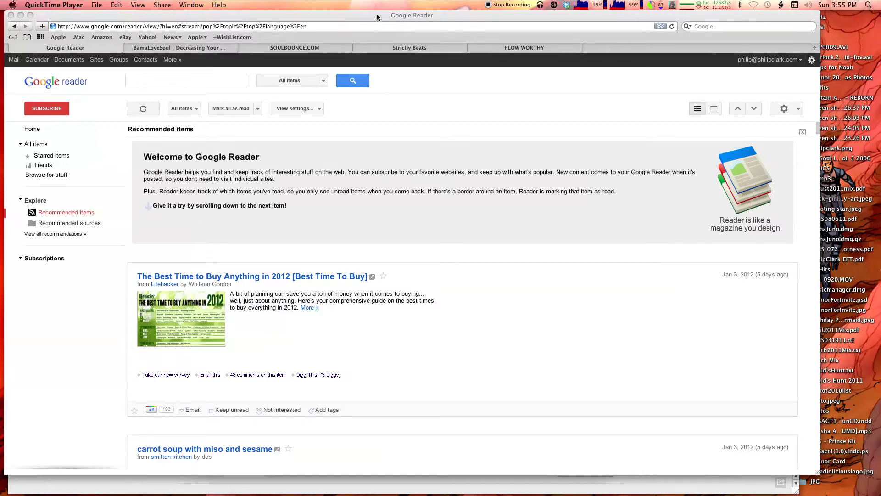
pyautogui.moveTo(373, 14)
pyautogui.mouseDown()
pyautogui.moveTo(400, 15)
pyautogui.moveTo(373, 11)
pyautogui.mouseUp()
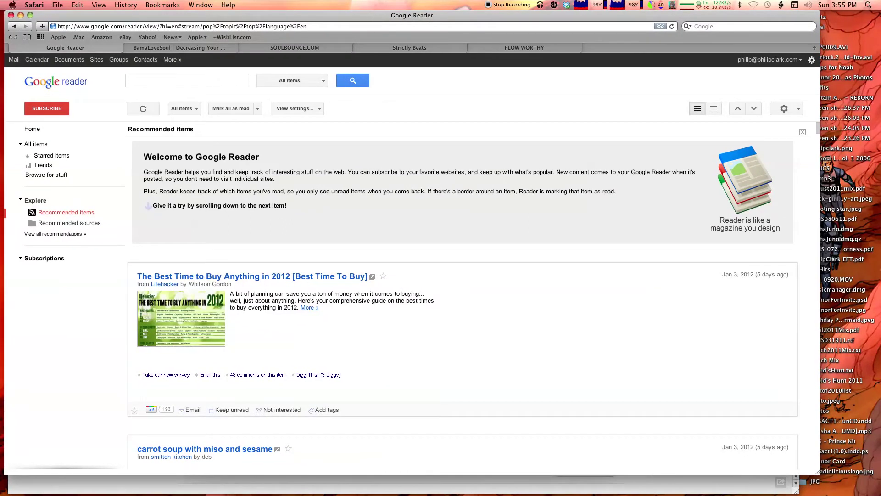
pyautogui.moveTo(0, 64); pyautogui.dragTo(431, 20)
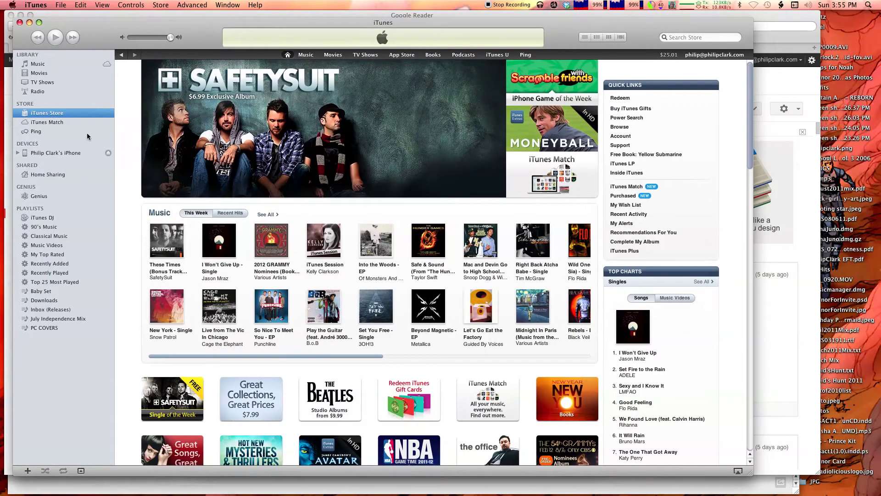
pyautogui.moveTo(331, 24); pyautogui.dragTo(0, 46)
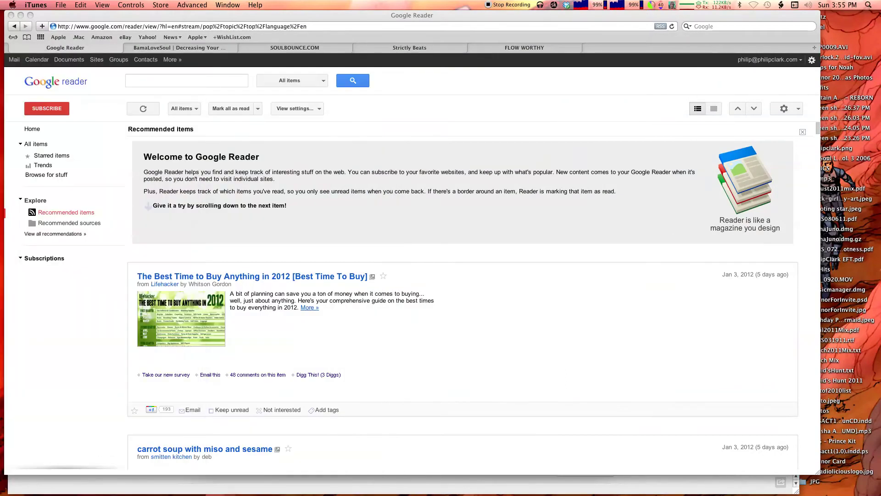
pyautogui.click(451, 109)
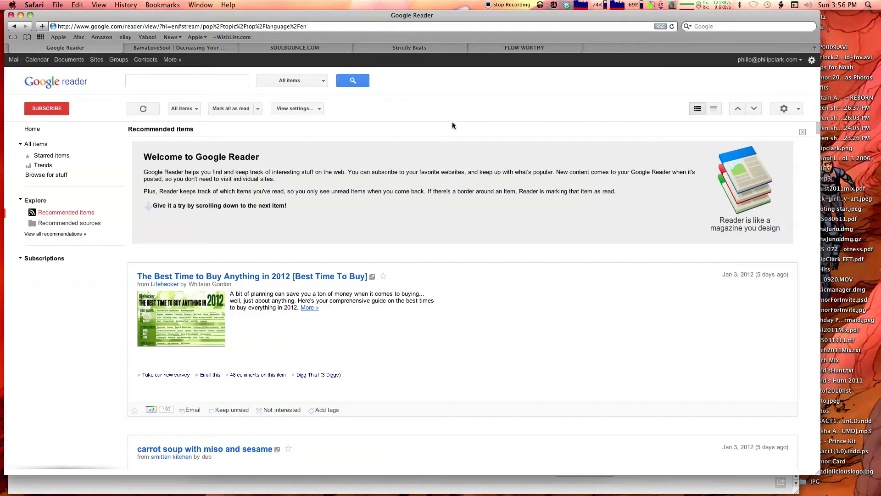
pyautogui.click(310, 484)
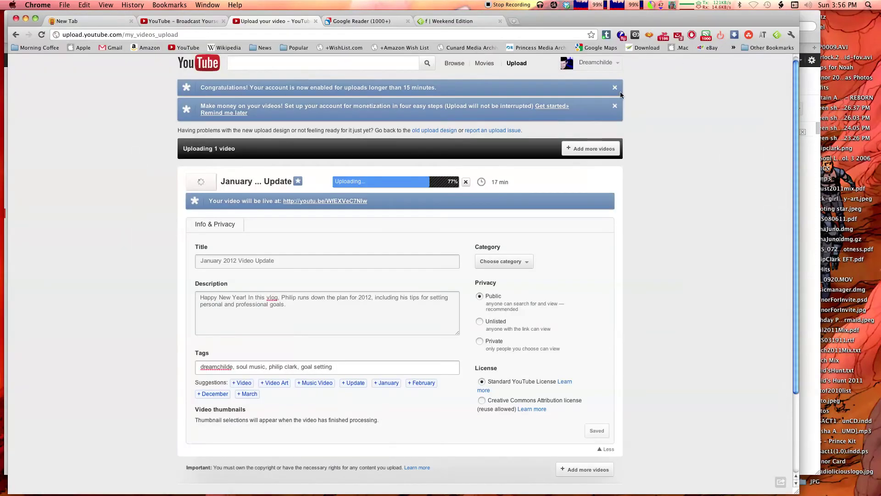
pyautogui.click(804, 36)
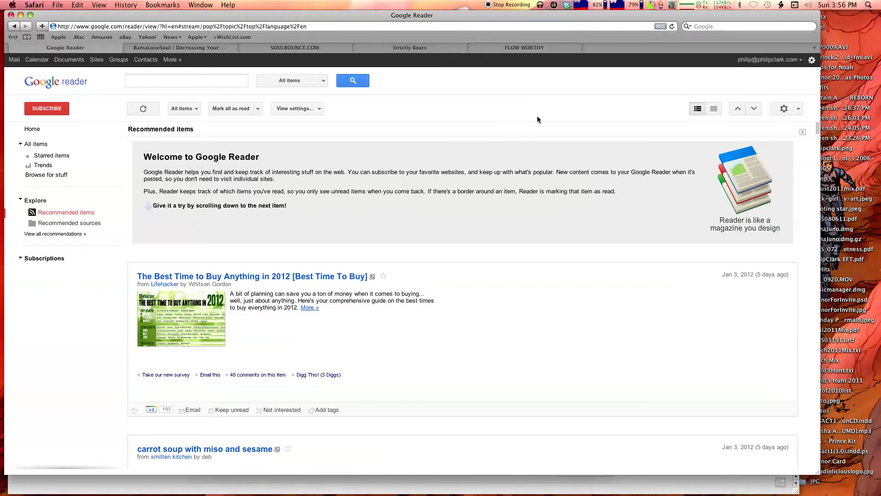
# Step: Load google.com in a new browser tab and go to Google Blog Search
pyautogui.press('super+t')
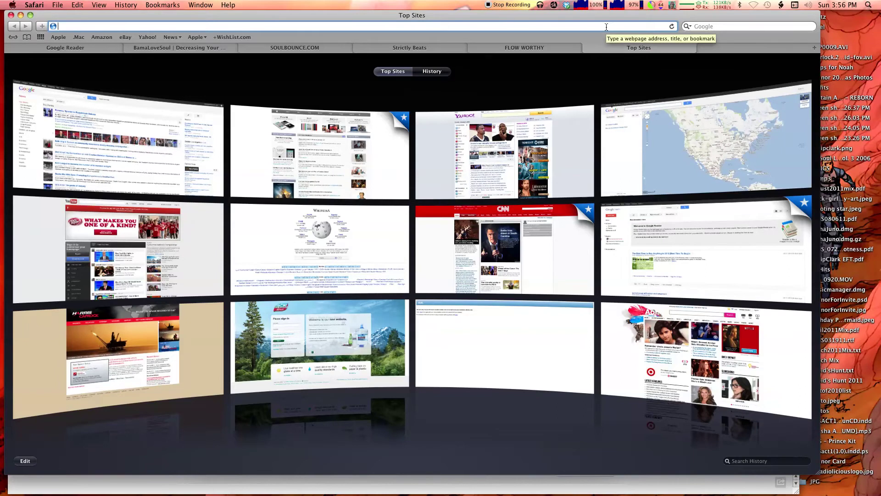
pyautogui.write('google.com/')
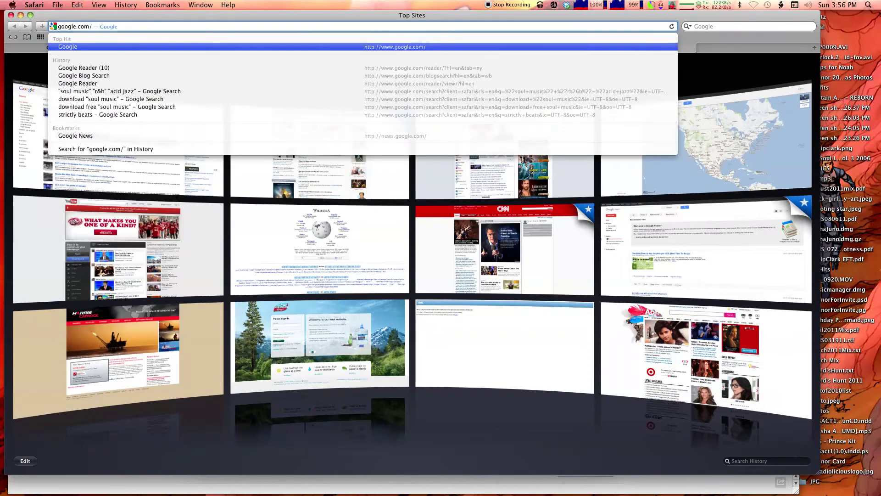
pyautogui.press('Return')
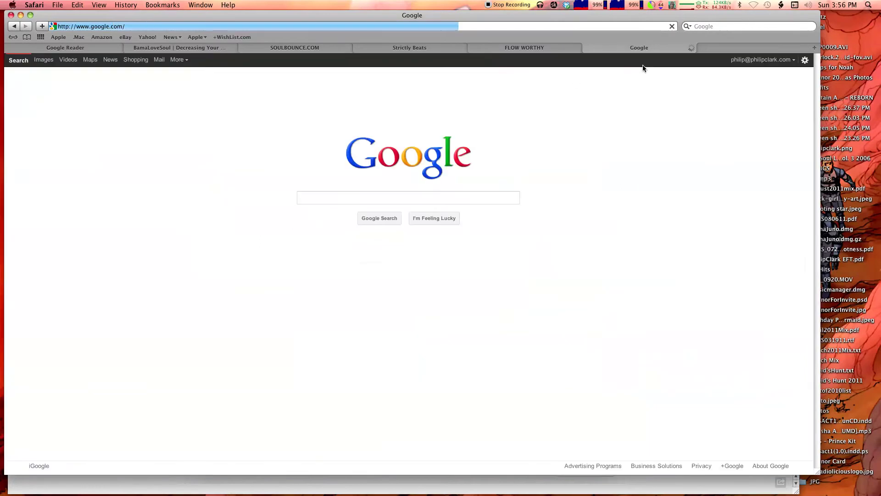
pyautogui.click(178, 60)
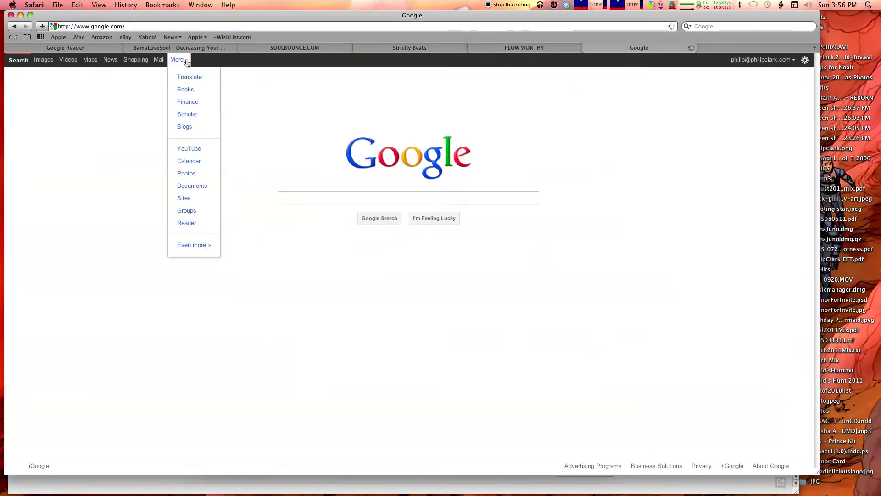
pyautogui.click(185, 128)
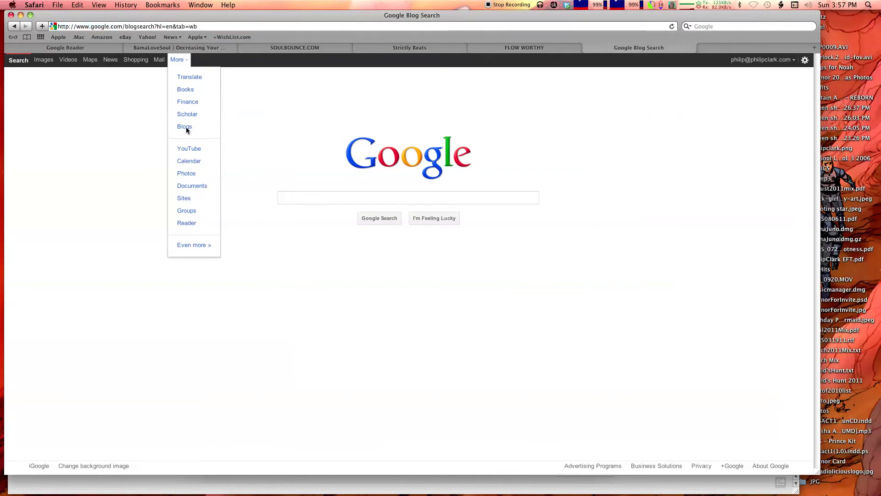
# Step: Search blogs for "soul music" "r&b" "acid jazz" and look through the results
pyautogui.click(302, 159)
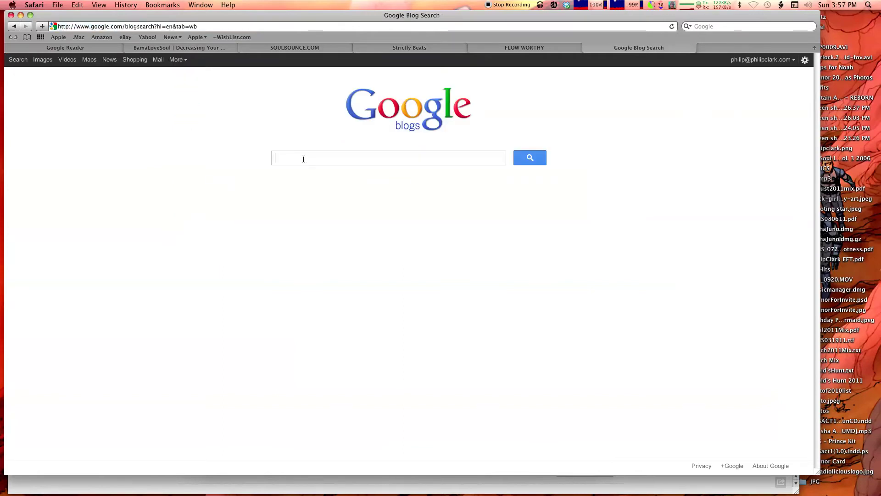
pyautogui.write('"soul music" "')
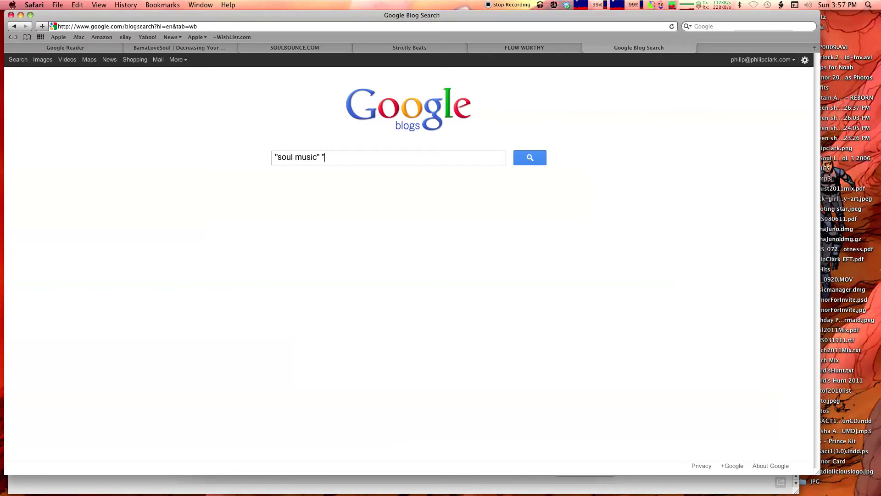
pyautogui.write('r&b" "acid jazz"')
pyautogui.press('Return')
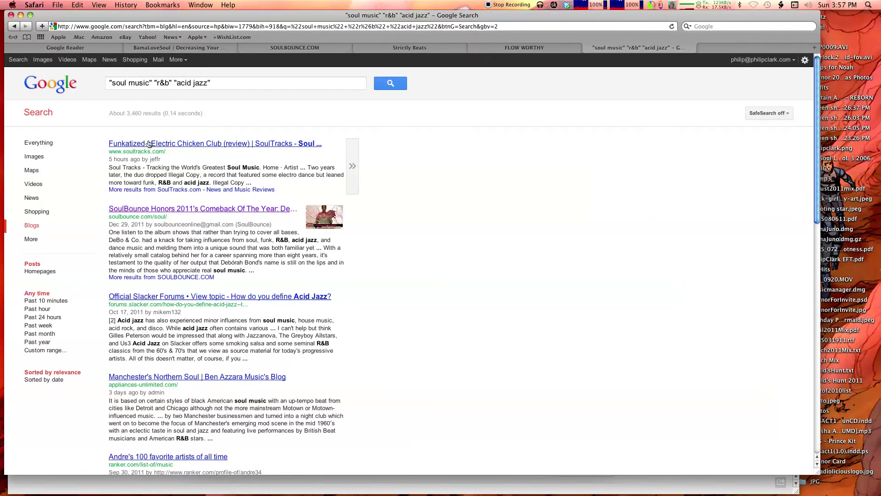
pyautogui.press('space')
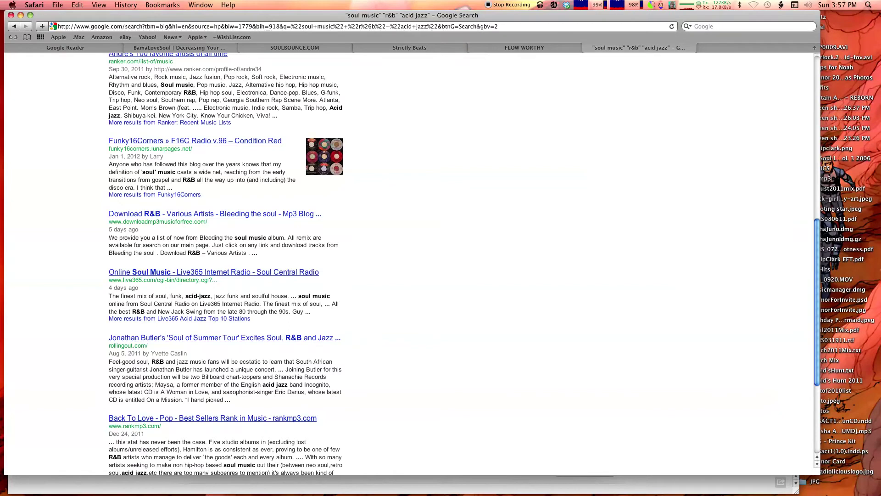
pyautogui.hotkey('shift', 'space')
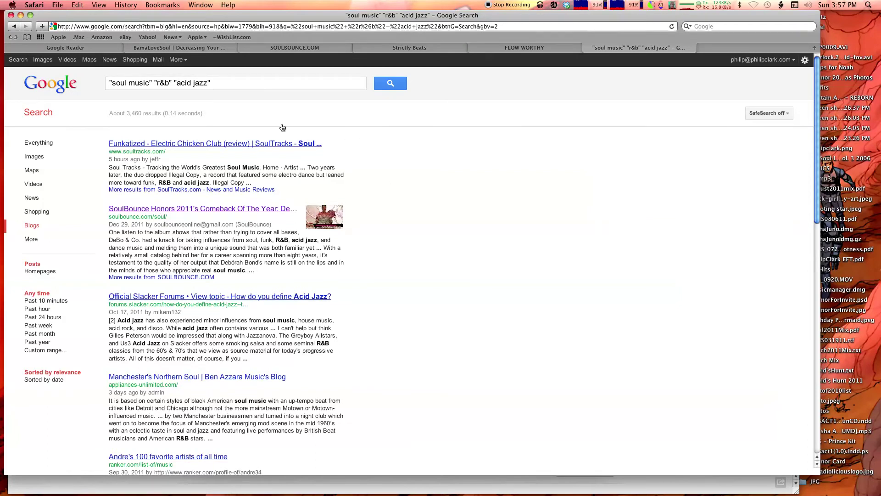
# Step: Open the SoulBounce Comeback Of The Year result in a new tab and switch to the already open SOULBOUNCE.COM home page
pyautogui.keyDown('super'); pyautogui.click(202, 209); pyautogui.keyUp('super')
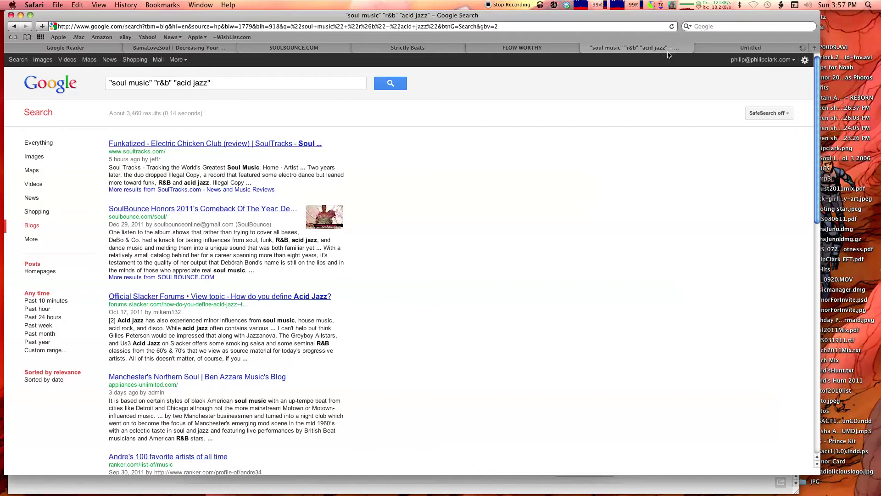
pyautogui.click(733, 45)
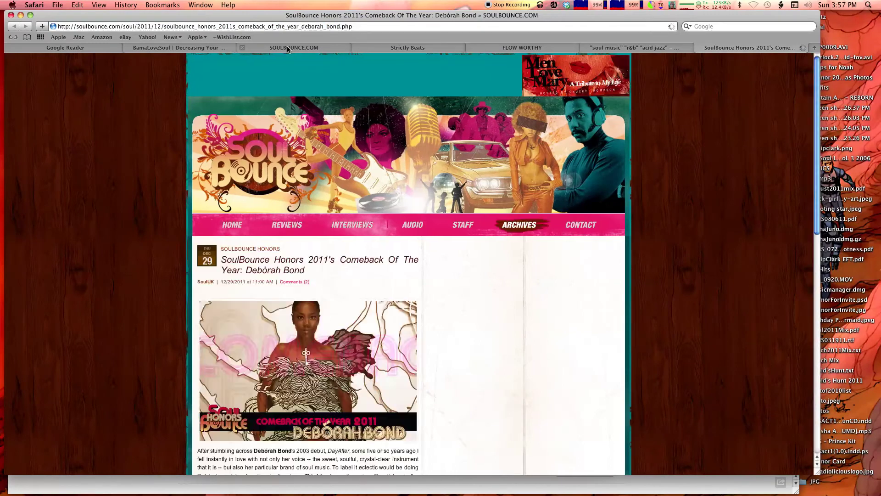
pyautogui.click(288, 48)
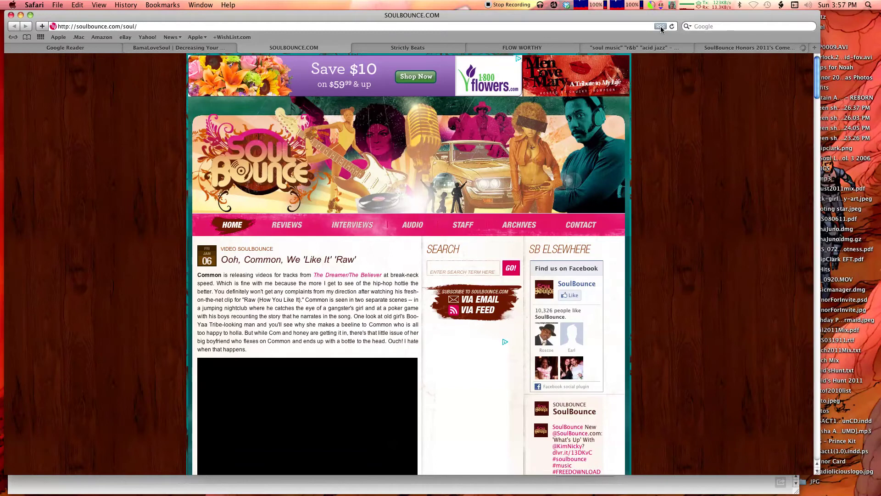
# Step: Switch to Chrome to view the populated Google Reader item list and return to the SOULBOUNCE.COM page in Safari
pyautogui.press('super+Tab')
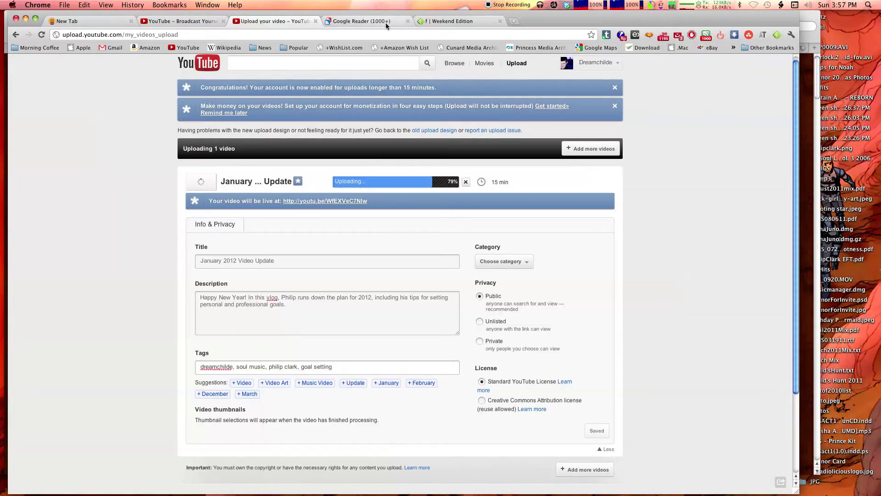
pyautogui.click(450, 21)
pyautogui.click(362, 21)
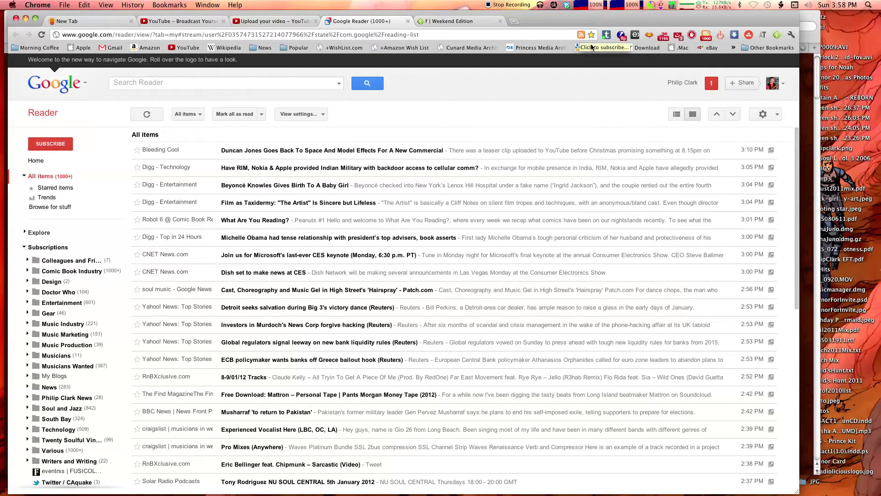
pyautogui.click(806, 19)
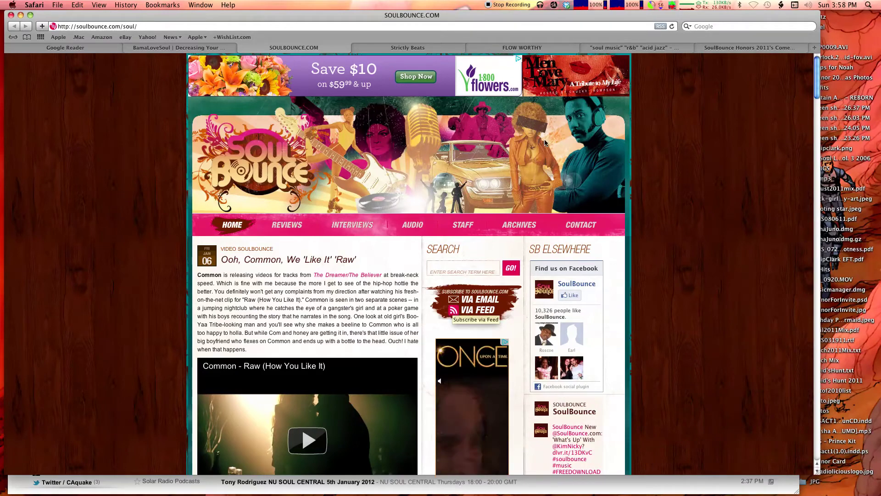
# Step: Open the RSS version of the SOULBOUNCE.COM feed and copy its address, feed://soulbounce.com/soul/rss.xml
pyautogui.click(661, 26)
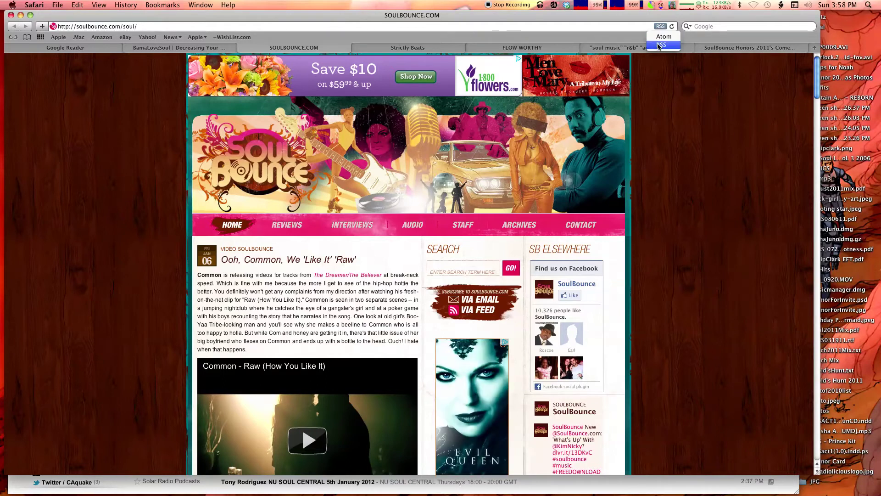
pyautogui.click(660, 46)
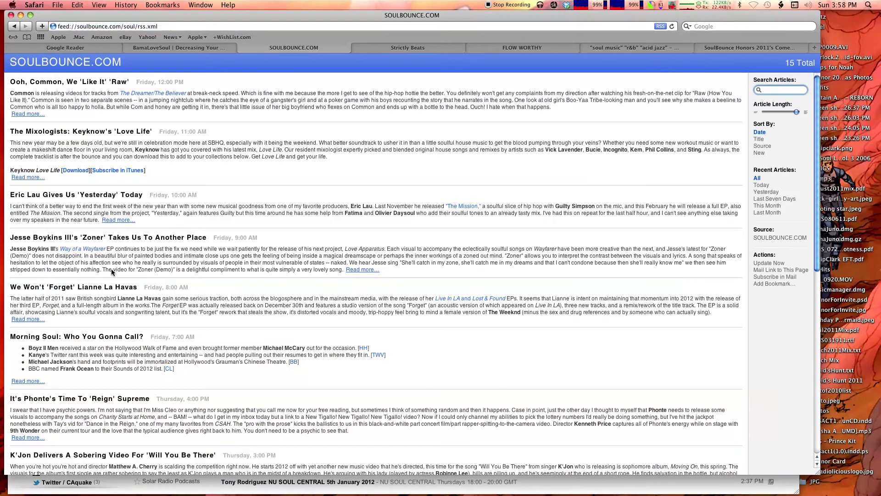
pyautogui.click(158, 26)
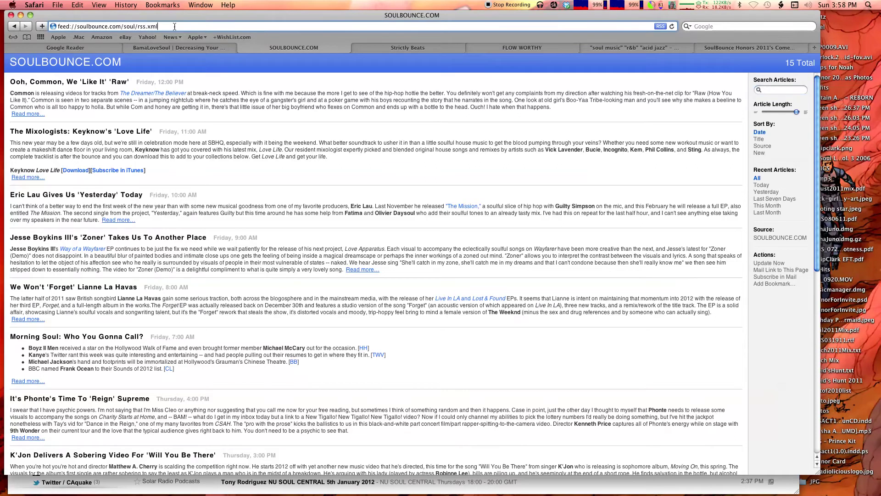
pyautogui.click(169, 26)
pyautogui.press('super+c')
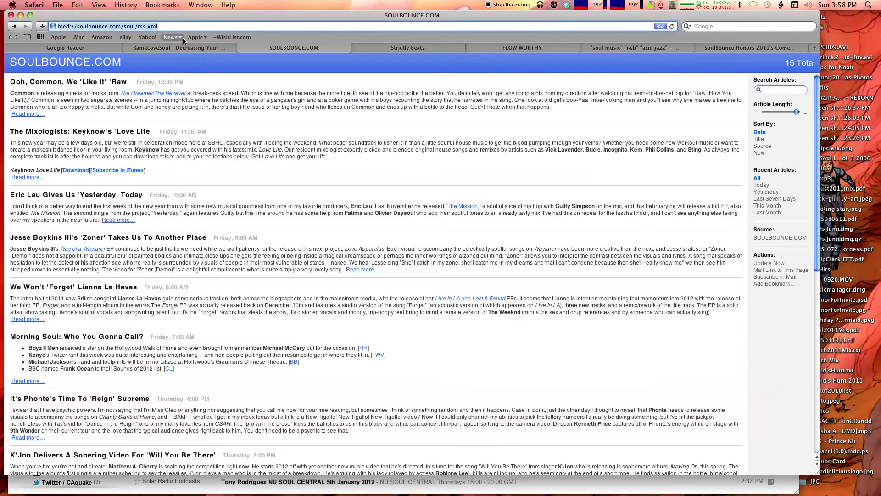
# Step: Subscribe to feed://soulbounce.com/soul/rss.xml in Google Reader using the copied feed address
pyautogui.click(87, 46)
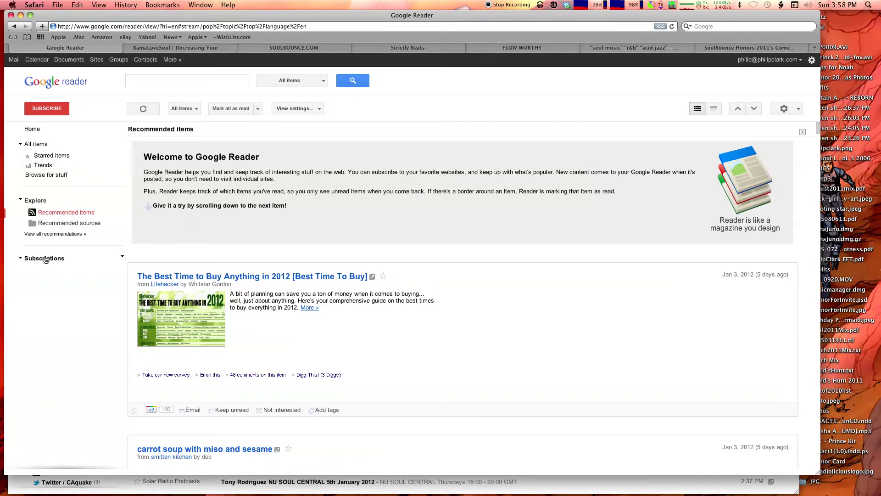
pyautogui.click(46, 108)
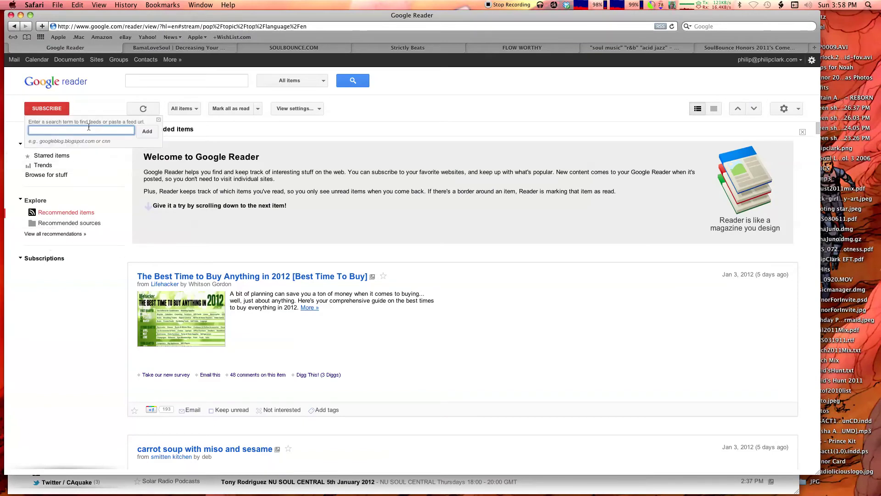
pyautogui.press('super+v')
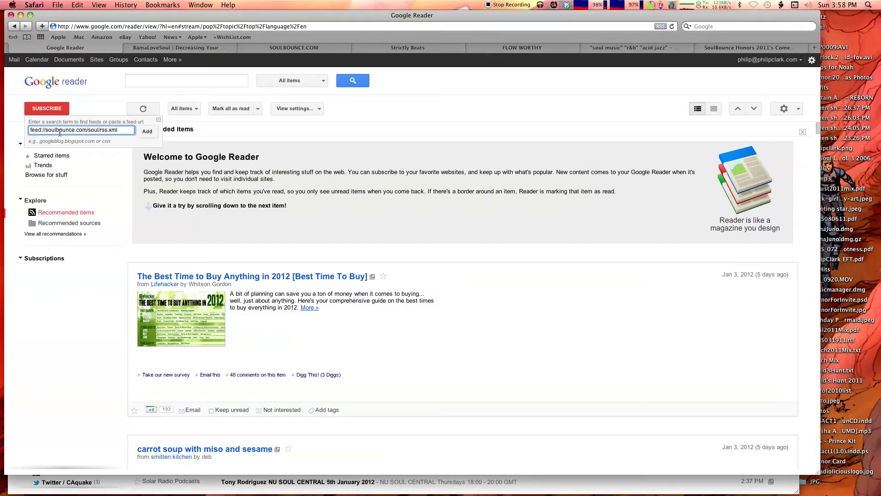
pyautogui.click(147, 132)
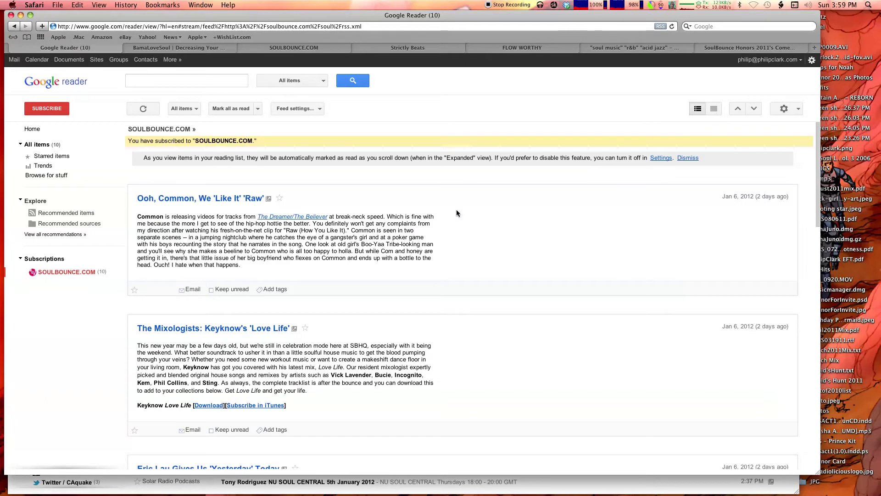
# Step: Look through the SOULBOUNCE.COM posts in Google Reader, refresh the list, and return to the site's feed page
pyautogui.scroll(-10, 494, 189)
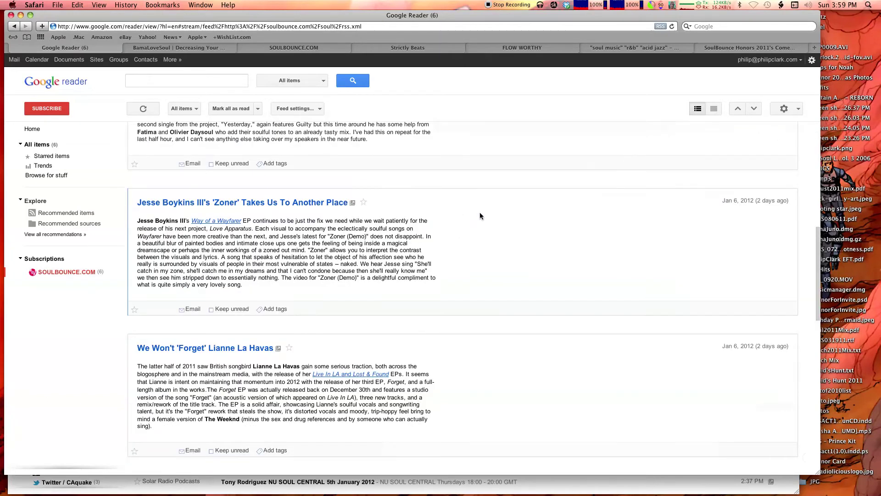
pyautogui.scroll(-10, 480, 215)
pyautogui.scroll(-5, 251, 387)
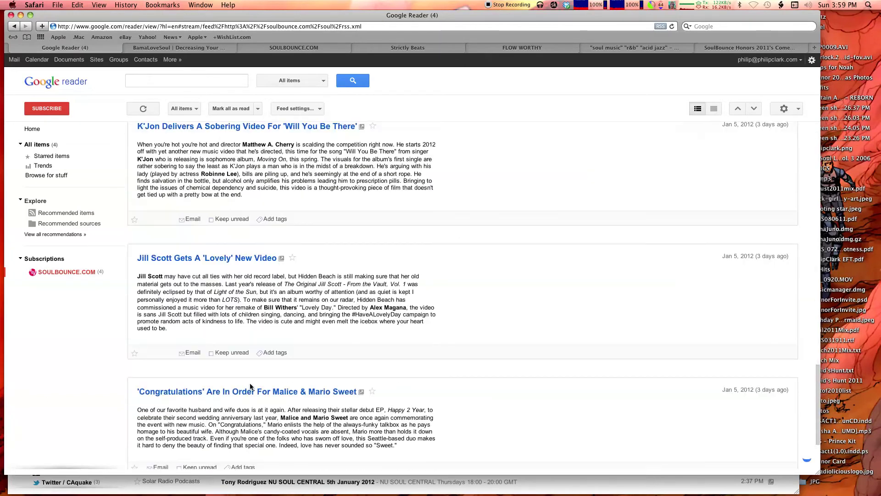
pyautogui.scroll(-5, 250, 386)
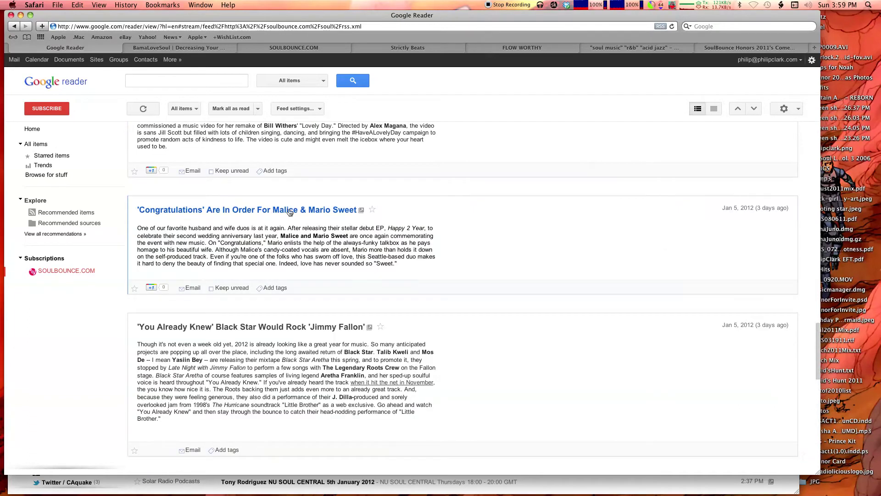
pyautogui.press('r')
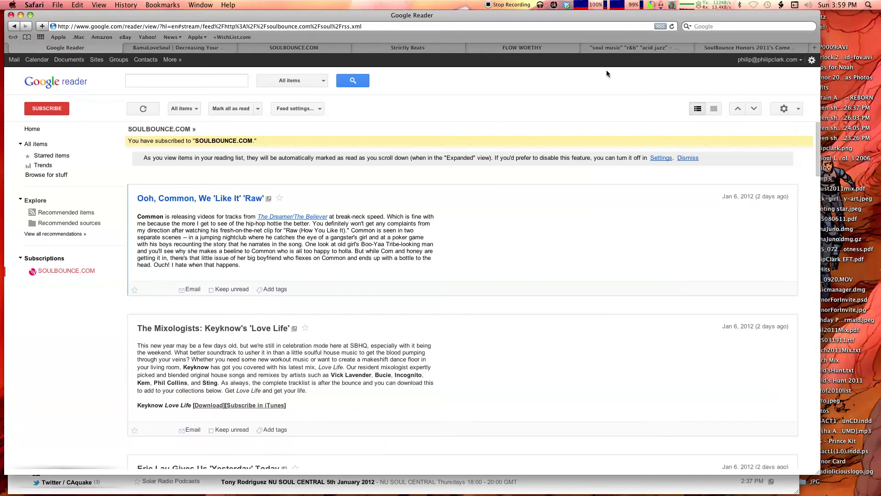
pyautogui.click(309, 47)
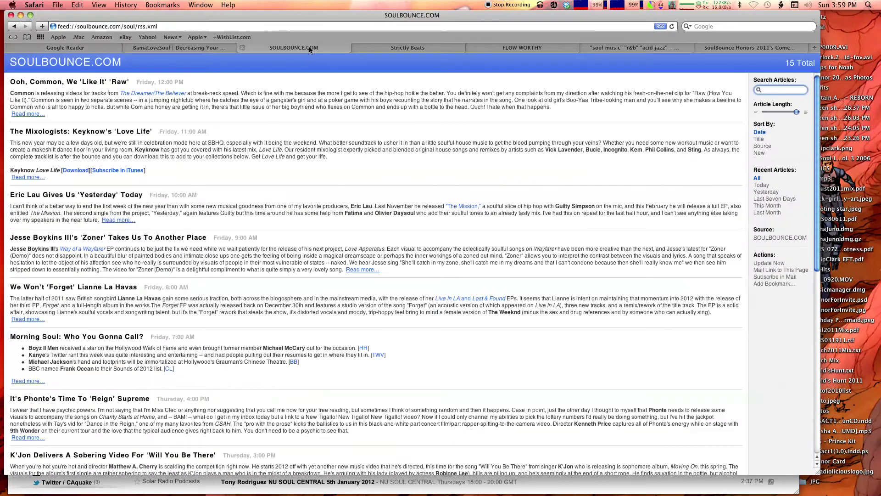
# Step: Return to the SoulBounce home page and subscribe to its FeedBurner feed in Google Reader through the site's feed link
pyautogui.press('super+[')
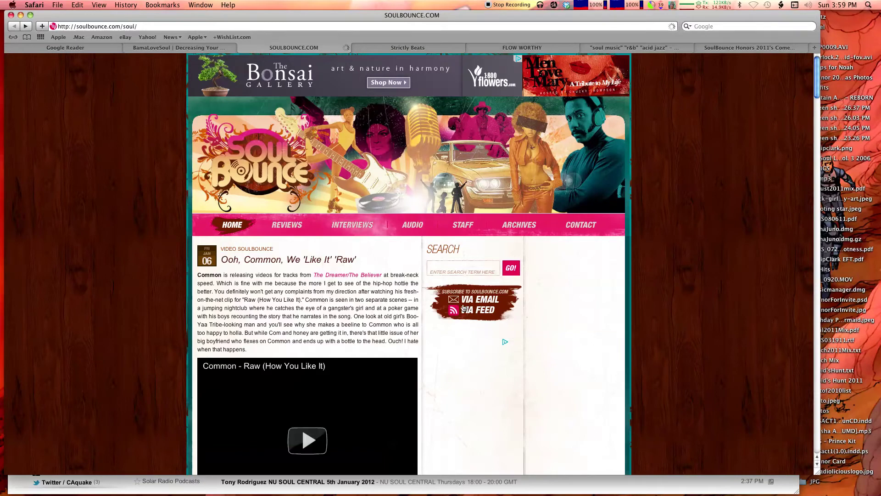
pyautogui.click(454, 311)
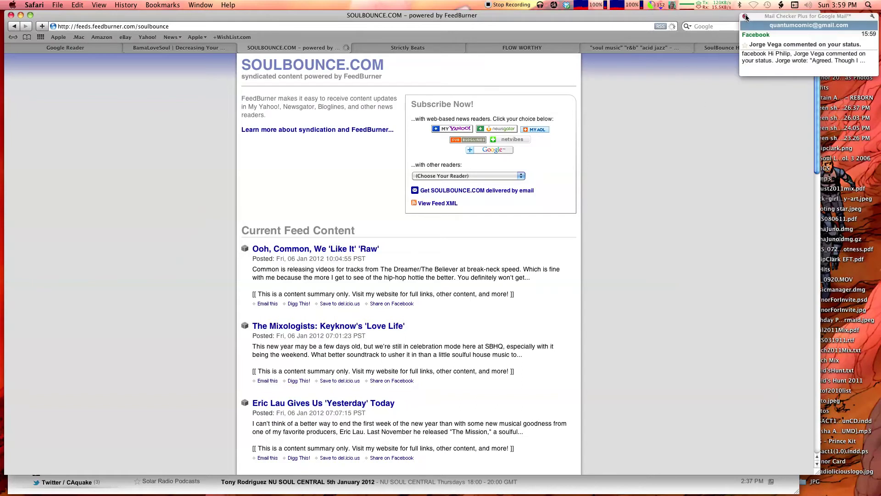
pyautogui.click(497, 150)
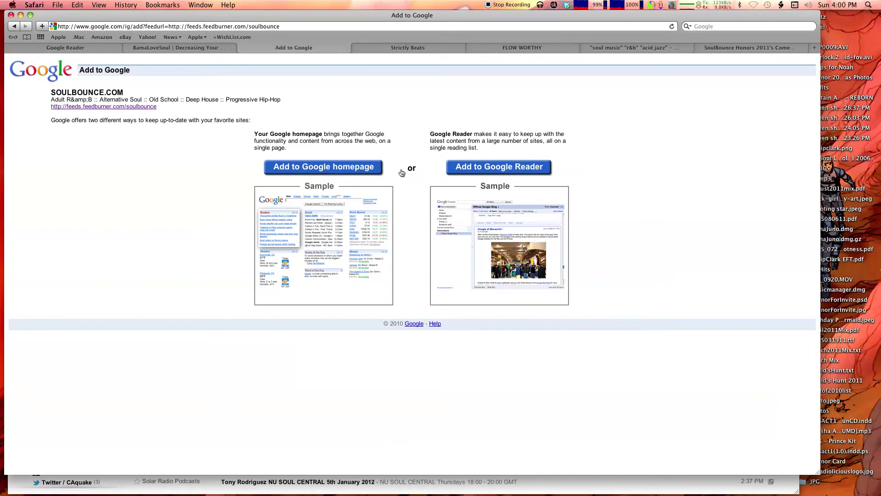
pyautogui.click(500, 170)
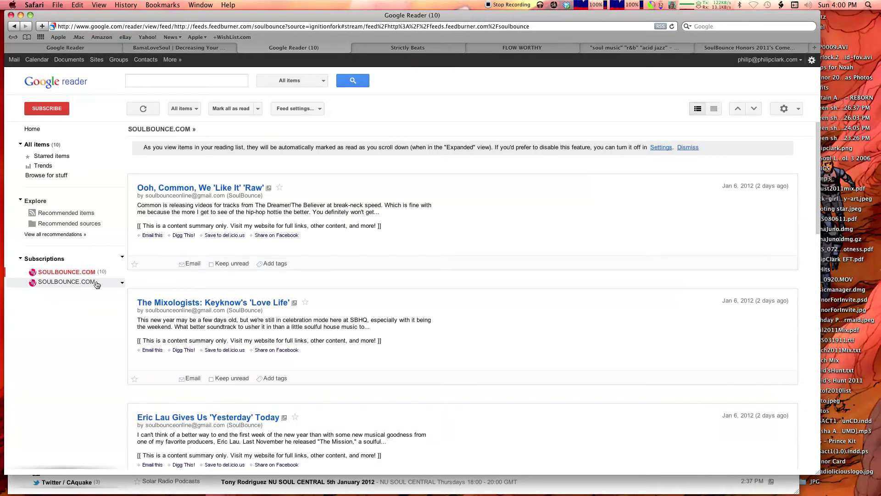
# Step: Compare the two SOULBOUNCE.COM subscriptions and unsubscribe from the FeedBurner one
pyautogui.click(84, 285)
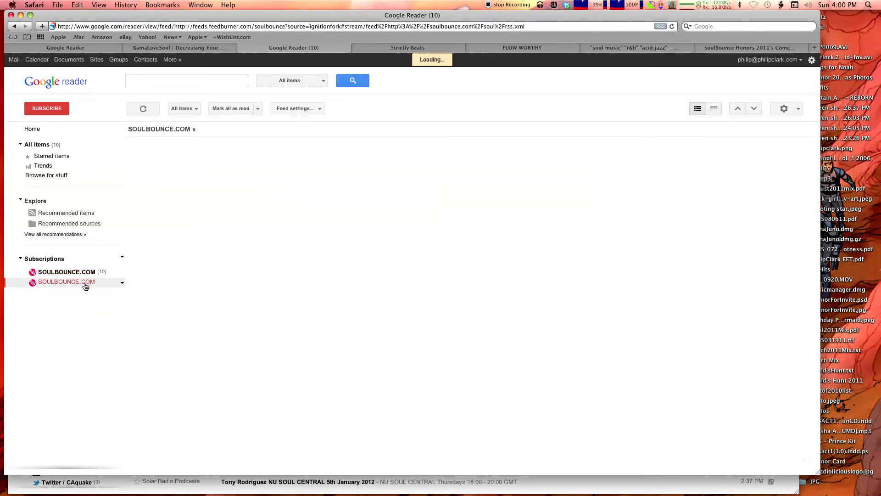
pyautogui.click(75, 274)
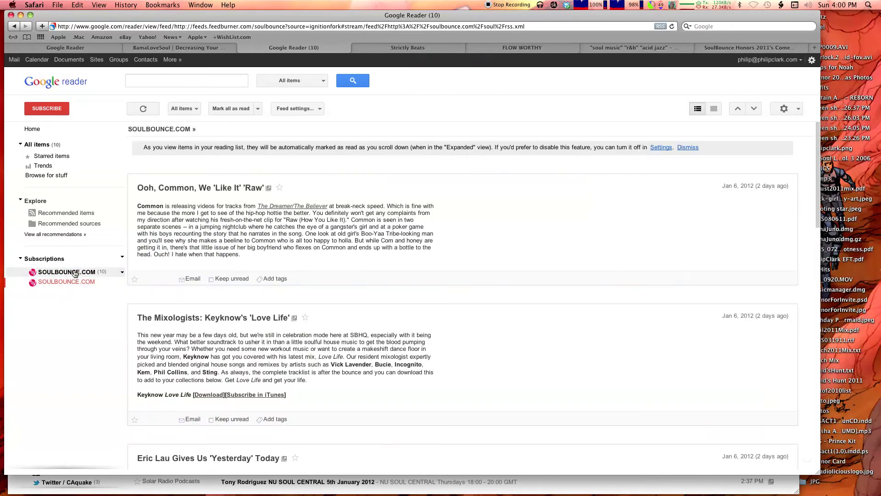
pyautogui.click(123, 273)
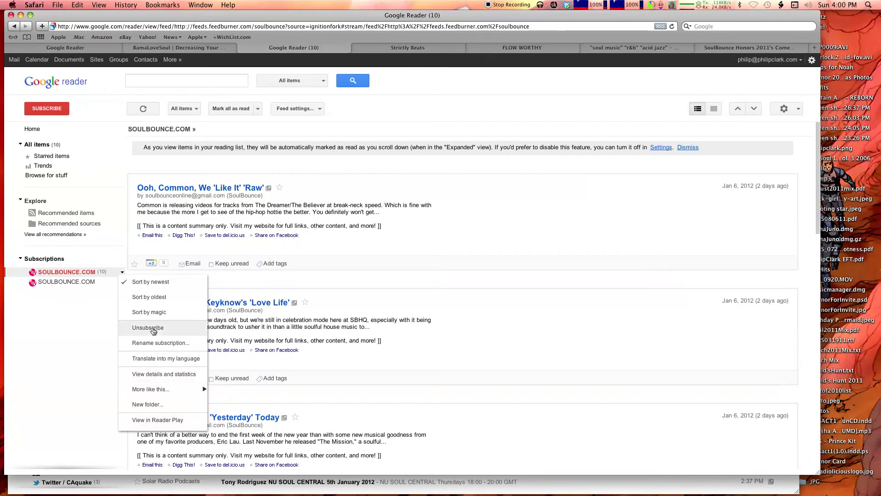
pyautogui.click(147, 327)
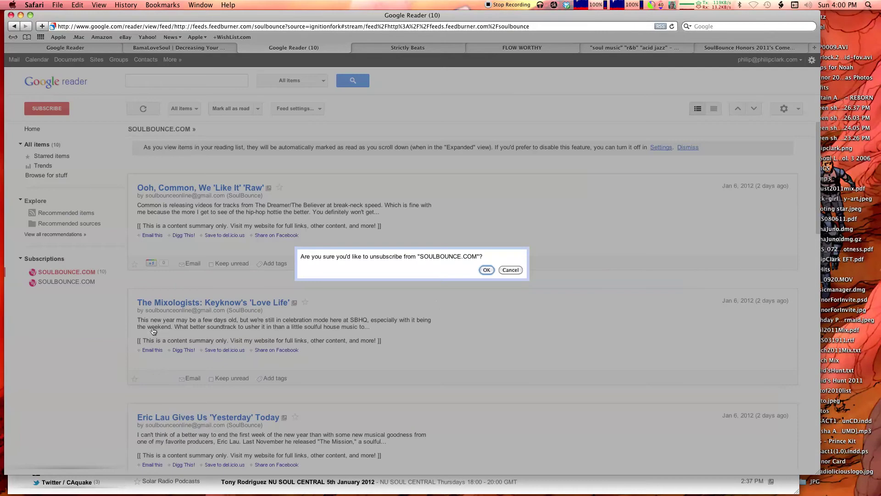
pyautogui.click(488, 270)
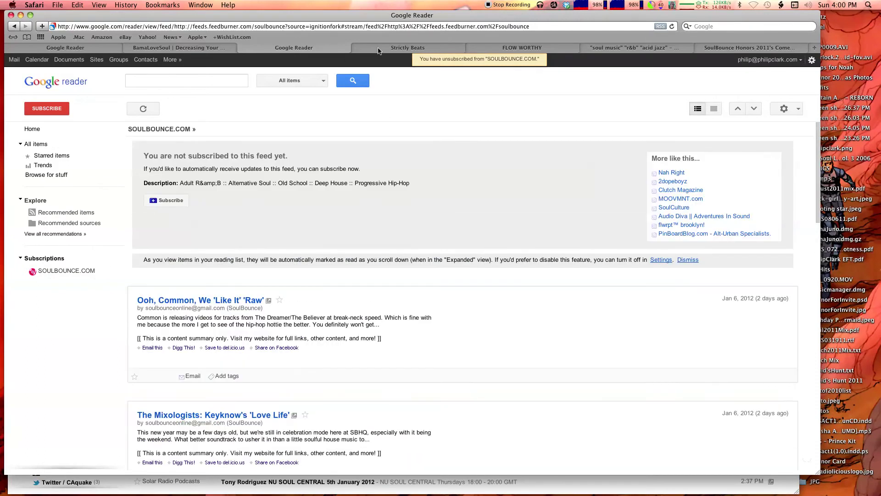
# Step: Close the extra Google Reader page and reload the original one showing the SOULBOUNCE.COM subscription
pyautogui.click(242, 48)
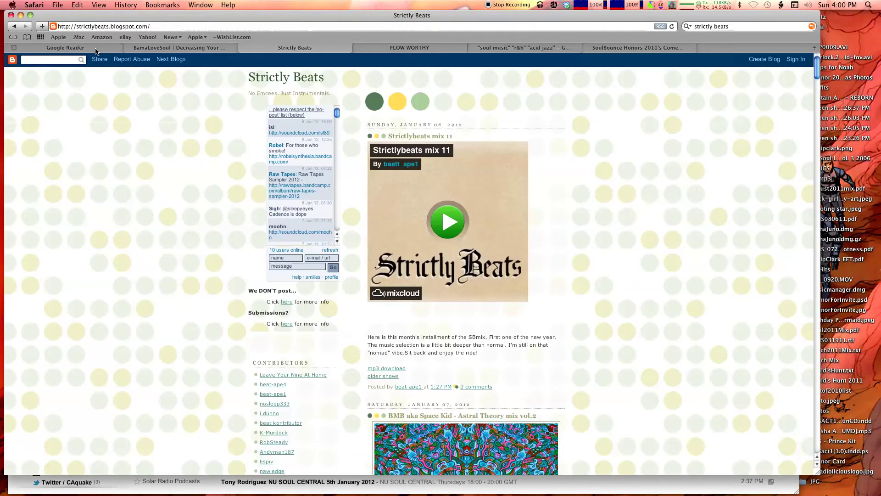
pyautogui.click(96, 49)
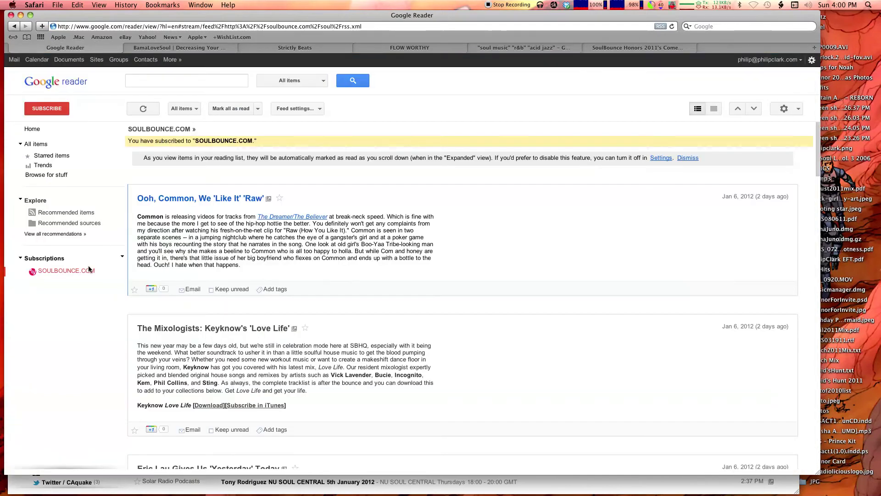
pyautogui.press('super+r')
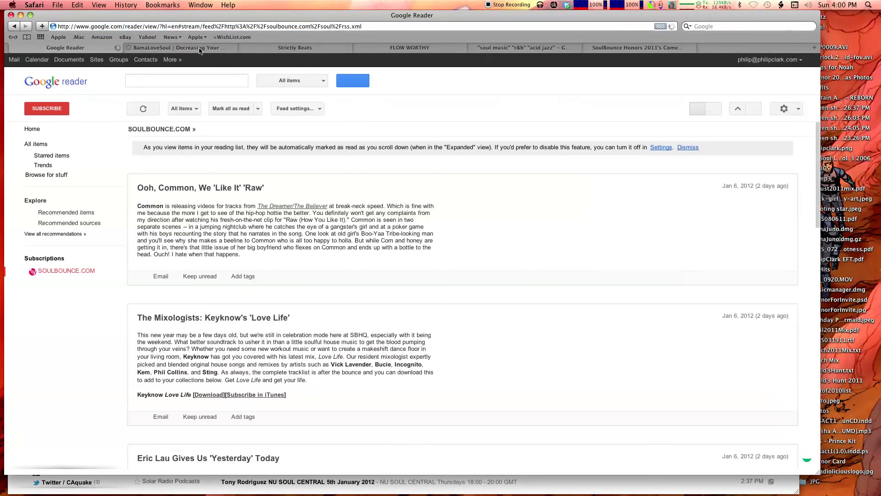
# Step: Open the RSS feed of the BamaLoveSoul site, copy its address feed://bamalovesoul.com/feed, and close the feed window
pyautogui.click(201, 49)
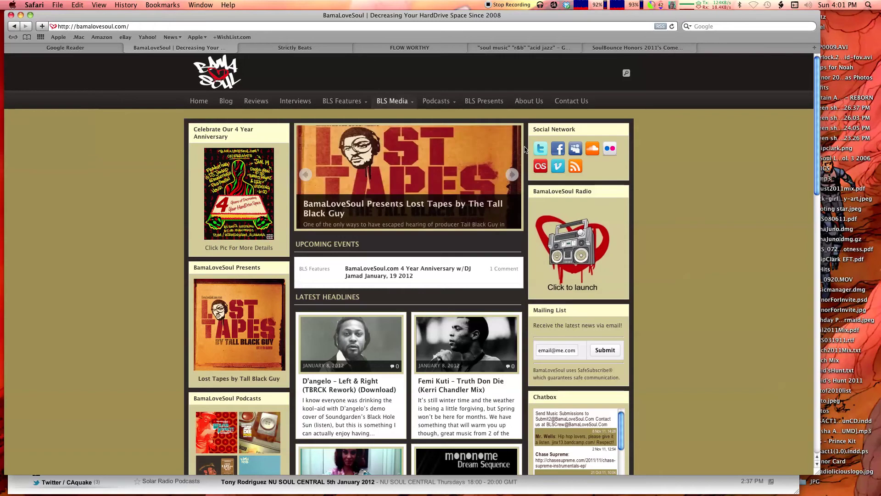
pyautogui.click(575, 167)
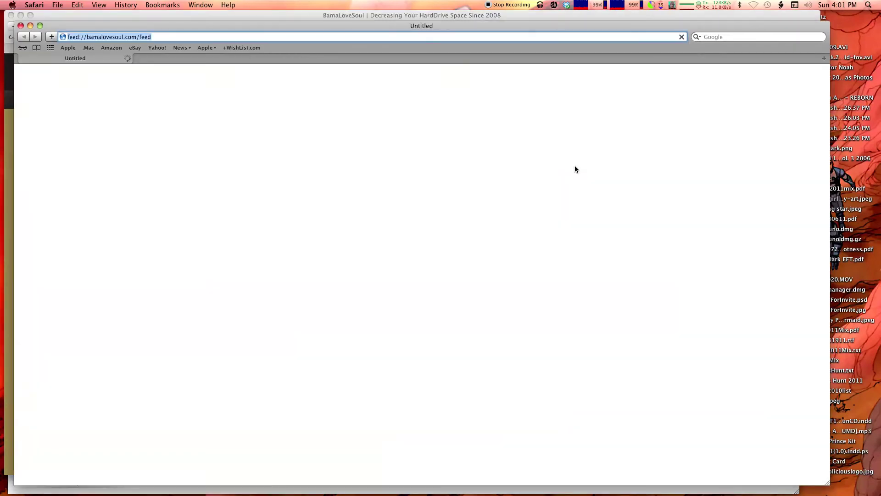
pyautogui.click(216, 34)
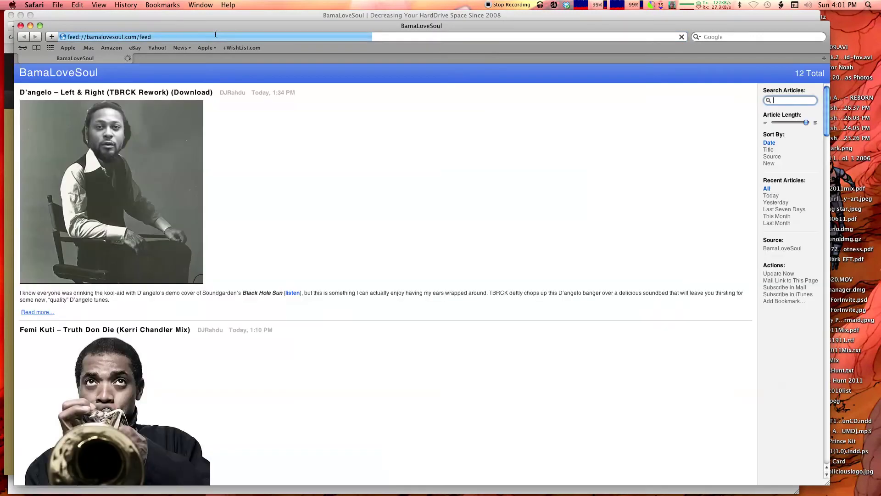
pyautogui.click(216, 35)
pyautogui.press('super+c')
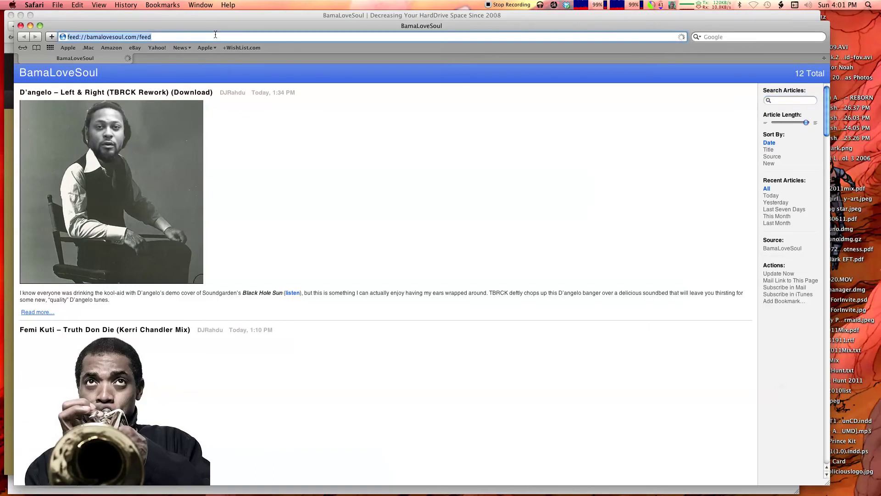
pyautogui.press('super+w')
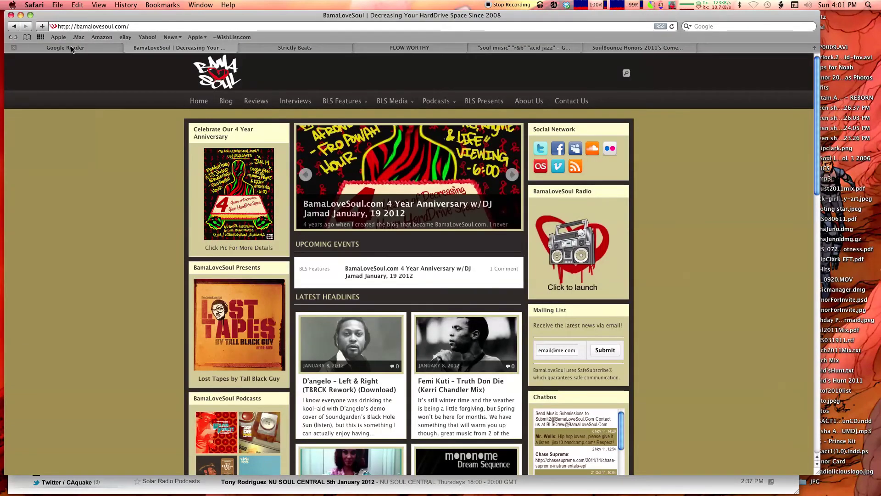
# Step: Subscribe to the BamaLoveSoul feed in Google Reader using the copied feed address
pyautogui.click(71, 48)
pyautogui.click(64, 108)
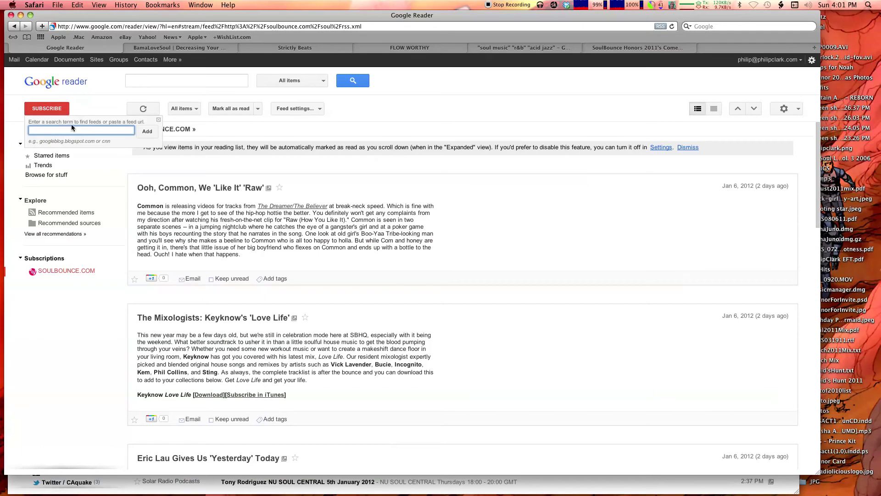
pyautogui.press('super+v')
pyautogui.click(147, 131)
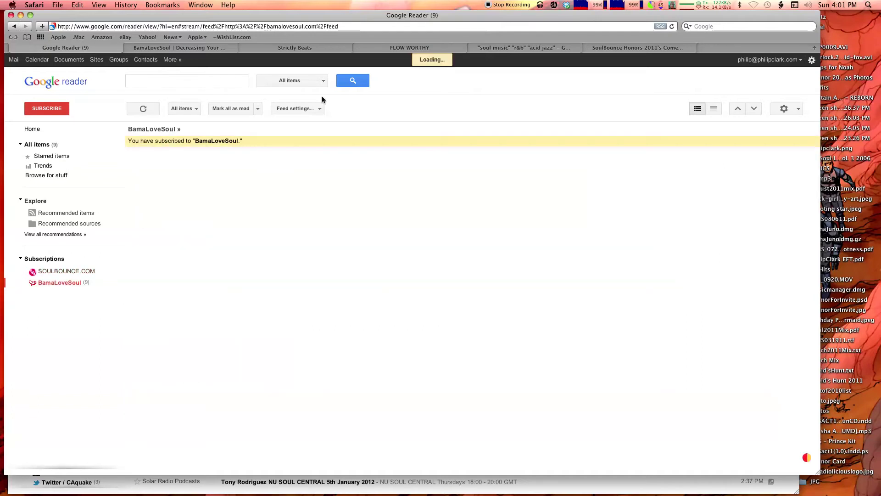
# Step: Open the RSS version of the Strictly Beats feed and copy its address, feed://strictlybeats.blogspot.com/feeds/posts/default?alt=rss
pyautogui.click(309, 48)
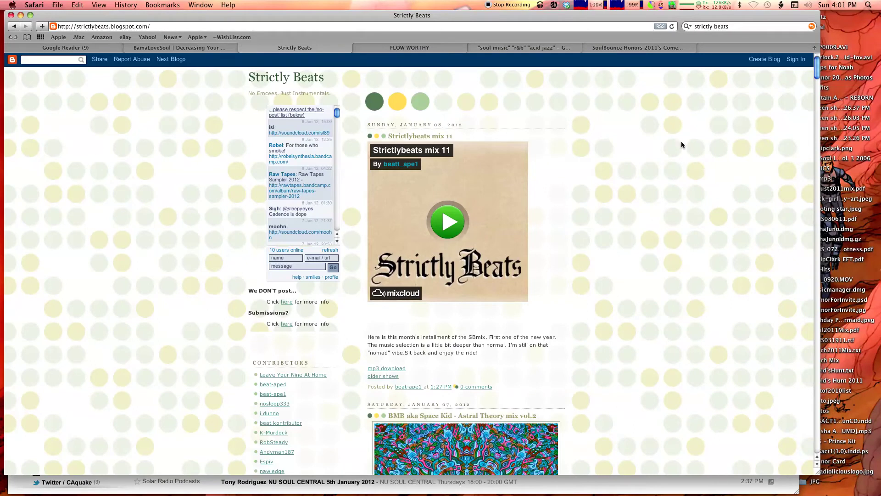
pyautogui.click(210, 26)
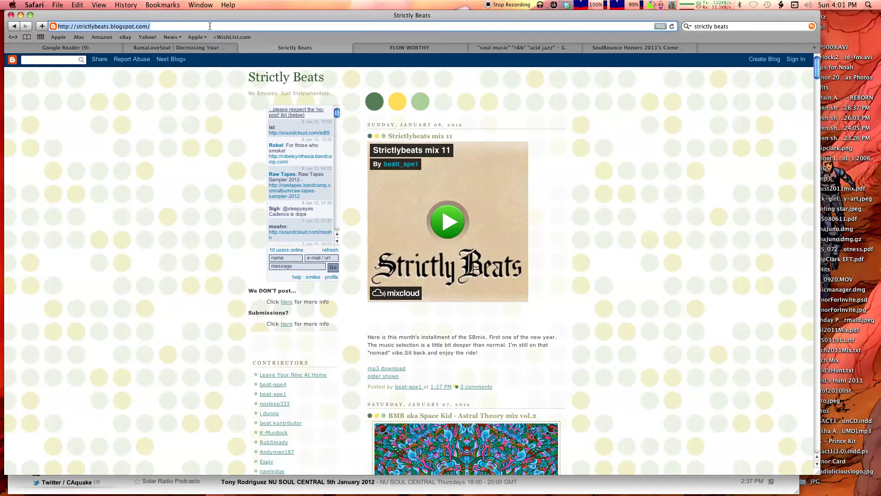
pyautogui.click(657, 144)
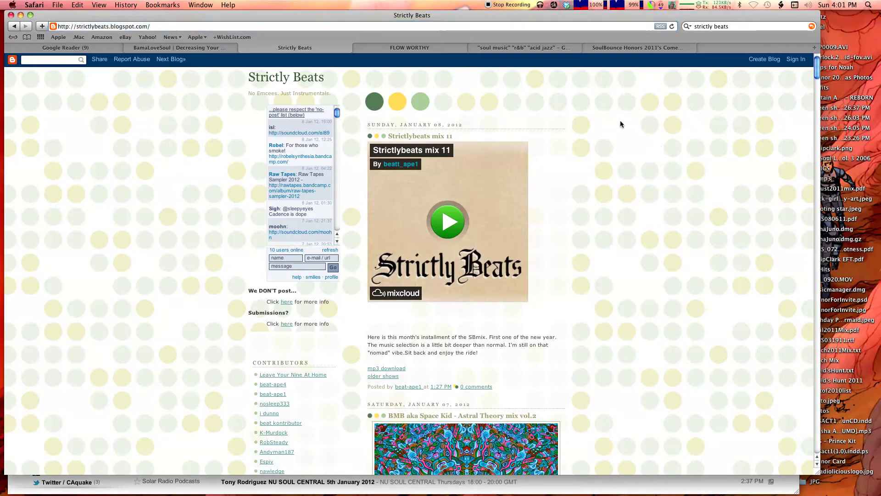
pyautogui.click(659, 27)
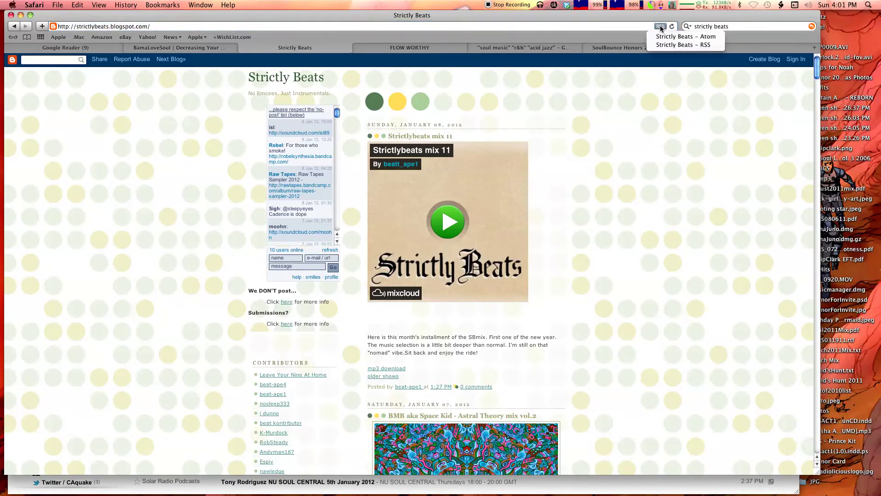
pyautogui.click(682, 45)
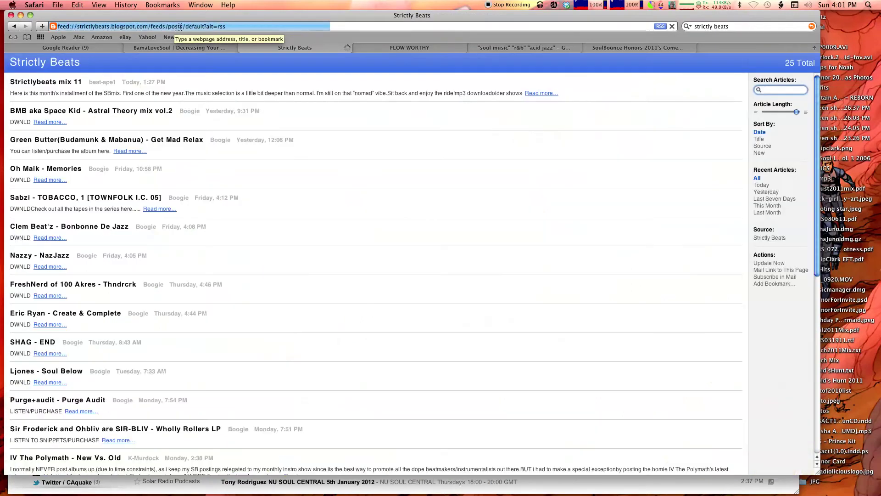
pyautogui.click(247, 26)
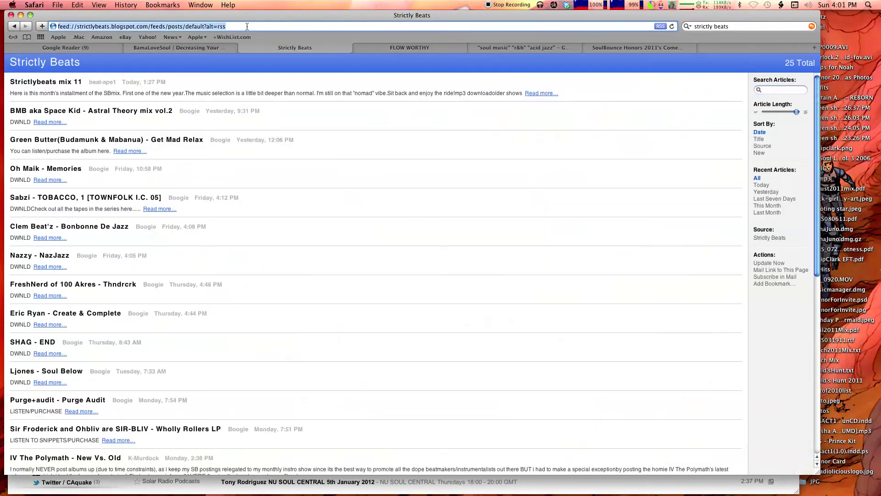
# Step: Subscribe to the Strictly Beats feed in Google Reader using the copied feed address
pyautogui.click(73, 47)
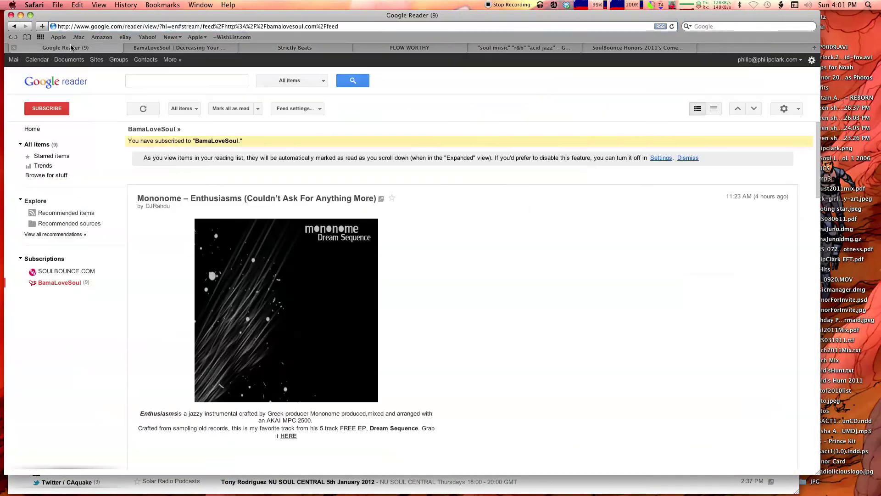
pyautogui.click(48, 111)
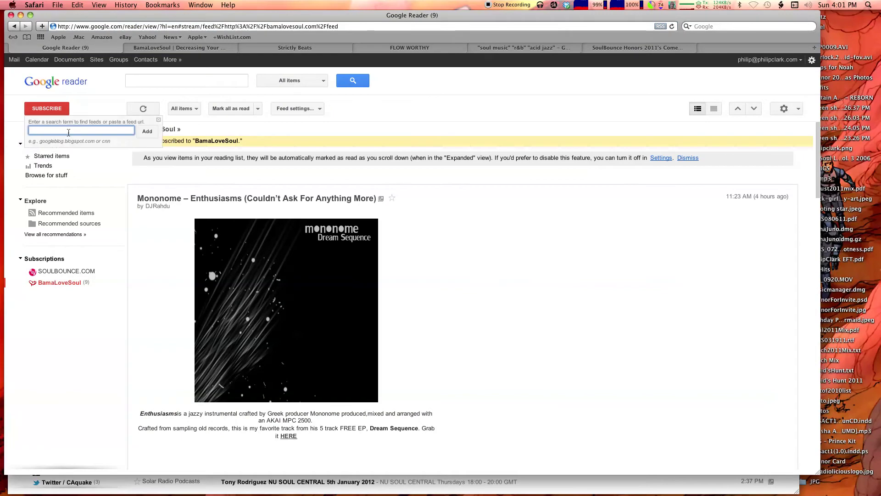
pyautogui.press('super+v')
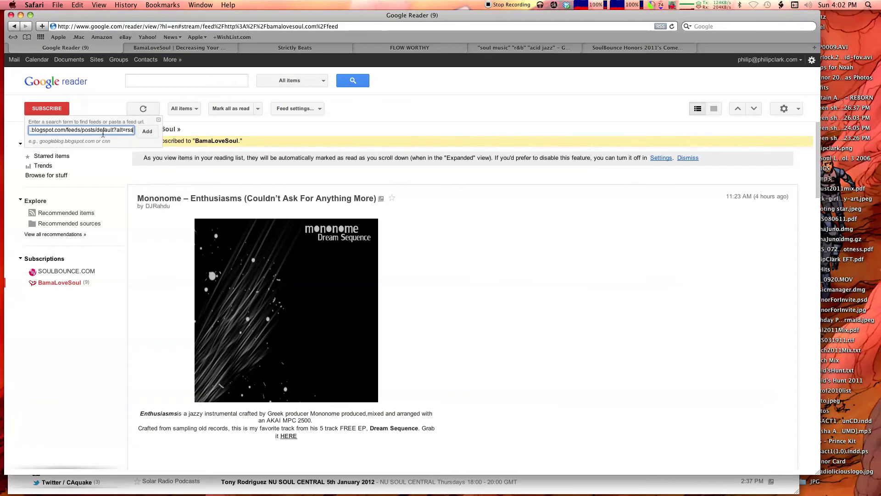
pyautogui.click(145, 132)
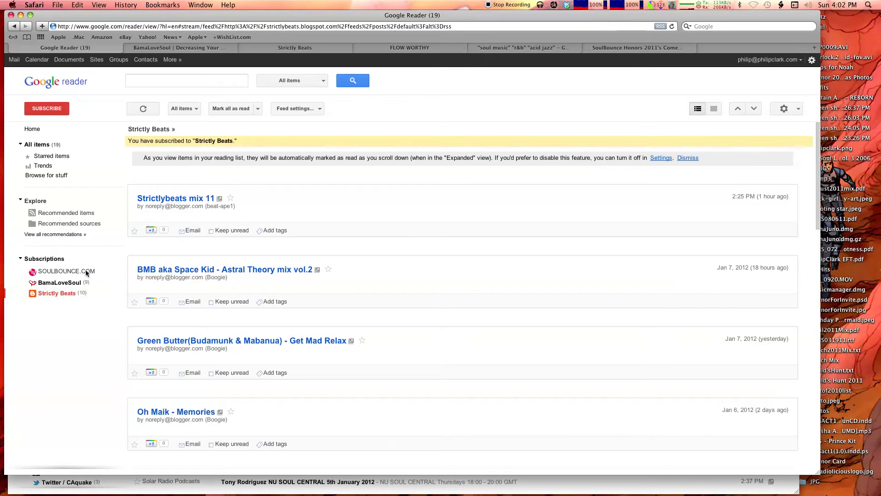
# Step: Open the RSS version of the FLOW WORTHY feed and copy its address, feed://flowworthy.blogspot.com/feeds/posts/default?alt=rss
pyautogui.click(425, 48)
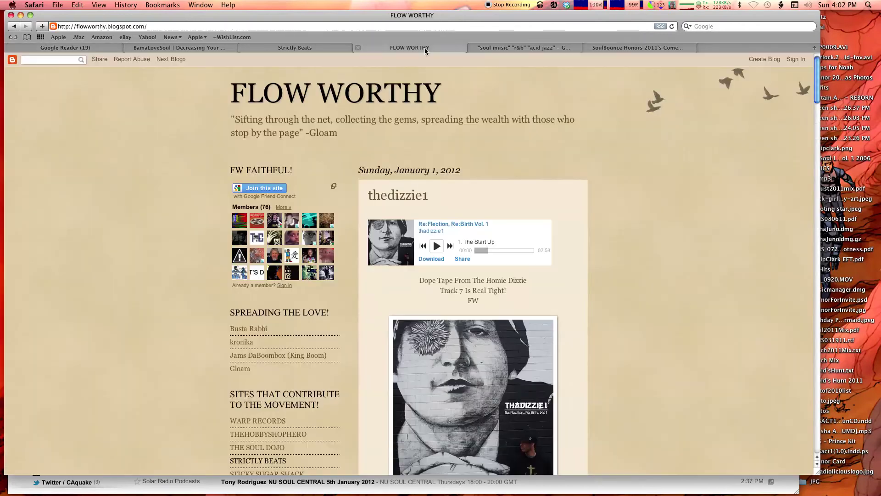
pyautogui.click(660, 26)
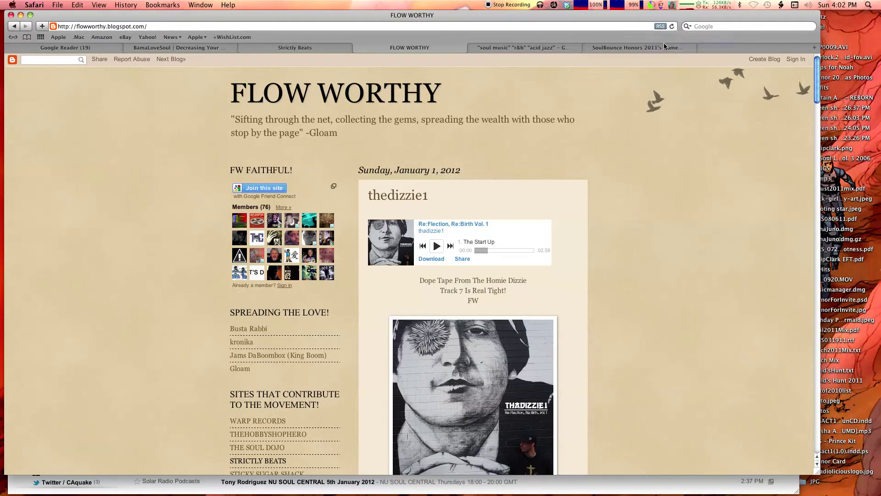
pyautogui.click(666, 41)
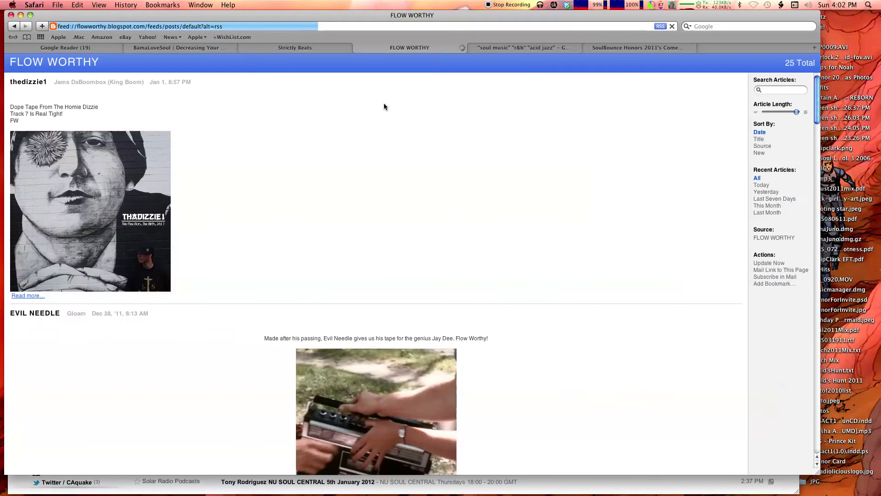
pyautogui.click(224, 27)
pyautogui.press('super+a')
pyautogui.press('super+c')
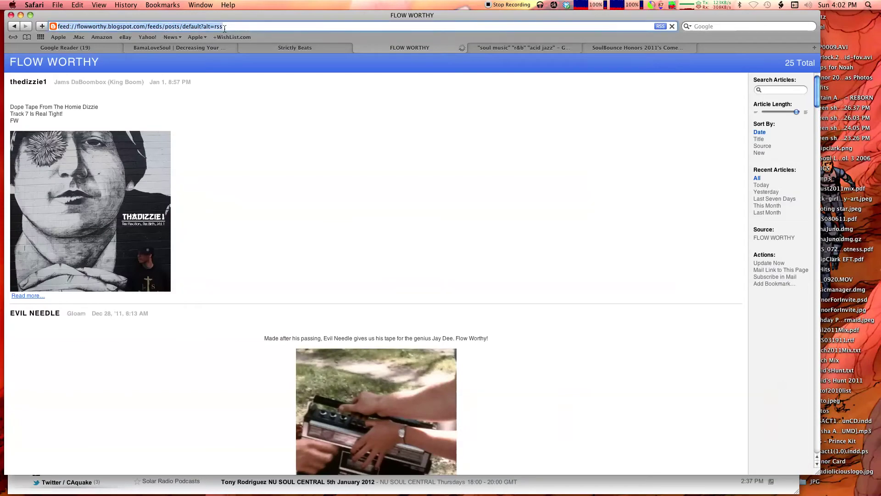
# Step: Subscribe to the FLOW WORTHY feed in Google Reader using the copied feed address
pyautogui.click(64, 47)
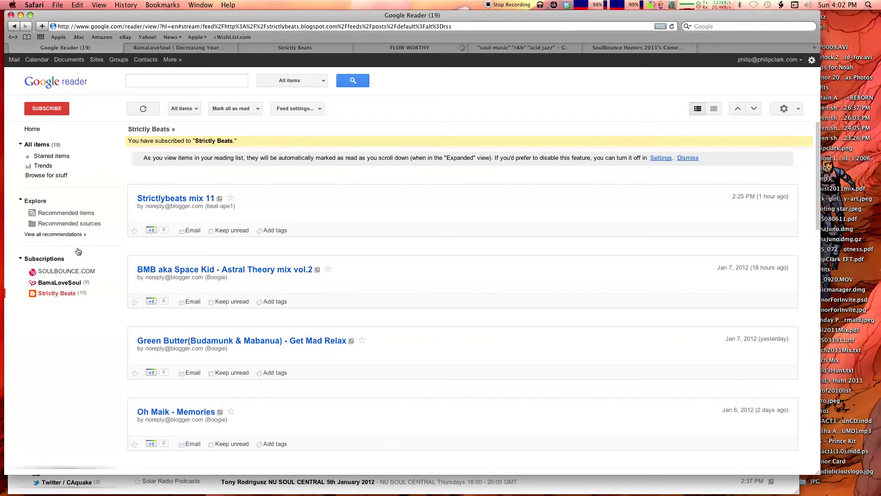
pyautogui.click(54, 110)
pyautogui.press('super+v')
pyautogui.click(147, 133)
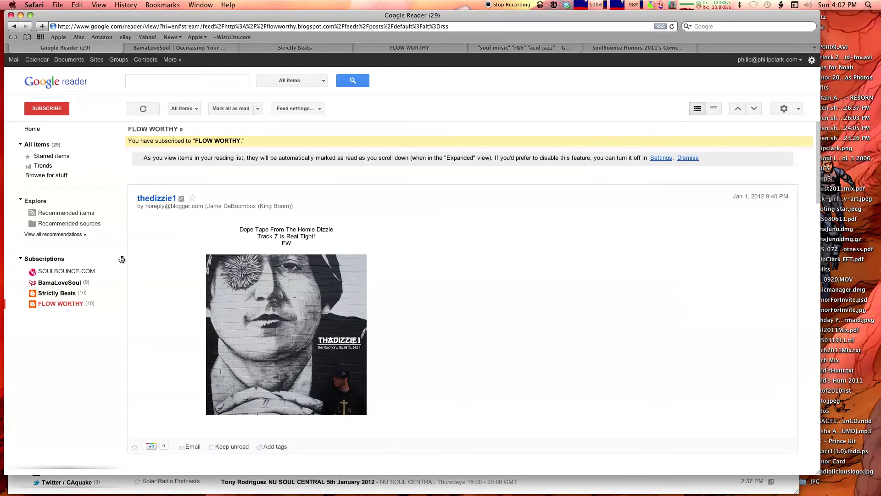
# Step: Open the subscription management settings and check the folders and tags page before returning to the subscriptions list
pyautogui.click(122, 258)
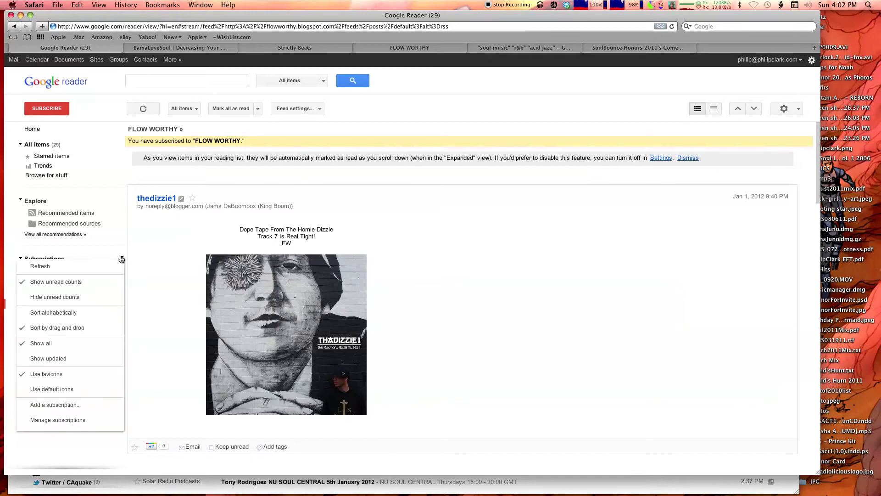
pyautogui.click(70, 421)
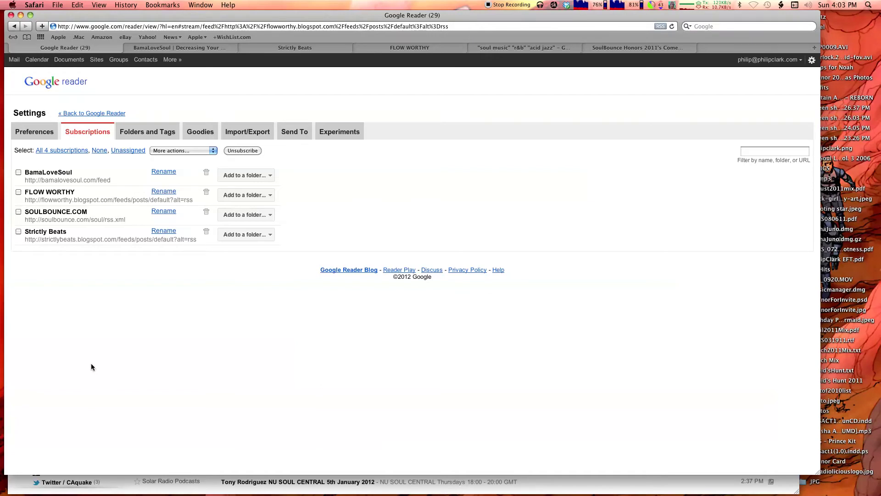
pyautogui.click(162, 136)
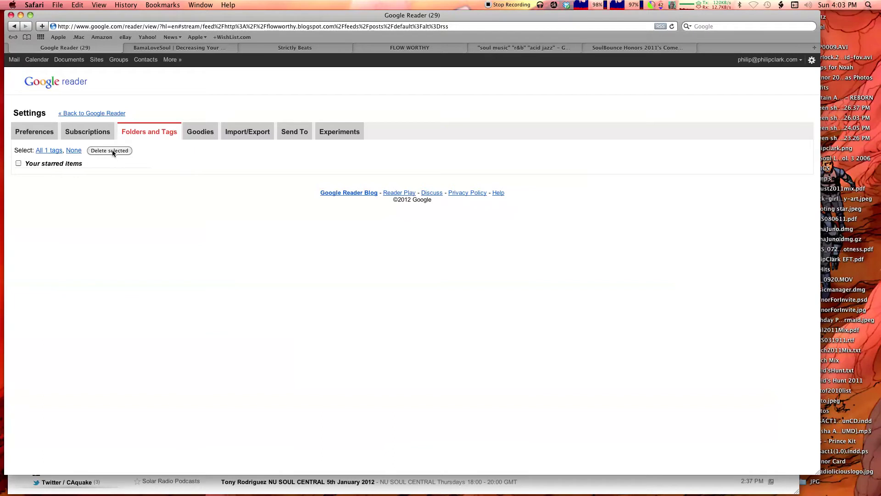
pyautogui.click(90, 134)
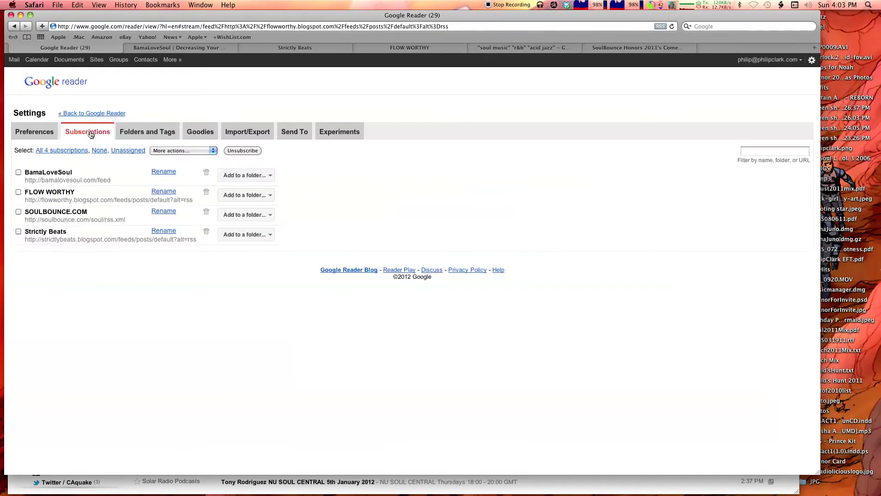
pyautogui.click(213, 152)
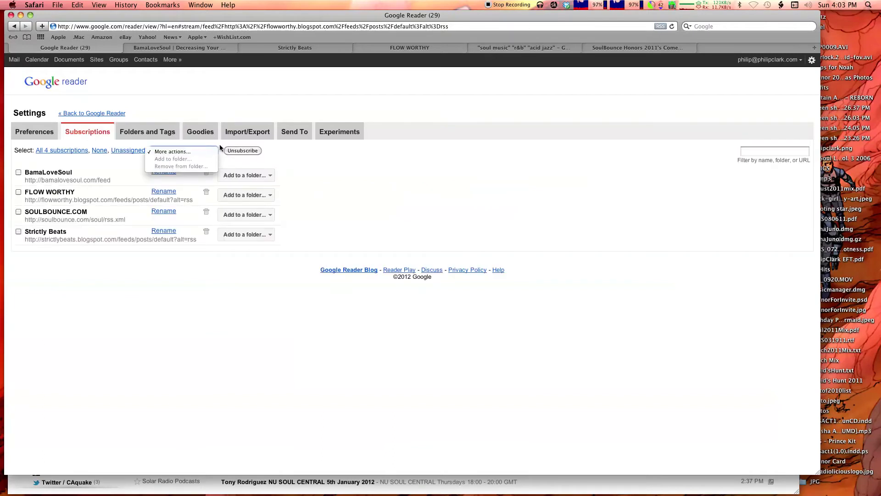
pyautogui.click(173, 151)
pyautogui.click(18, 172)
pyautogui.click(18, 213)
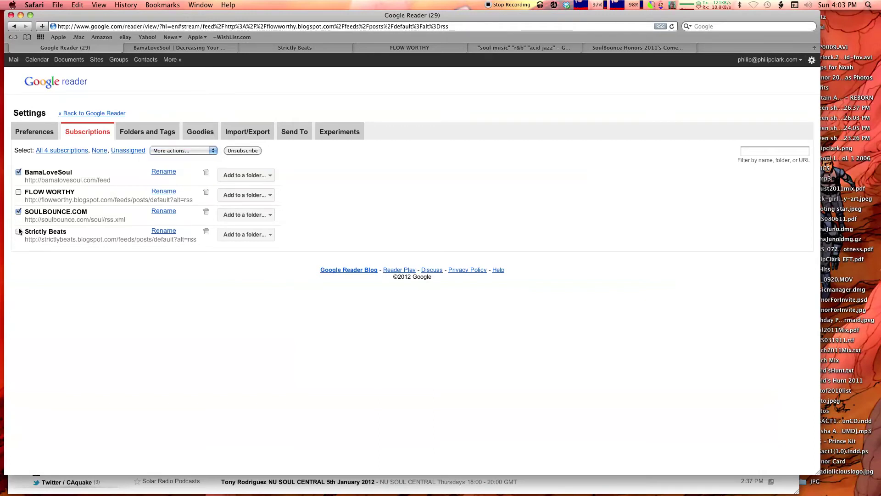
pyautogui.click(18, 232)
pyautogui.click(18, 192)
pyautogui.click(205, 151)
pyautogui.click(281, 175)
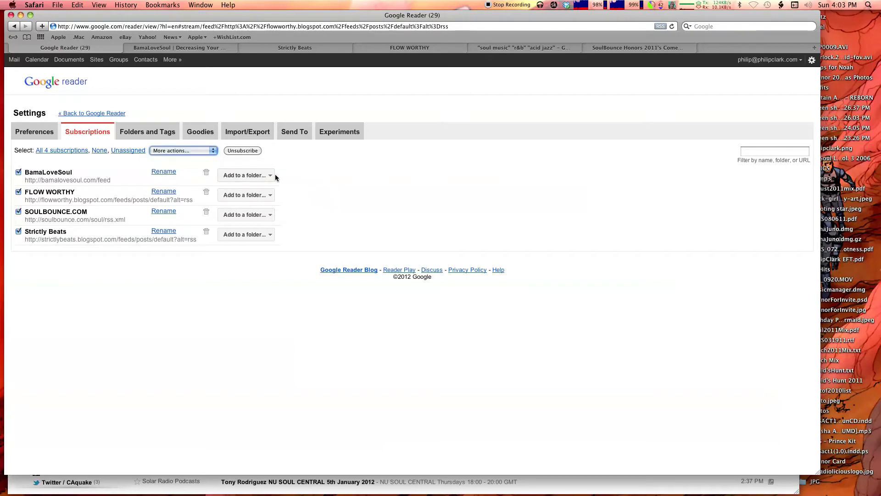
pyautogui.click(22, 176)
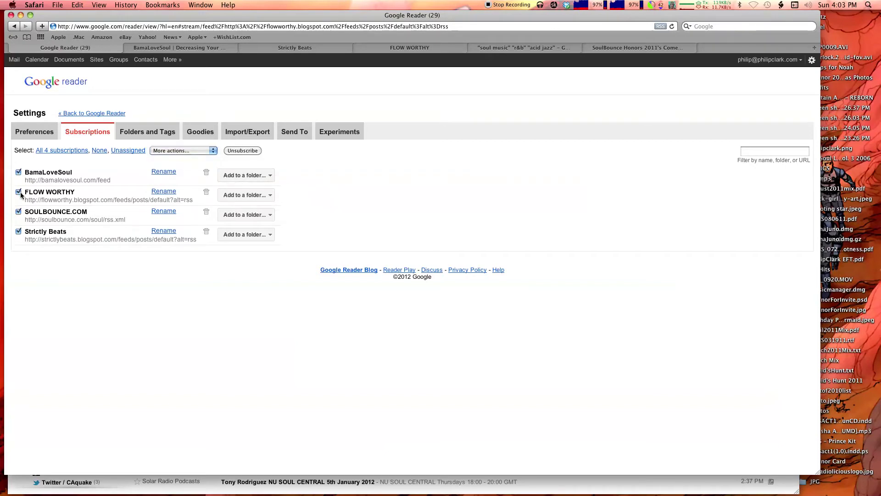
pyautogui.click(18, 212)
pyautogui.click(19, 232)
# Step: Add the BamaLoveSoul subscription to a new folder named "Soul and Jazz"
pyautogui.click(269, 175)
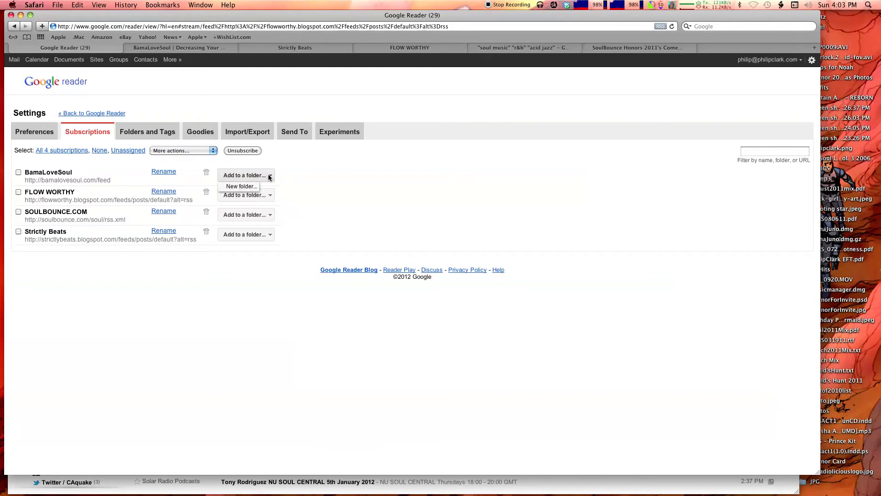
pyautogui.click(249, 188)
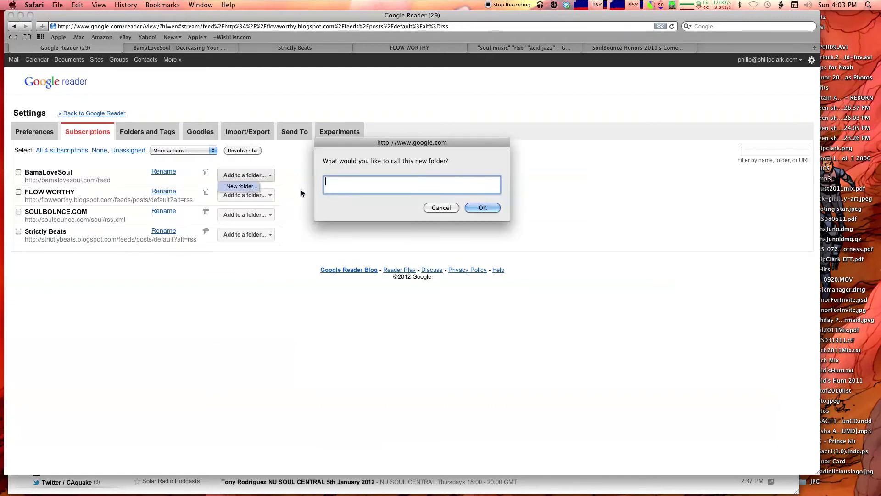
pyautogui.write('Soul and Jazz')
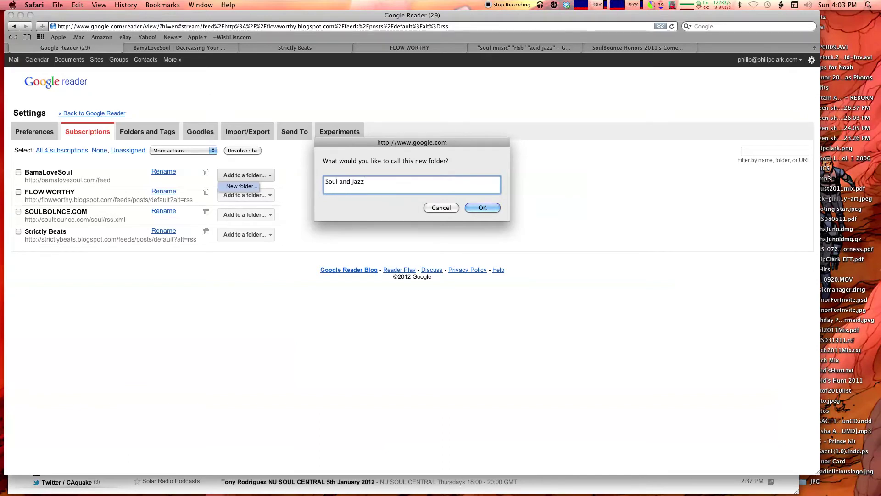
pyautogui.click(483, 207)
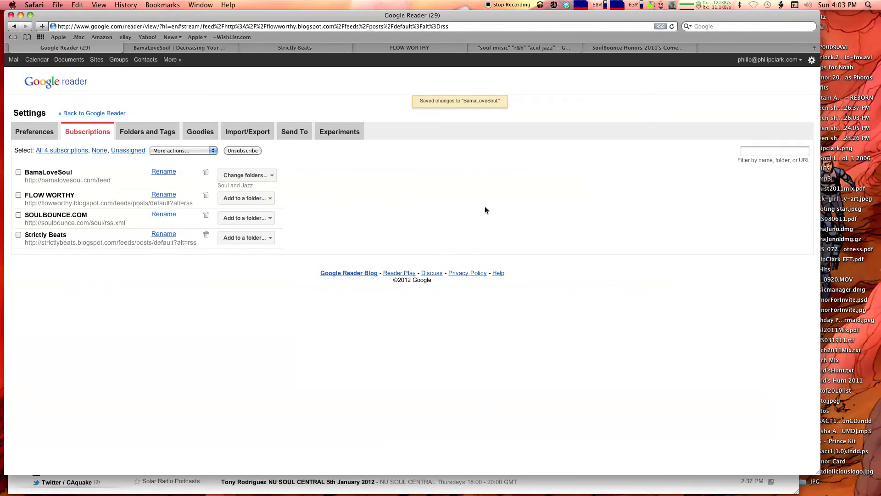
# Step: Return to the reader and move the FLOW WORTHY, SOULBOUNCE.COM and Strictly Beats subscriptions into the Soul and Jazz folder
pyautogui.click(117, 113)
pyautogui.click(94, 304)
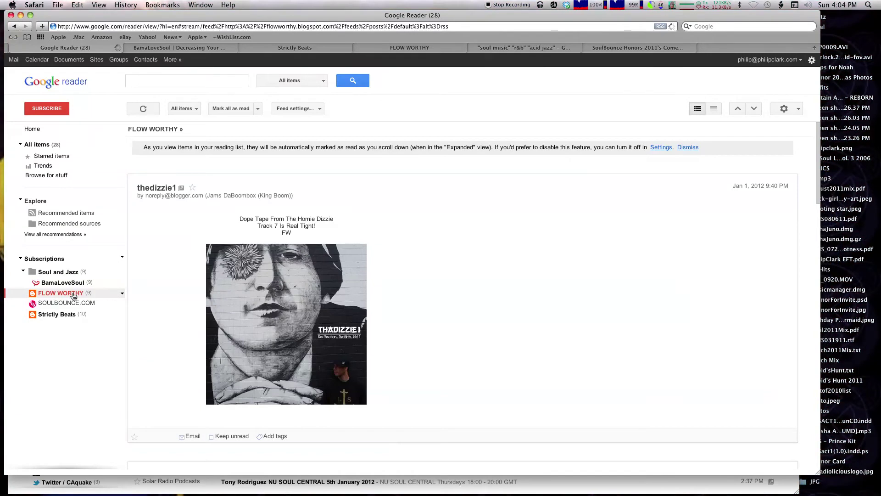
pyautogui.moveTo(72, 296); pyautogui.dragTo(67, 273)
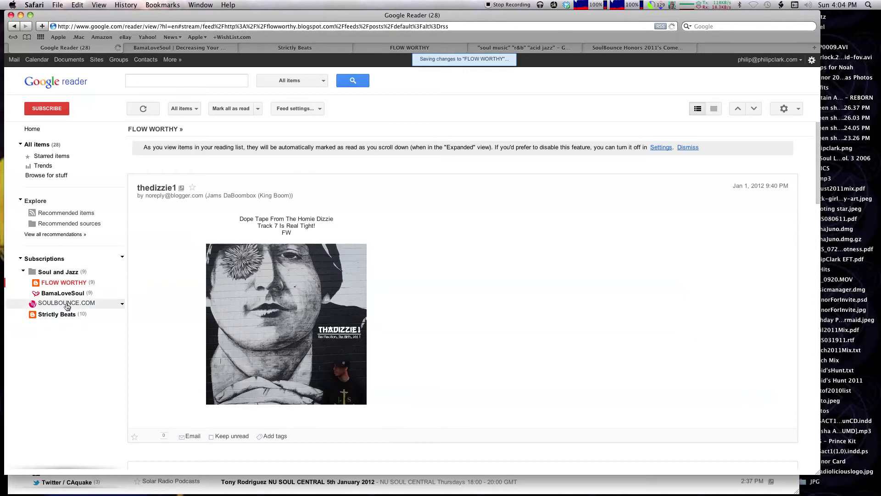
pyautogui.moveTo(67, 306); pyautogui.dragTo(65, 276)
pyautogui.click(67, 314)
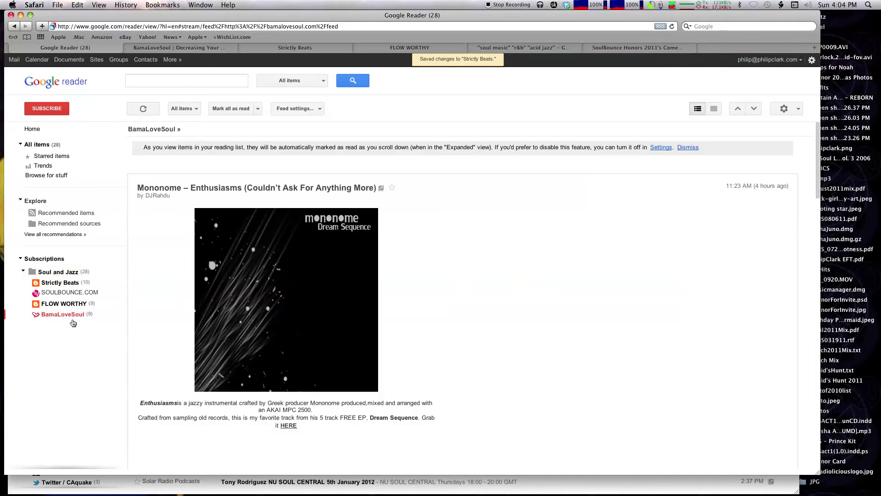
# Step: Display the combined items of the Soul and Jazz folder and look through its posts
pyautogui.click(64, 303)
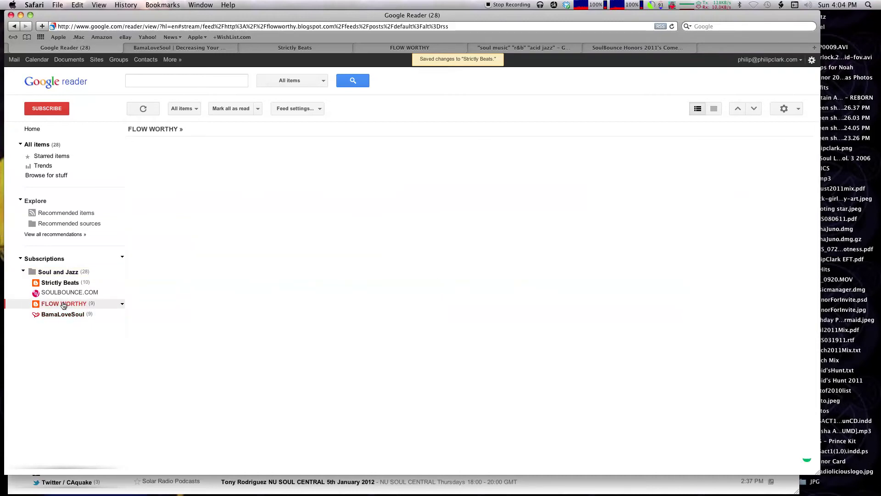
pyautogui.click(73, 273)
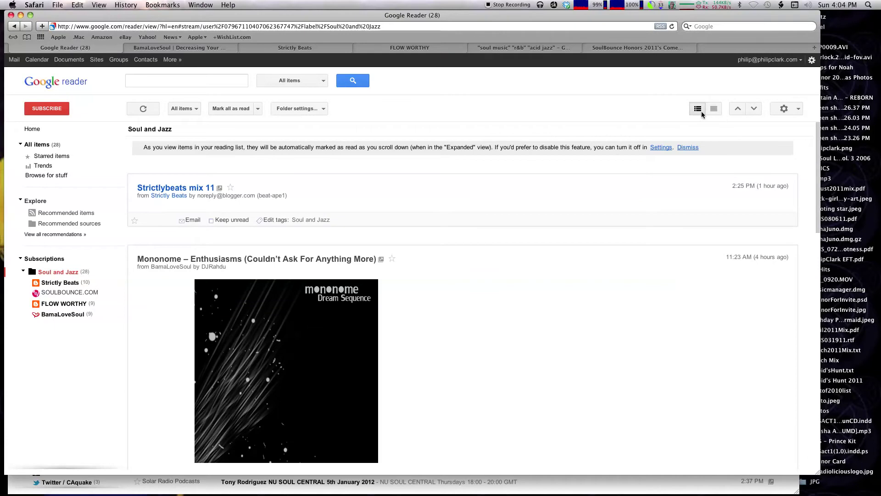
pyautogui.scroll(-7, 599, 173)
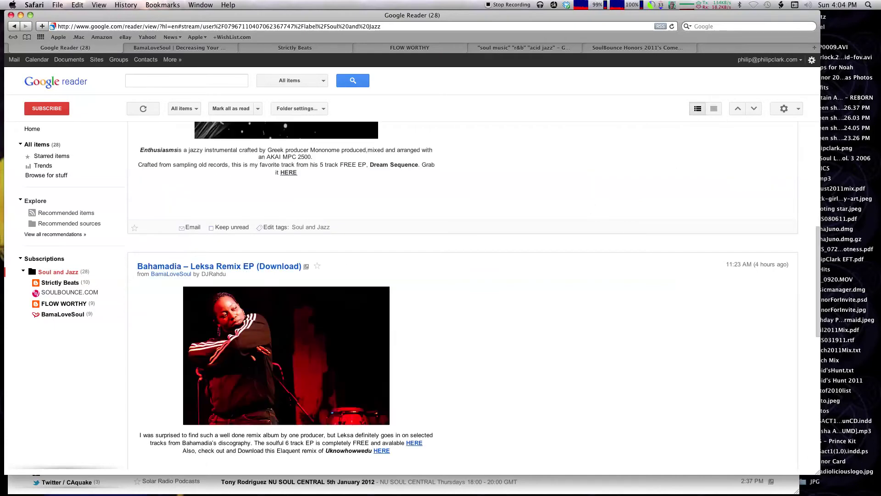
pyautogui.scroll(-7, 605, 221)
pyautogui.scroll(-8, 605, 221)
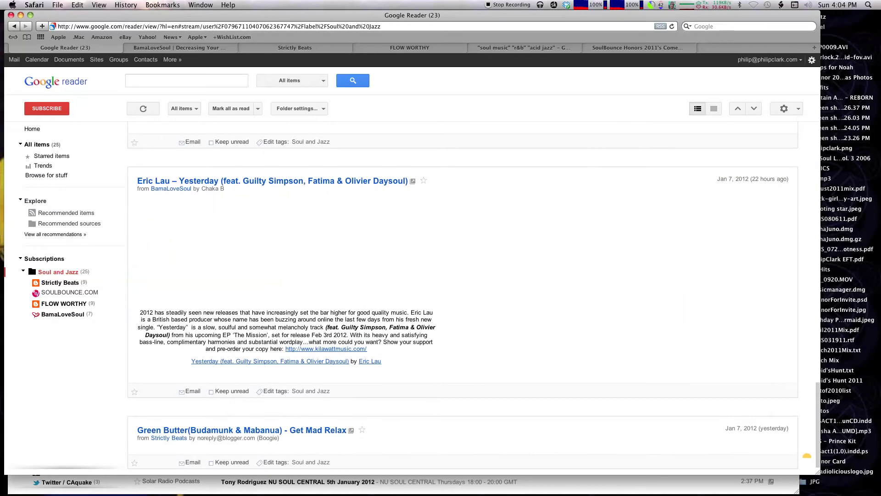
pyautogui.scroll(20, 605, 221)
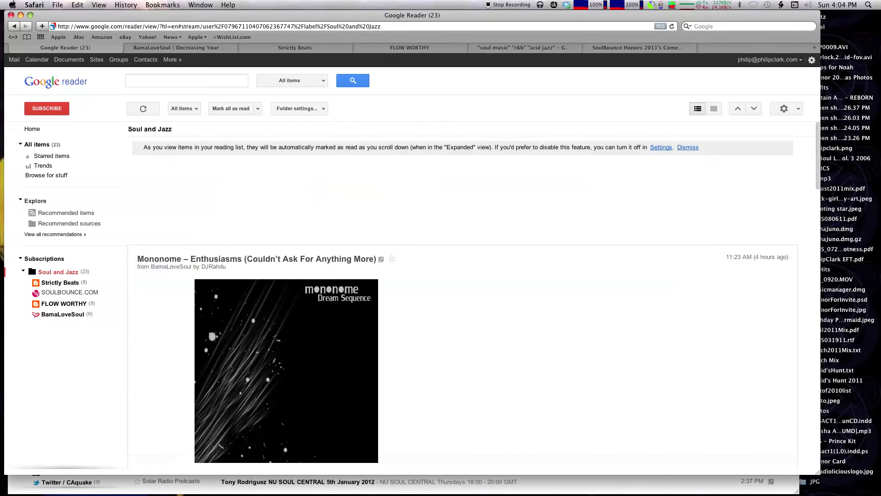
# Step: Switch the Soul and Jazz folder to the compact list view, then expand and collapse the "Strictlybeats mix 11" item
pyautogui.click(714, 109)
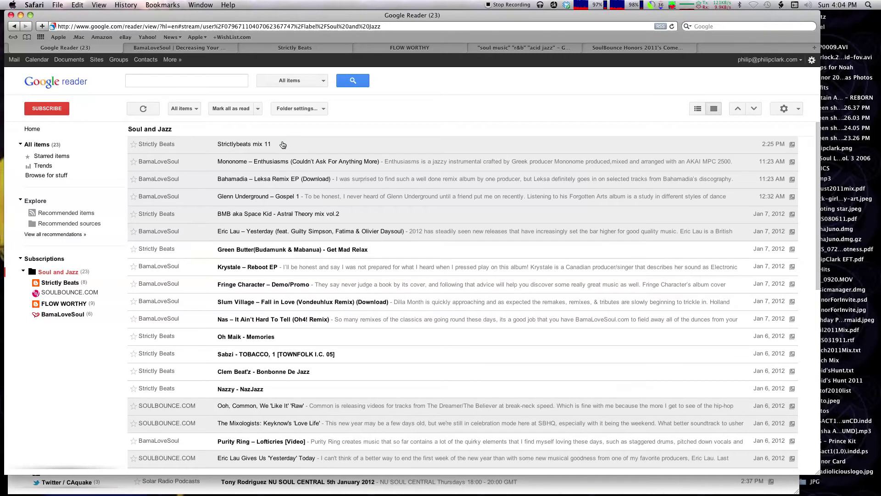
pyautogui.click(282, 145)
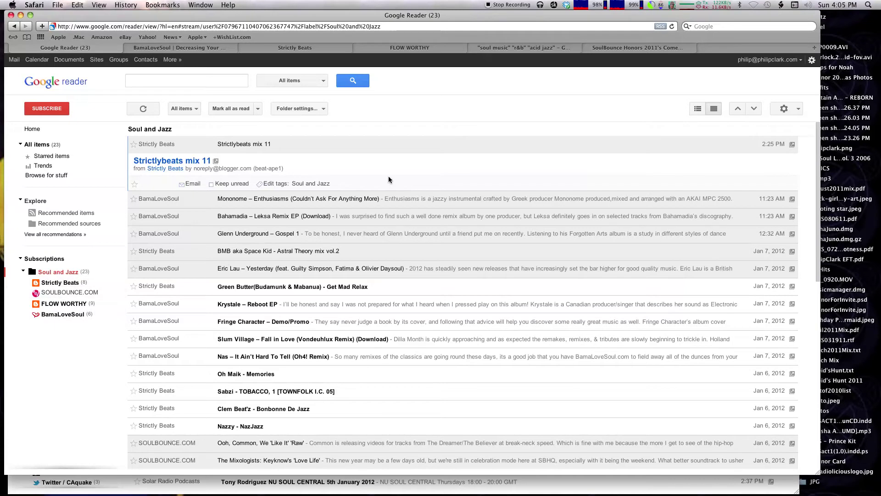
pyautogui.click(504, 141)
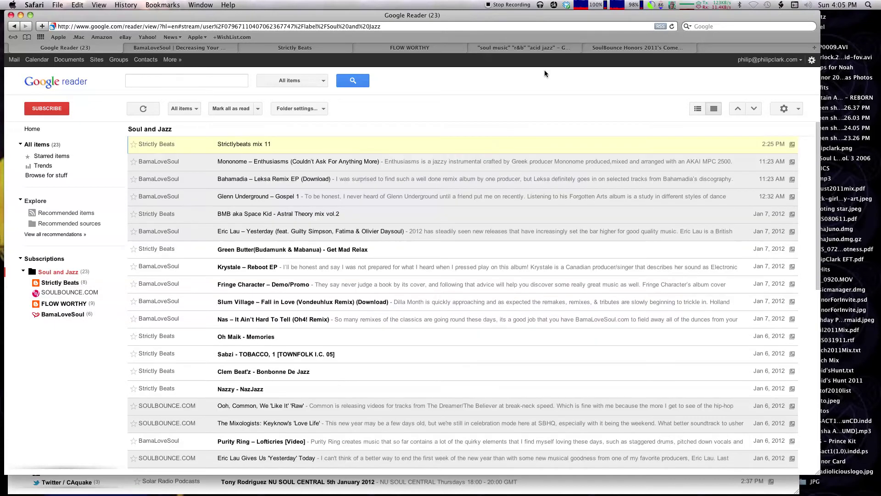
# Step: Switch the existing "soul music" "r&b" "acid jazz" blog search to all web results, and examine the results and their full address
pyautogui.click(523, 48)
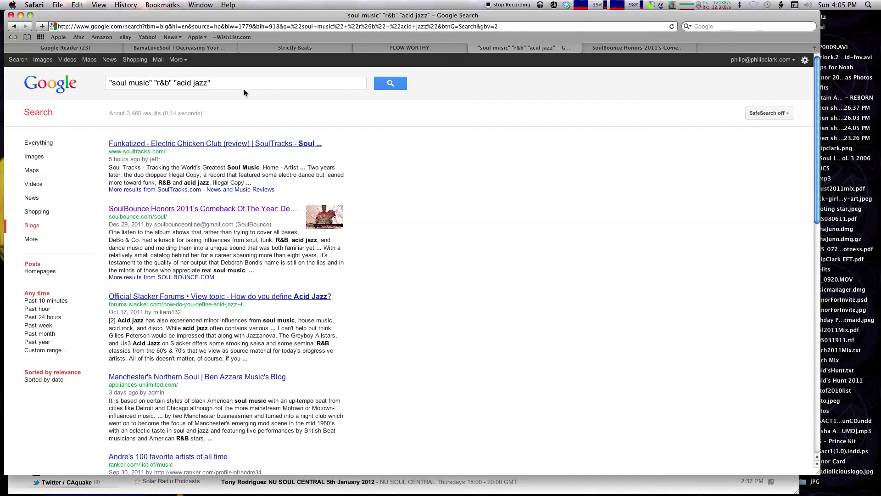
pyautogui.click(224, 83)
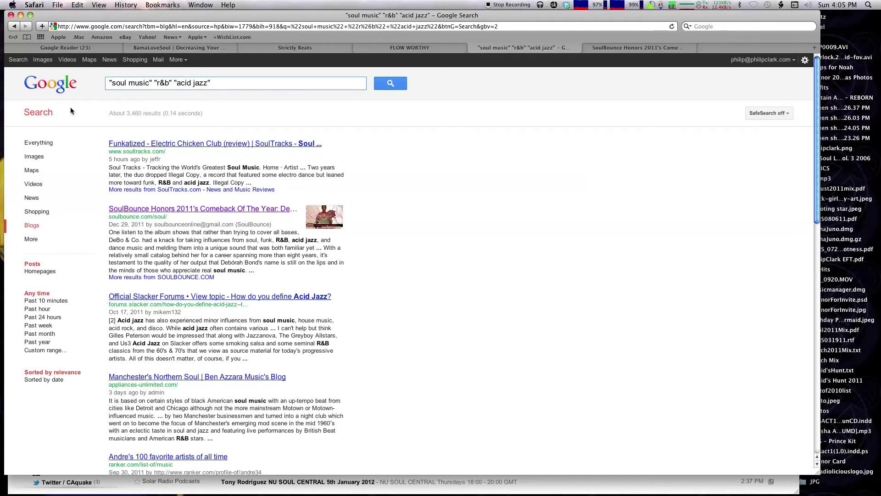
pyautogui.click(38, 143)
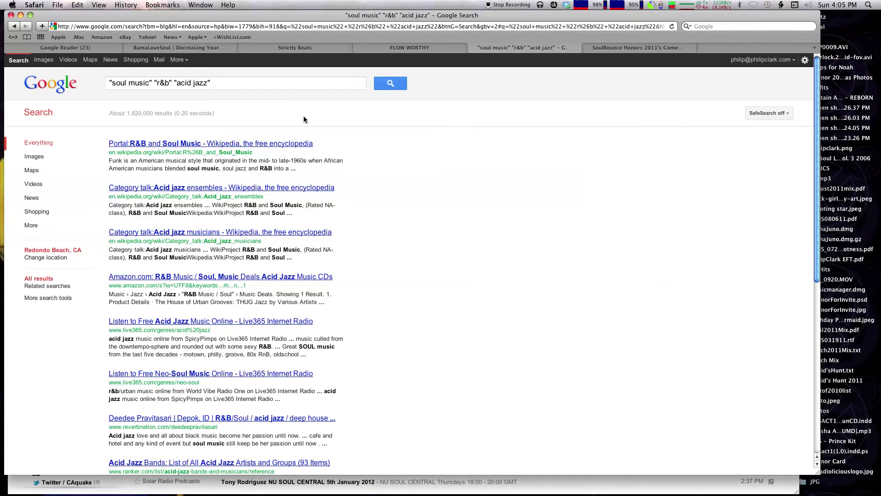
pyautogui.click(254, 84)
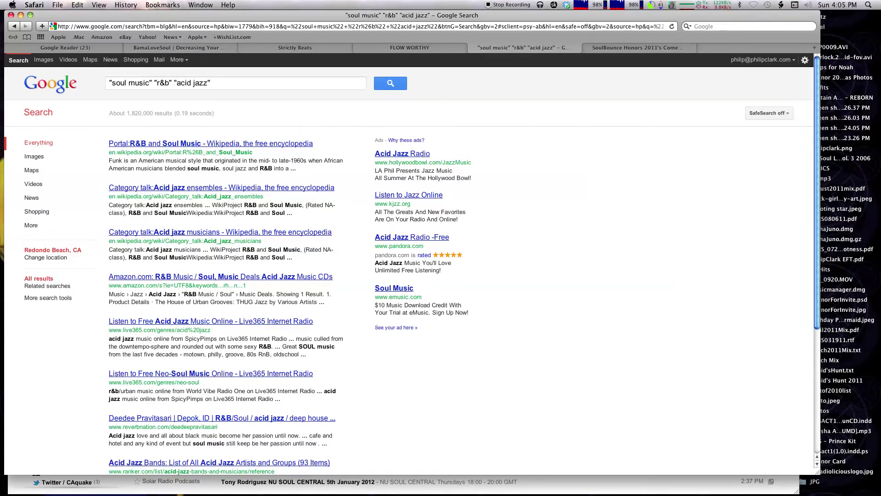
pyautogui.scroll(-5, 434, 226)
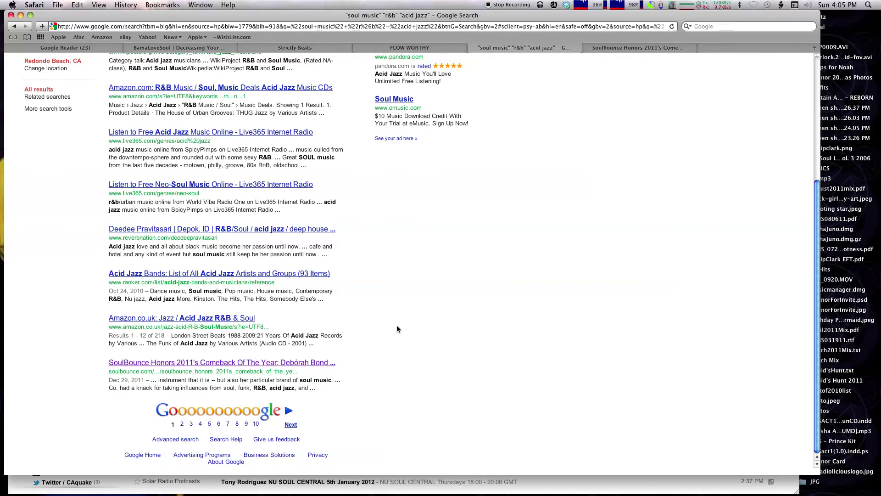
pyautogui.scroll(5, 396, 325)
pyautogui.click(665, 27)
pyautogui.press('Right')
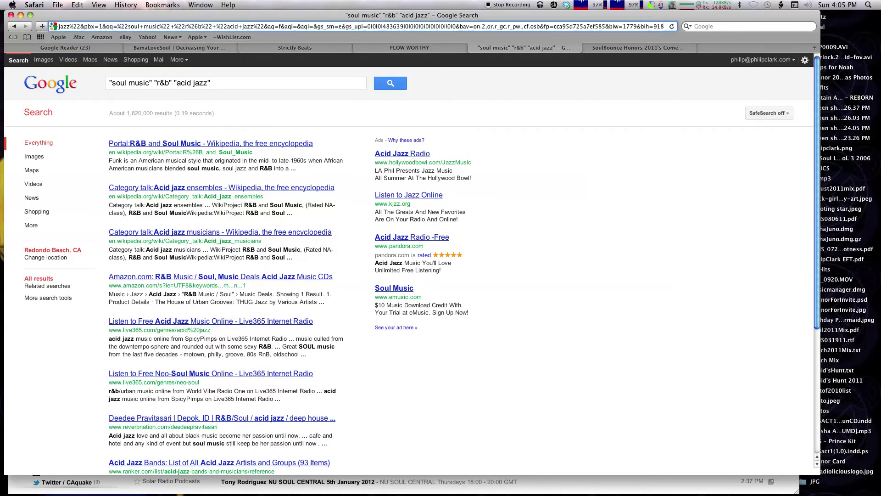
# Step: Start over from the Google home page and run a web search for "soul music" "r&b" "acid jazz", with each term quoted
pyautogui.click(61, 88)
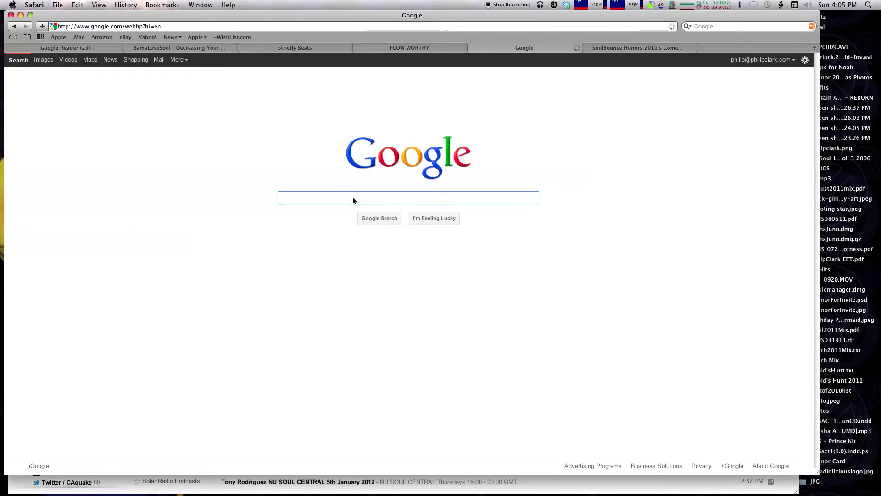
pyautogui.write('"so')
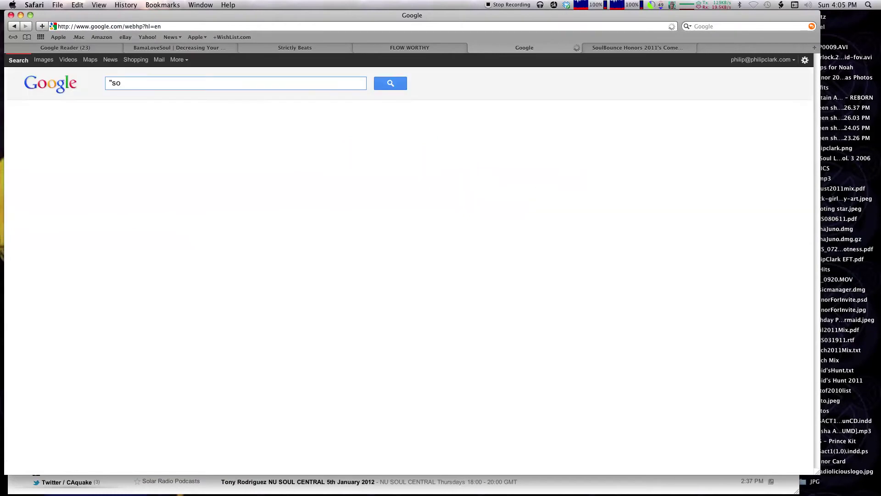
pyautogui.write('ul music"')
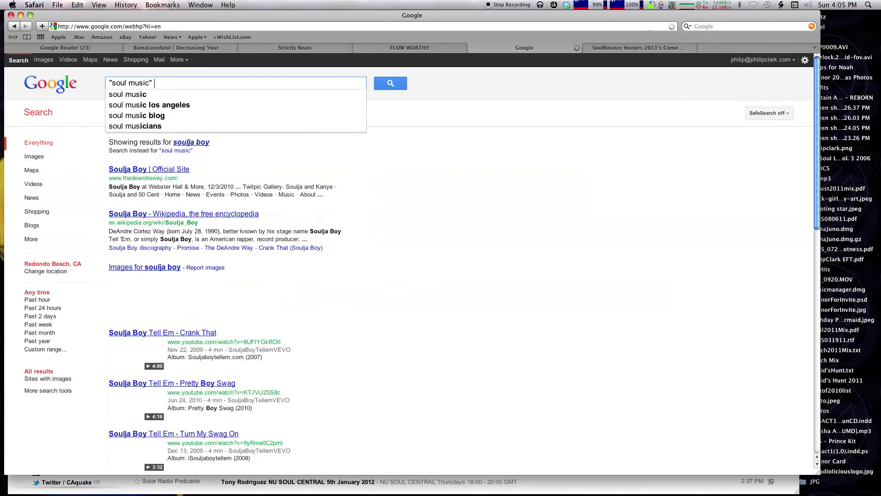
pyautogui.write(' "r&"')
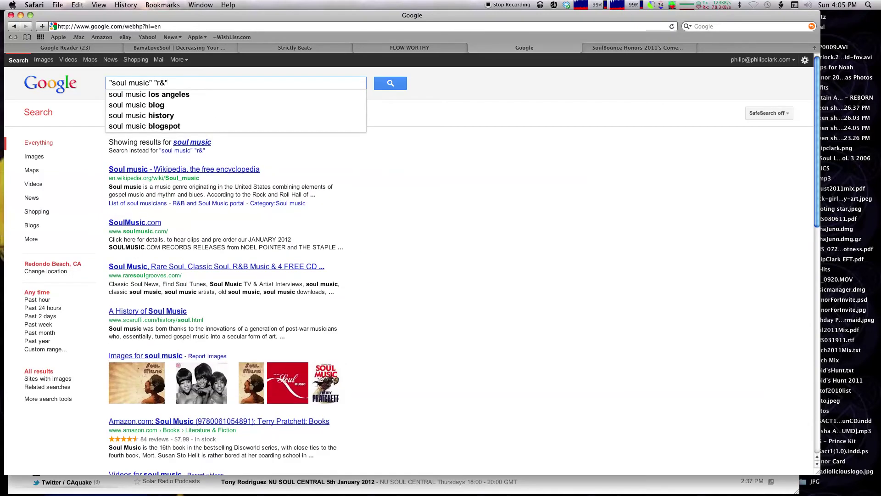
pyautogui.press('BackSpace')
pyautogui.write('b" "acid jazz"')
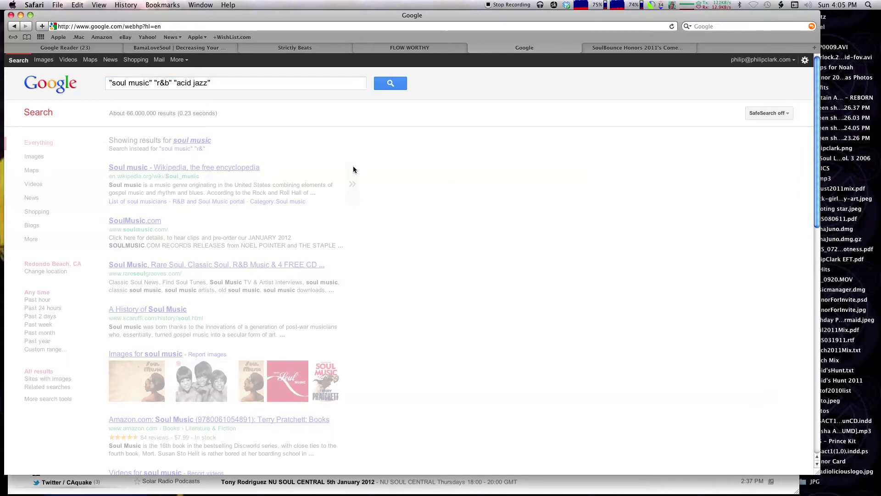
pyautogui.press('Return')
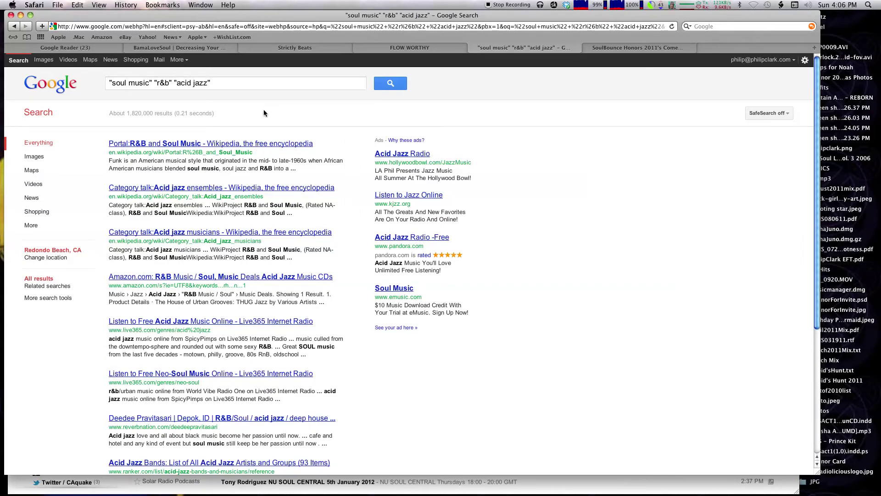
# Step: Look through the web results for the quoted soul music, R&B and acid jazz search, and restrict the search to blogs
pyautogui.scroll(-5, 269, 114)
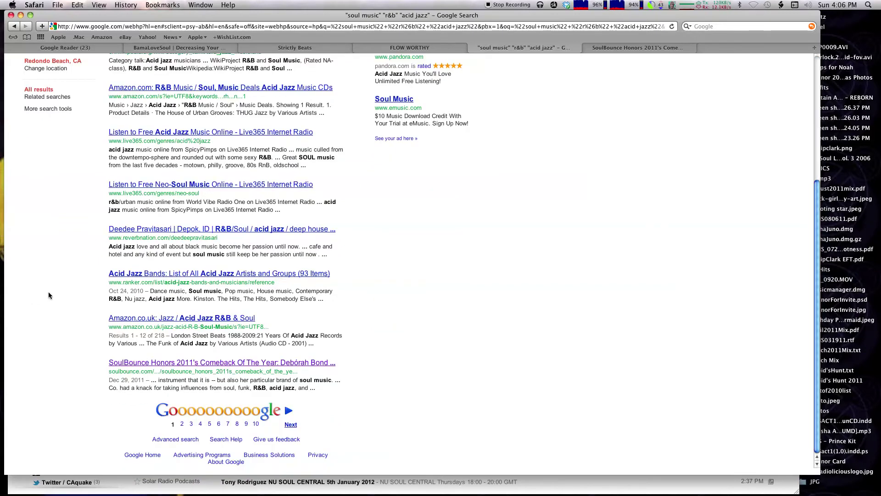
pyautogui.scroll(5, 269, 241)
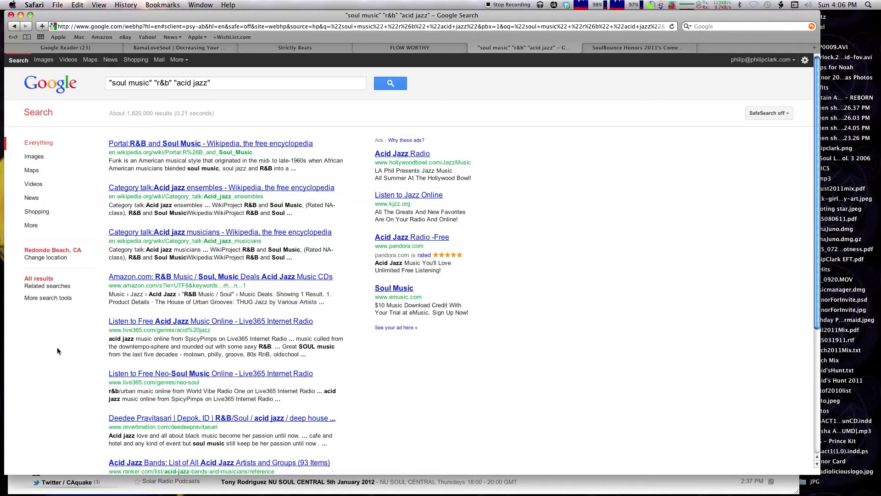
pyautogui.scroll(-5, 57, 346)
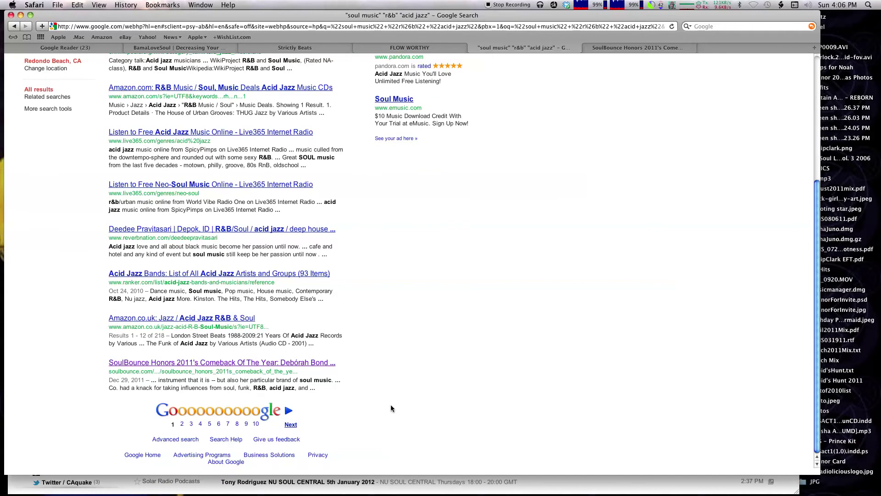
pyautogui.scroll(5, 431, 321)
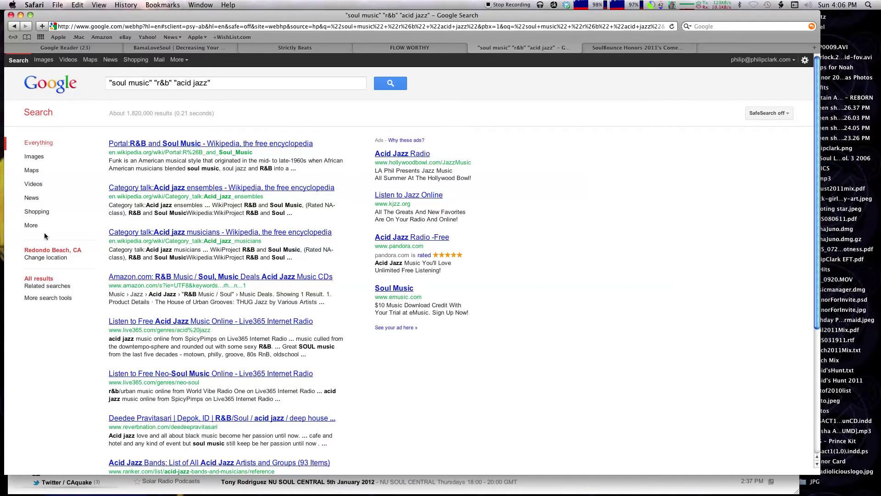
pyautogui.click(28, 232)
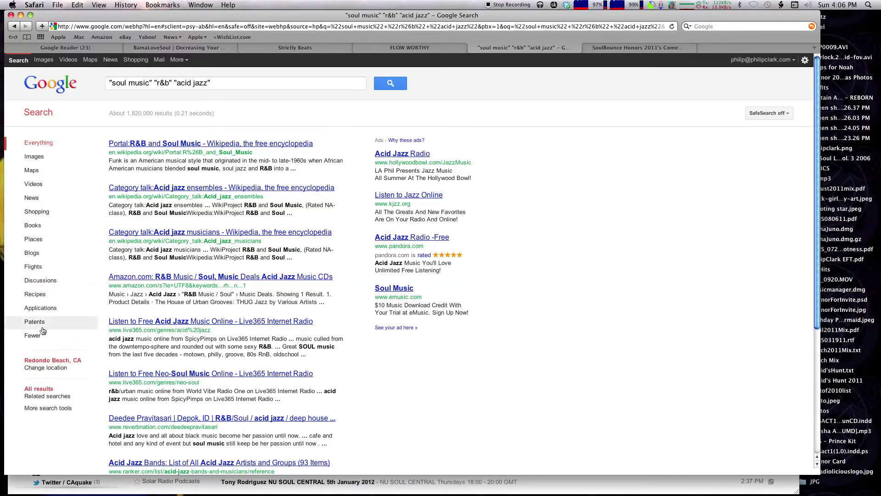
pyautogui.click(32, 253)
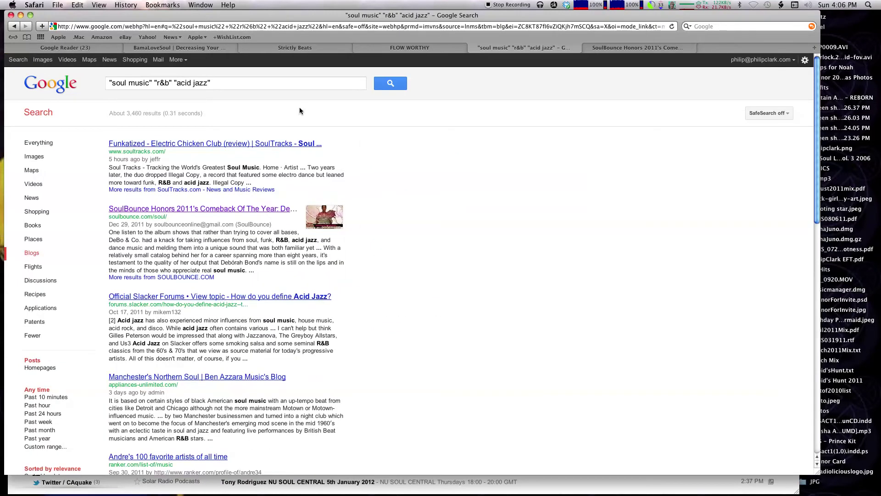
# Step: Look through the blog results and examine the full address of the results page to its end
pyautogui.press('space')
pyautogui.hotkey('shift', 'space')
pyautogui.tripleClick(621, 27)
pyautogui.press('Right')
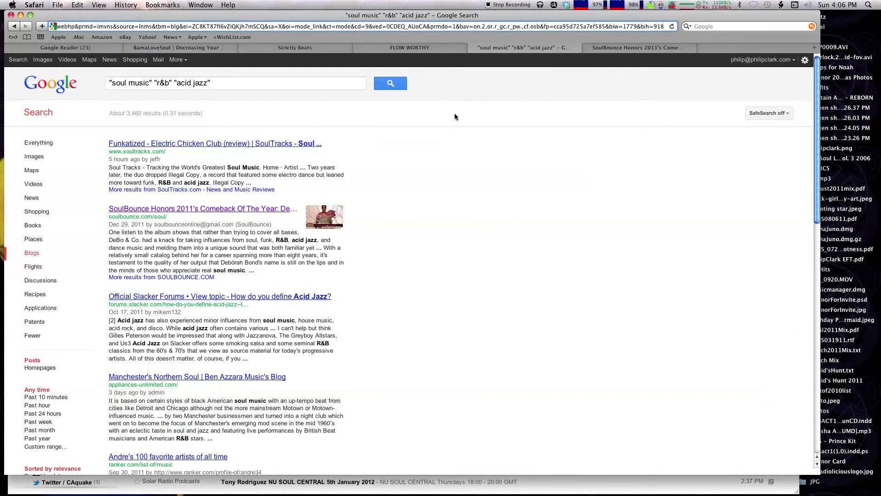
pyautogui.click(440, 119)
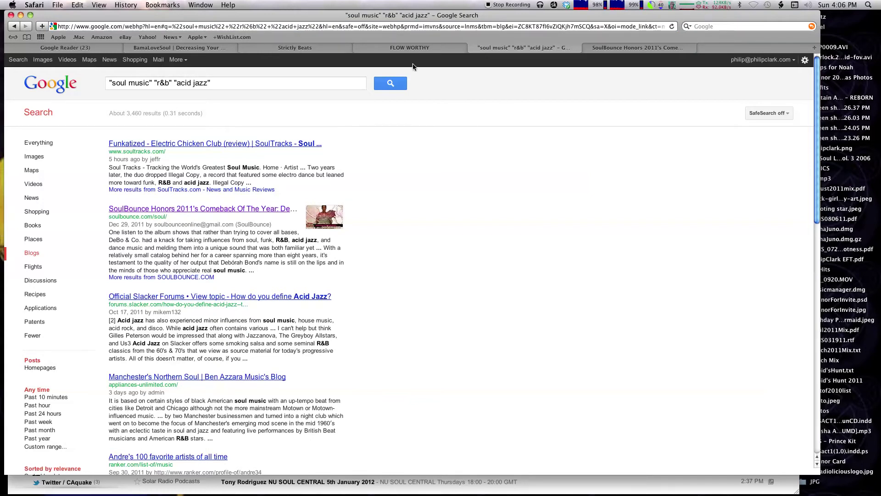
# Step: Return to Google Reader and search all items for "download free"
pyautogui.click(74, 48)
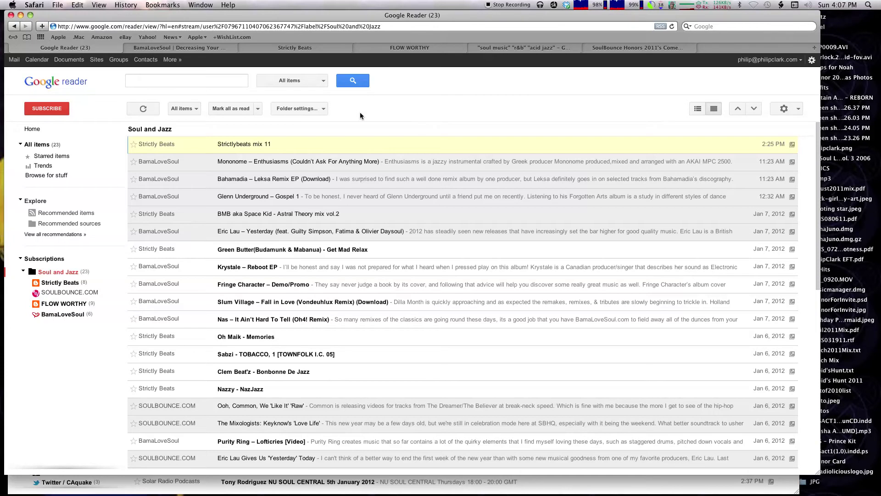
pyautogui.click(311, 84)
pyautogui.click(311, 83)
pyautogui.click(216, 81)
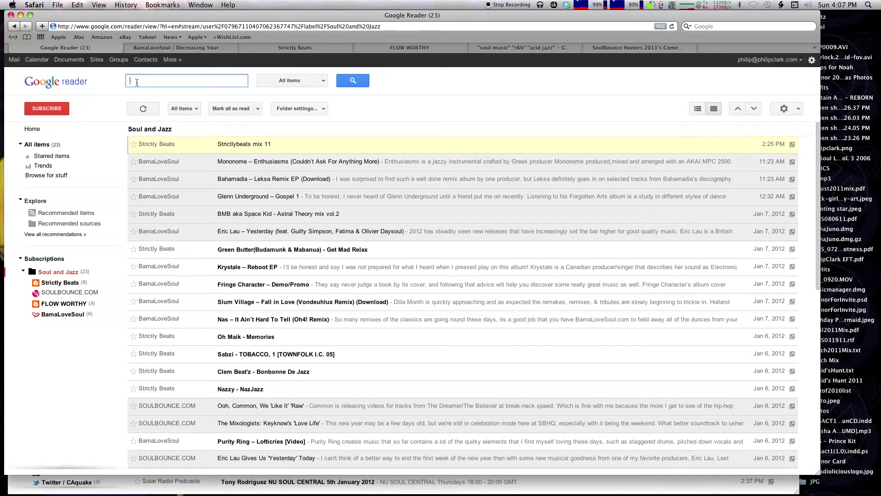
pyautogui.write('download free')
pyautogui.press('Return')
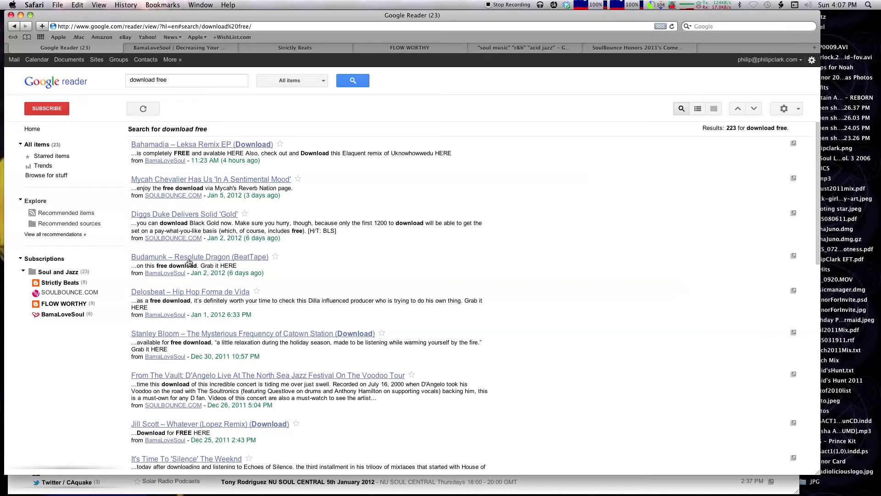
# Step: Open the "Bahamadia – Leksa Remix EP (Download)" search result and view its original post on the BamaLoveSoul site
pyautogui.click(222, 146)
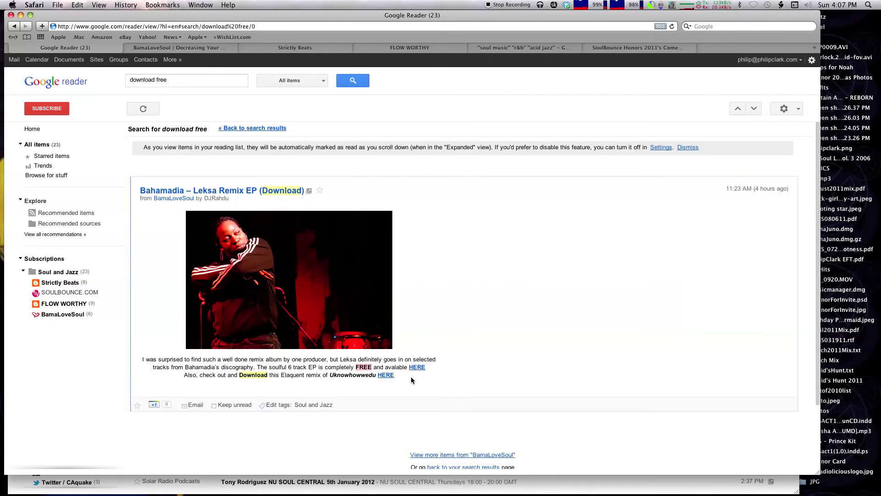
pyautogui.click(309, 192)
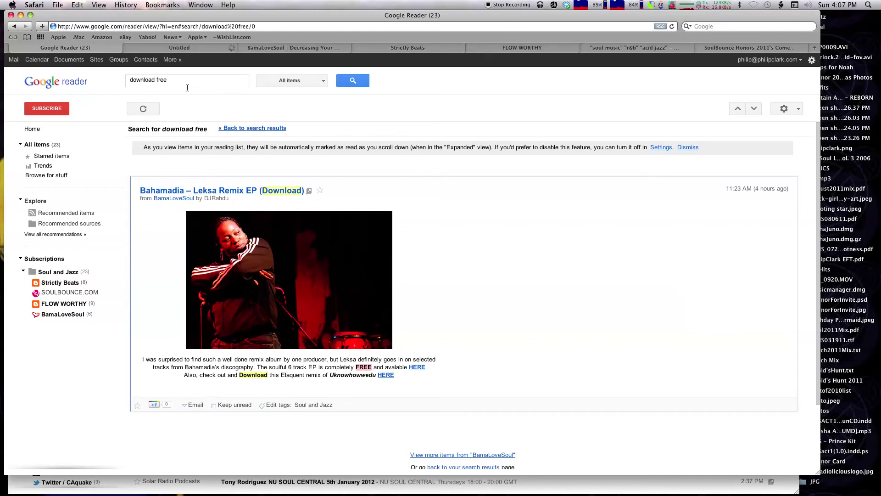
pyautogui.click(186, 48)
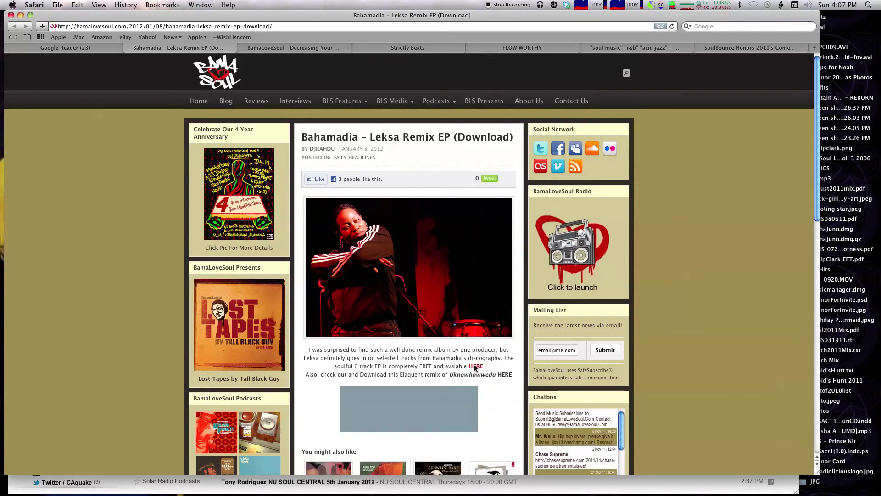
# Step: Open the post's link to the free EP in a new tab, and expand the artist's list of releases on the Bandcamp page
pyautogui.keyDown('super'); pyautogui.click(475, 366); pyautogui.keyUp('super')
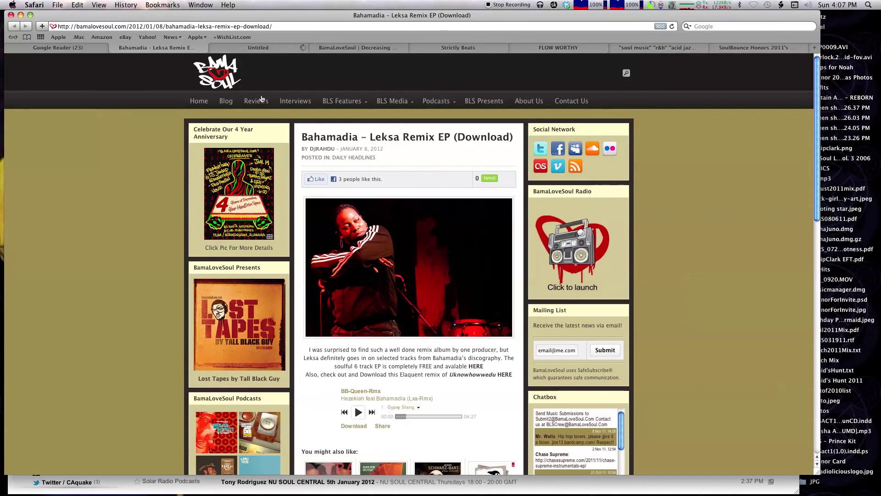
pyautogui.click(264, 49)
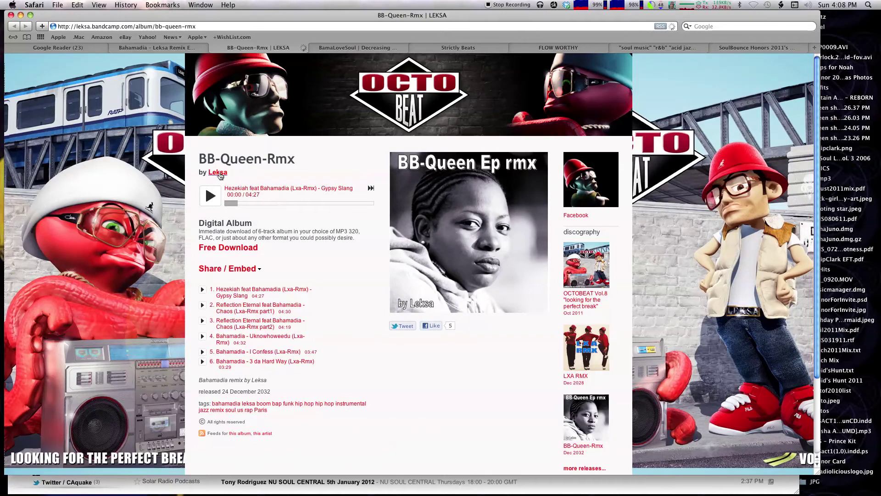
pyautogui.click(219, 174)
pyautogui.scroll(-5, 606, 321)
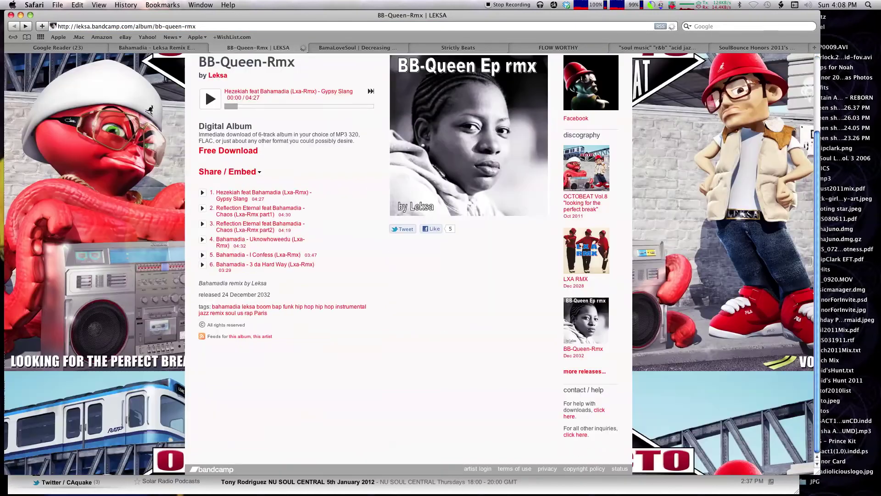
pyautogui.click(590, 371)
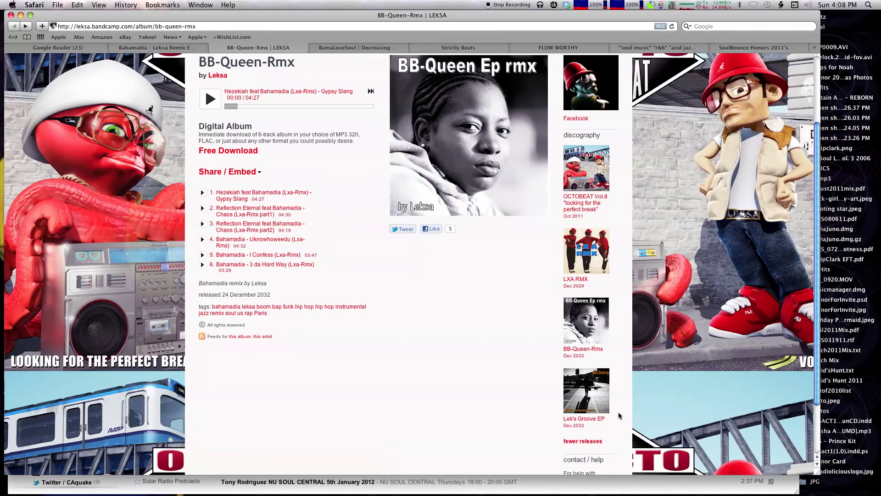
pyautogui.scroll(3, 652, 330)
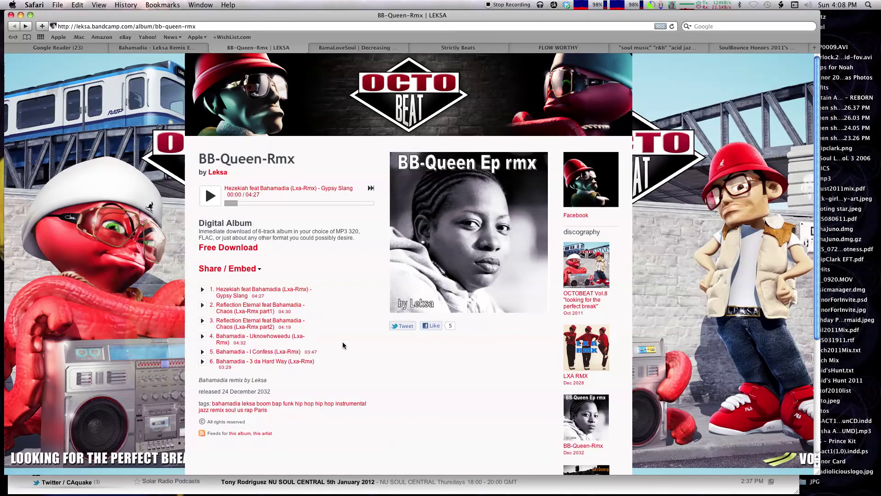
# Step: Switch to the Google Reader account in Chrome, expand the Soul and Jazz folder and look through its subscriptions
pyautogui.click(212, 493)
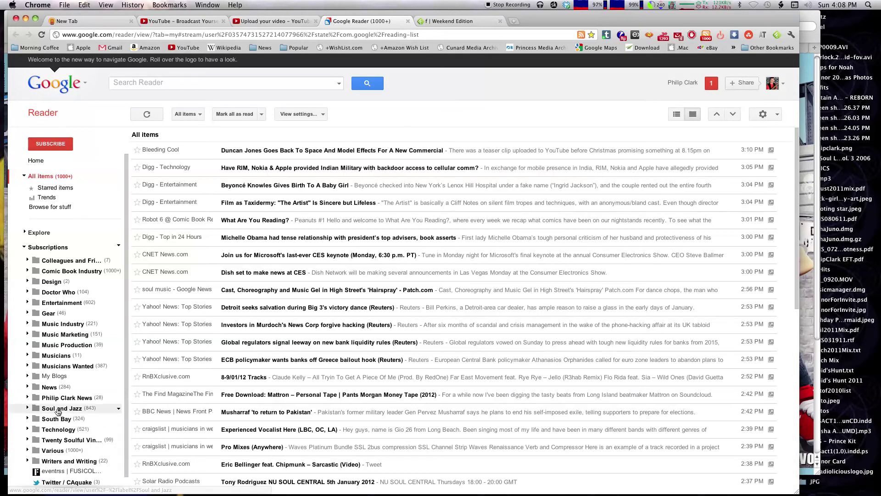
pyautogui.click(27, 408)
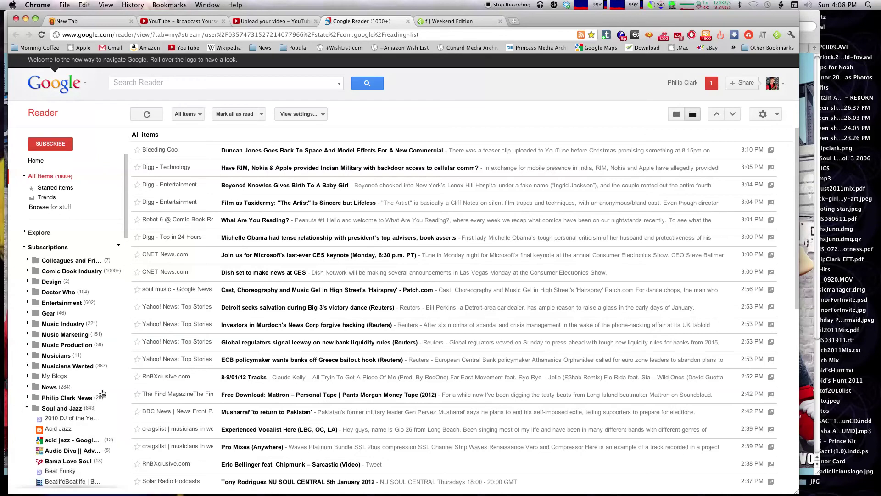
pyautogui.moveTo(126, 209); pyautogui.dragTo(126, 253)
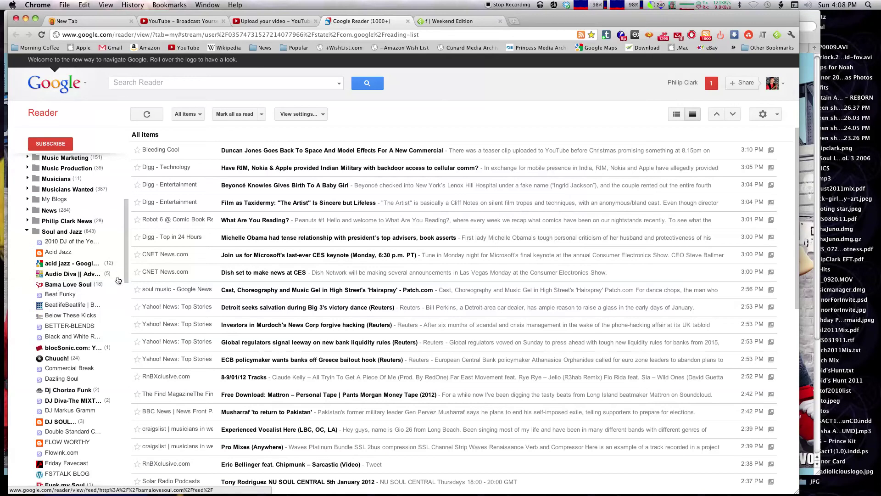
pyautogui.moveTo(126, 271); pyautogui.dragTo(124, 420)
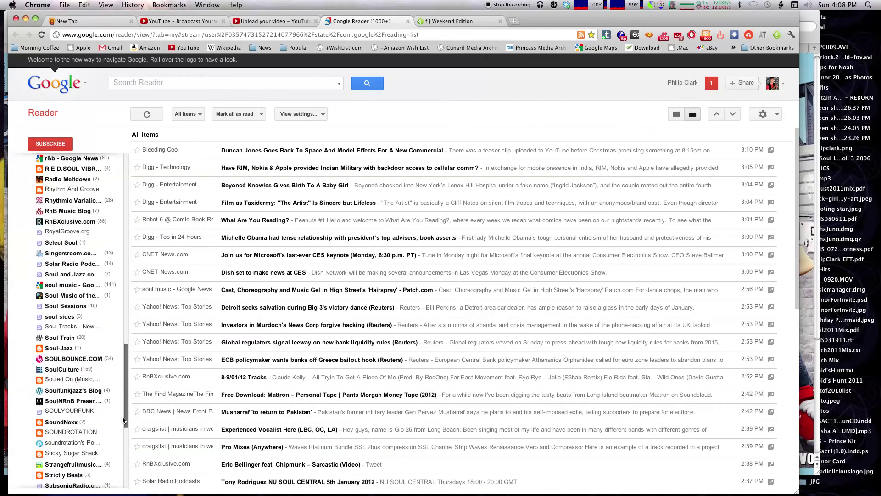
pyautogui.scroll(-6, 75, 339)
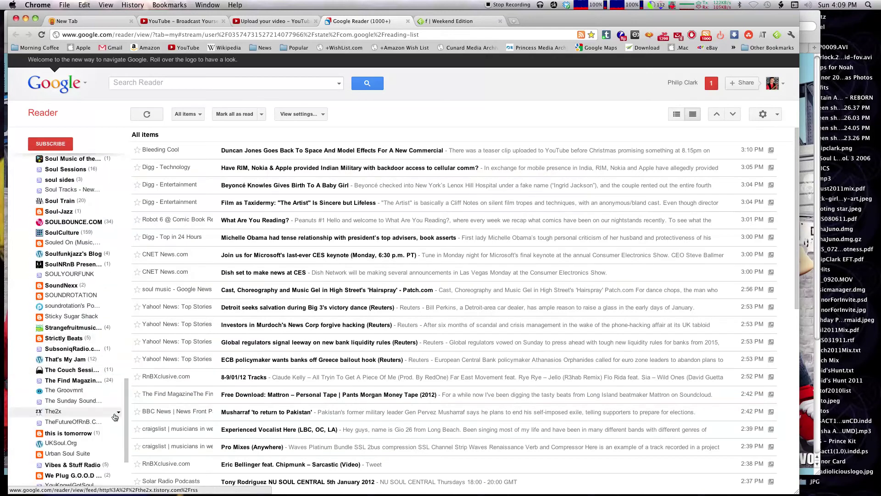
pyautogui.moveTo(126, 394); pyautogui.dragTo(126, 194)
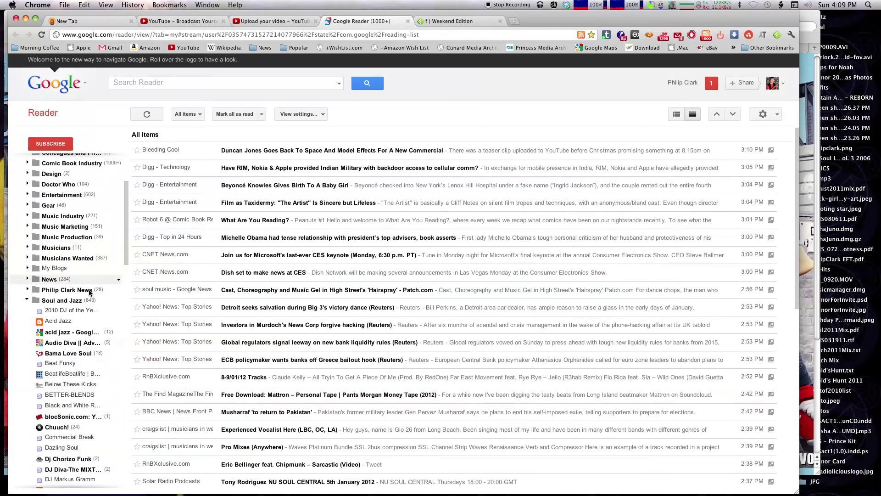
# Step: Display the items of the Bama Love Soul feed and collapse the Soul and Jazz folder
pyautogui.click(73, 353)
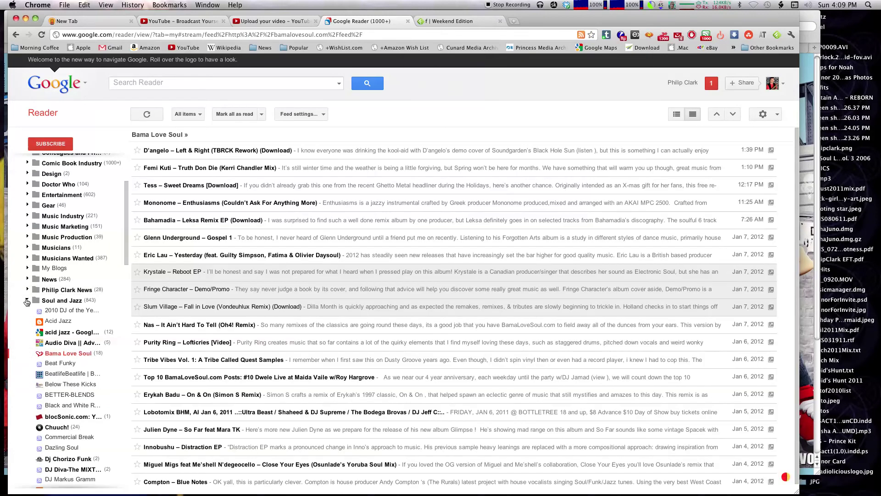
pyautogui.click(27, 301)
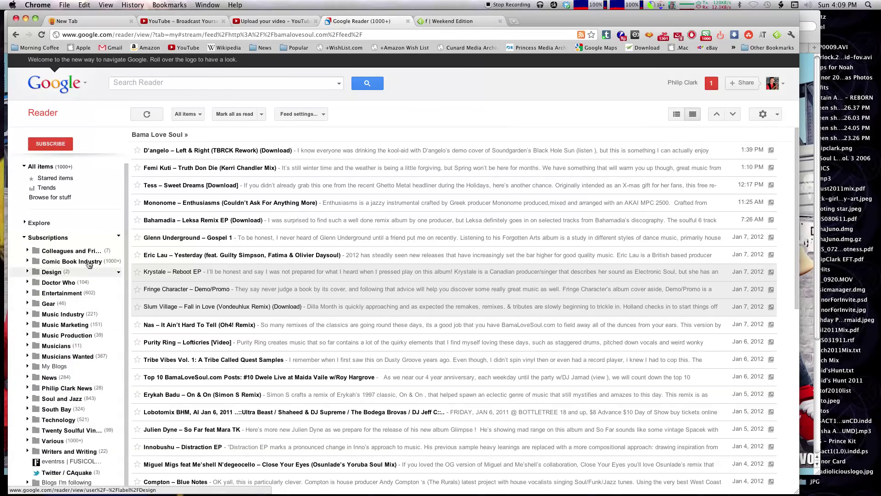
# Step: Look over the subscription folders, displaying the combined items of Doctor Who and then those of Soul and Jazz
pyautogui.scroll(-1, 128, 265)
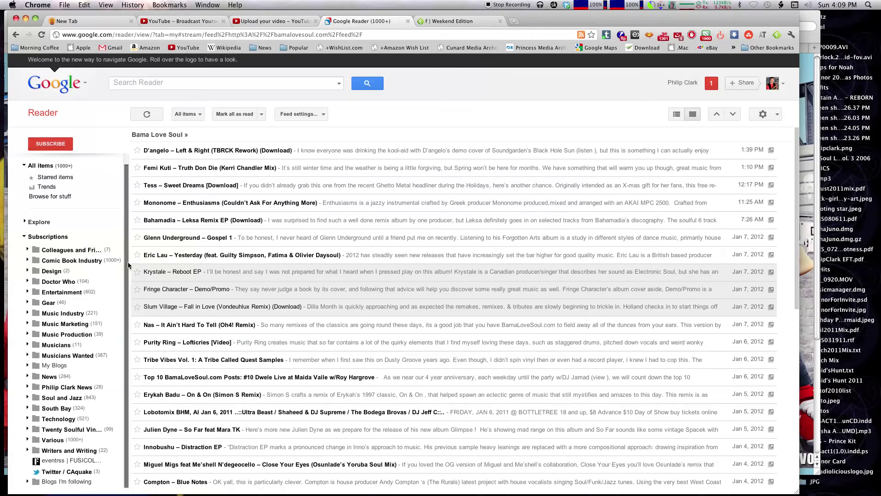
pyautogui.scroll(1, 128, 277)
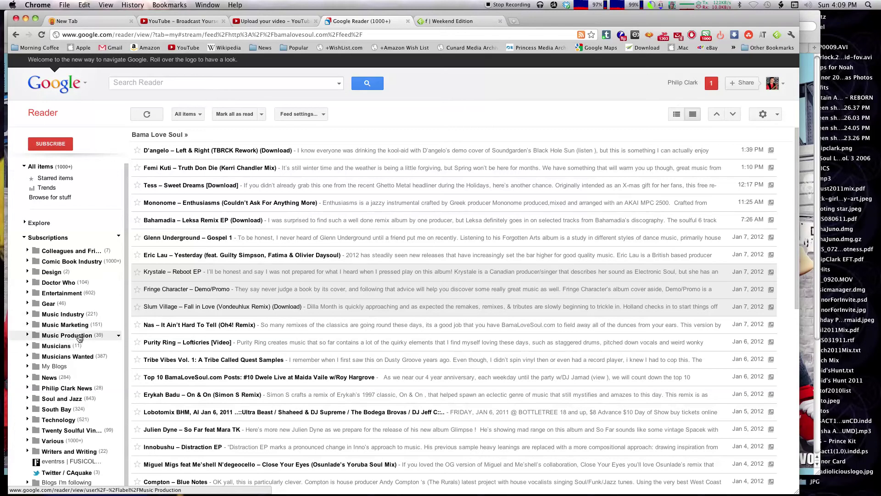
pyautogui.click(66, 285)
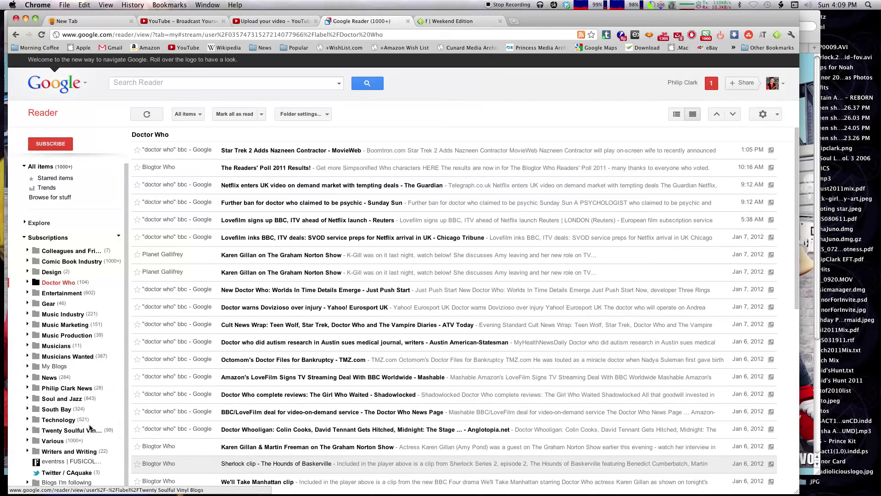
pyautogui.click(68, 399)
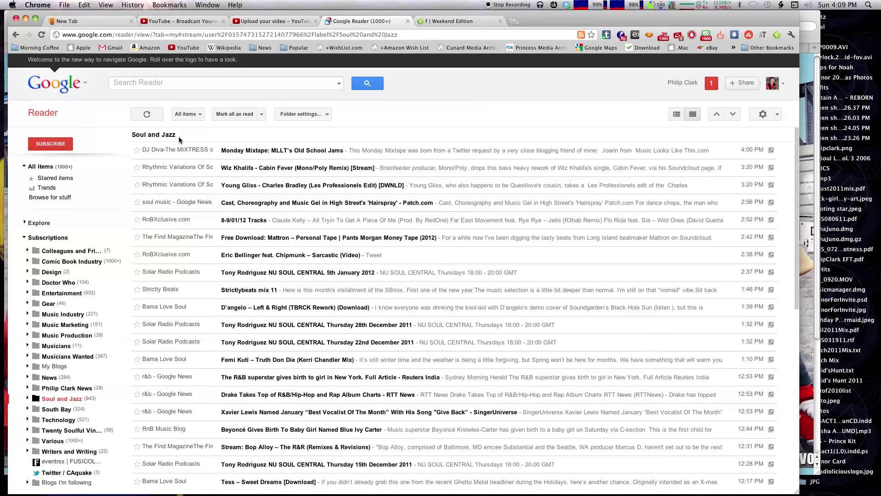
# Step: View the Feedly home page, then return to Google Reader and briefly expand and collapse the Music Industry folder
pyautogui.click(458, 21)
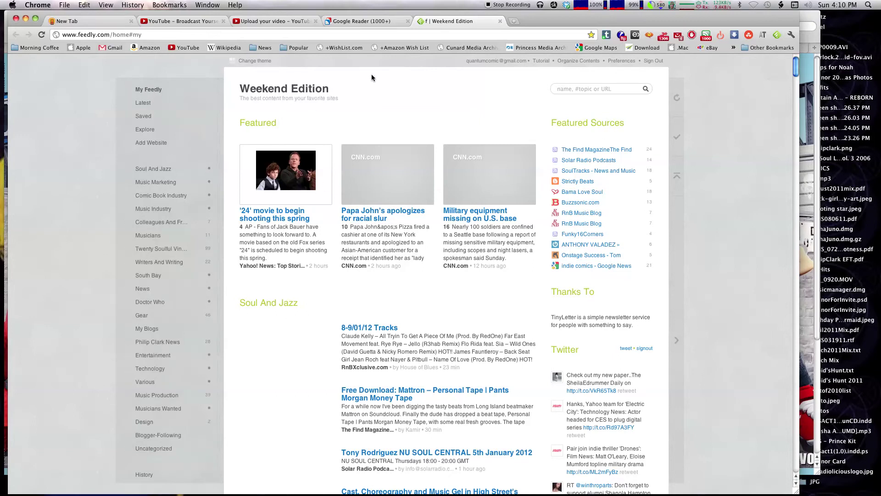
pyautogui.click(361, 23)
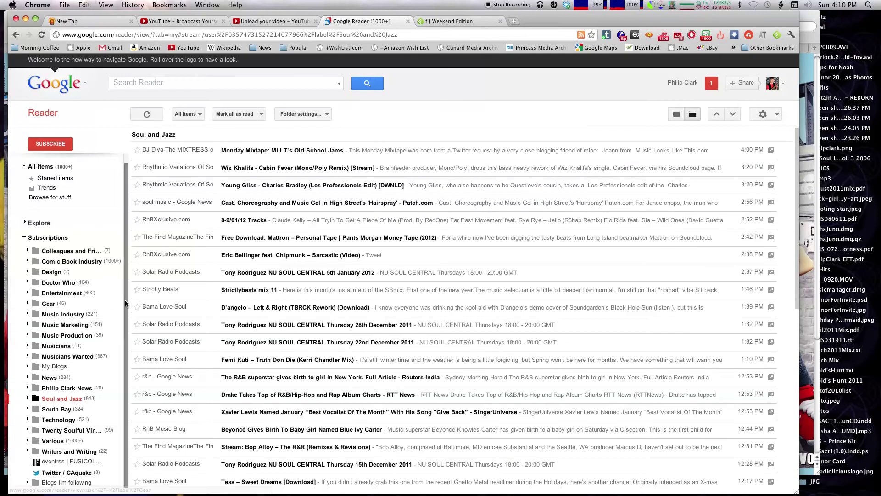
pyautogui.click(27, 313)
pyautogui.click(27, 313)
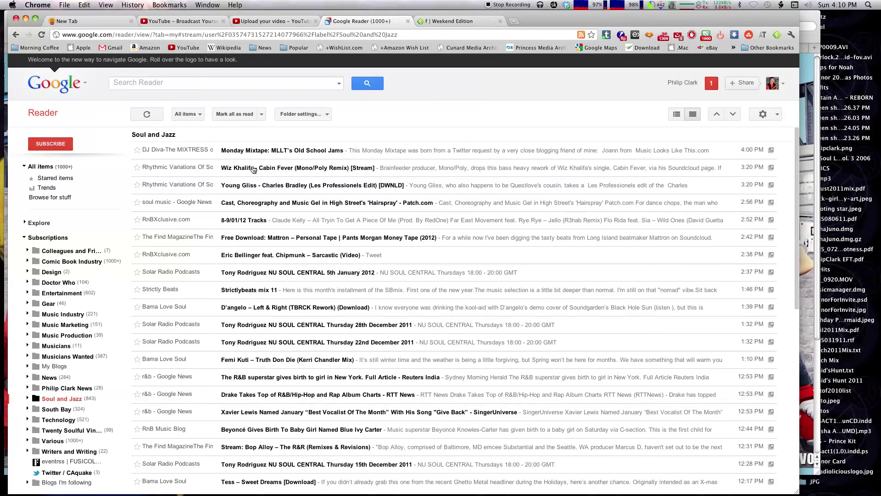
# Step: Limit the Google Reader search scope to the Soul and Jazz folder
pyautogui.click(187, 85)
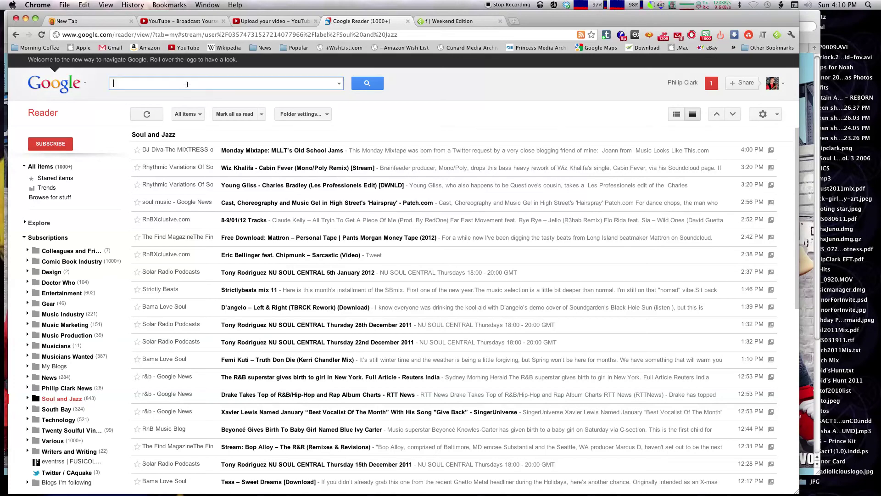
pyautogui.click(339, 86)
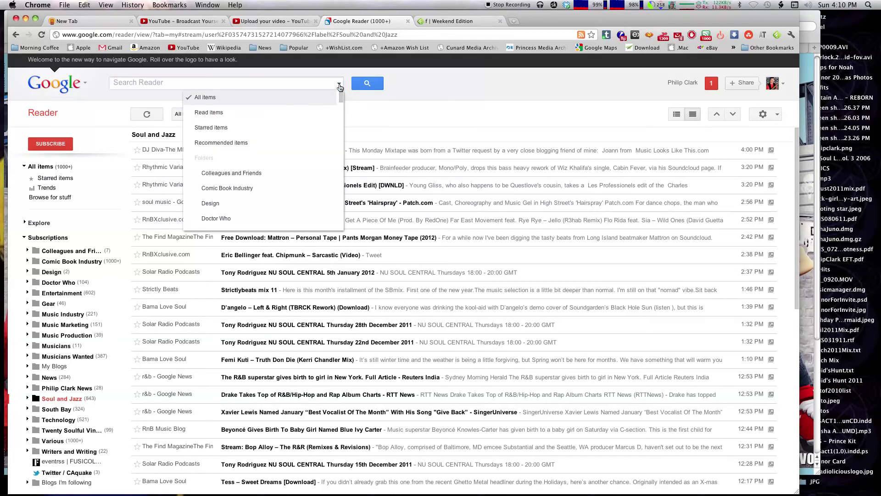
pyautogui.moveTo(341, 95); pyautogui.dragTo(315, 124)
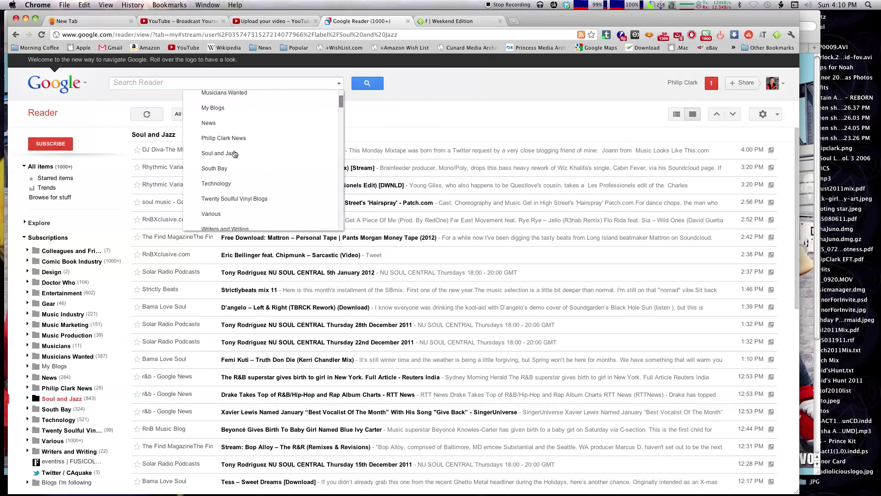
pyautogui.click(207, 156)
pyautogui.click(339, 85)
pyautogui.click(384, 121)
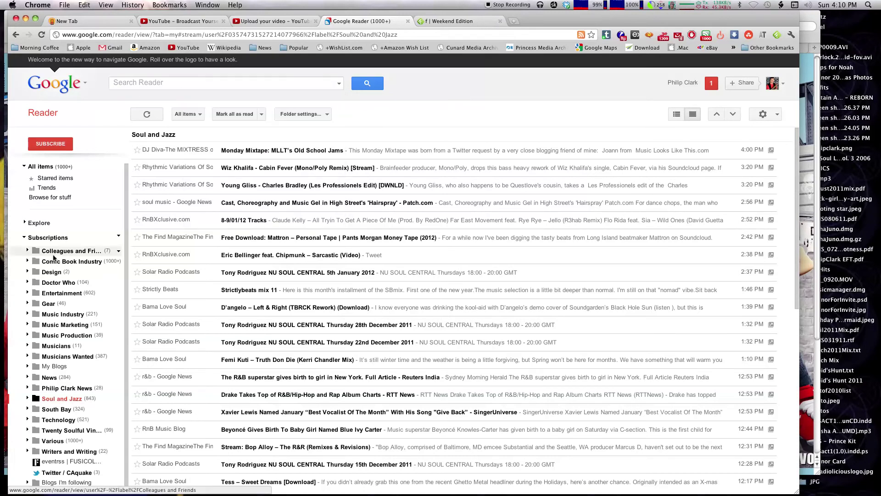
# Step: Display all items and search the collected feeds in Google Reader for "download free"
pyautogui.click(58, 166)
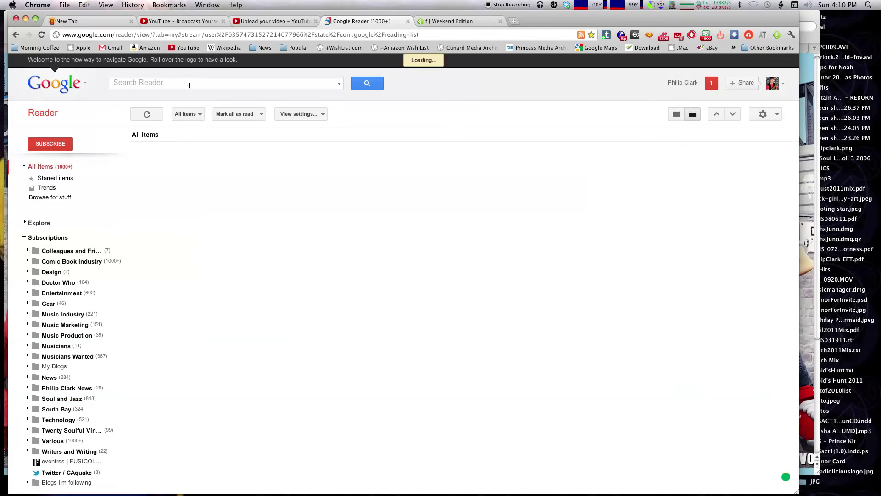
pyautogui.click(189, 83)
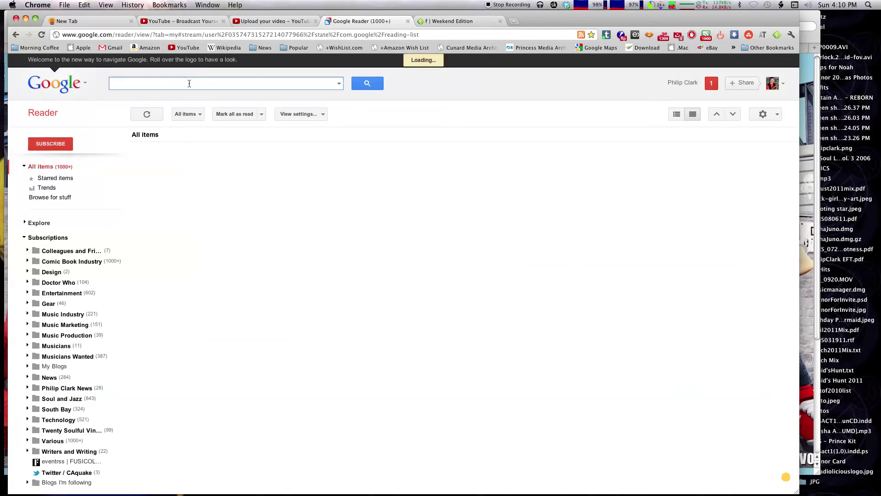
pyautogui.write('download free')
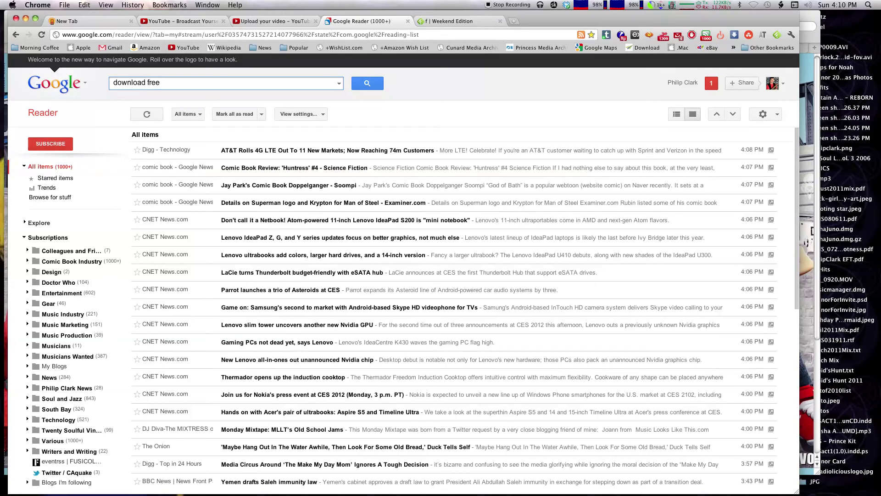
pyautogui.press('Return')
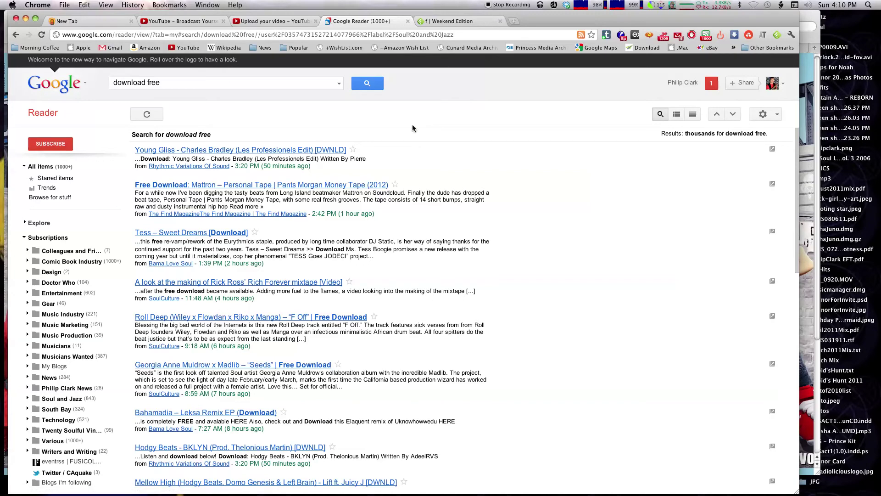
# Step: Switch to Feedly and examine the home page's category sections from Soul And Jazz down to South Bay, ending back at the beginning
pyautogui.click(455, 21)
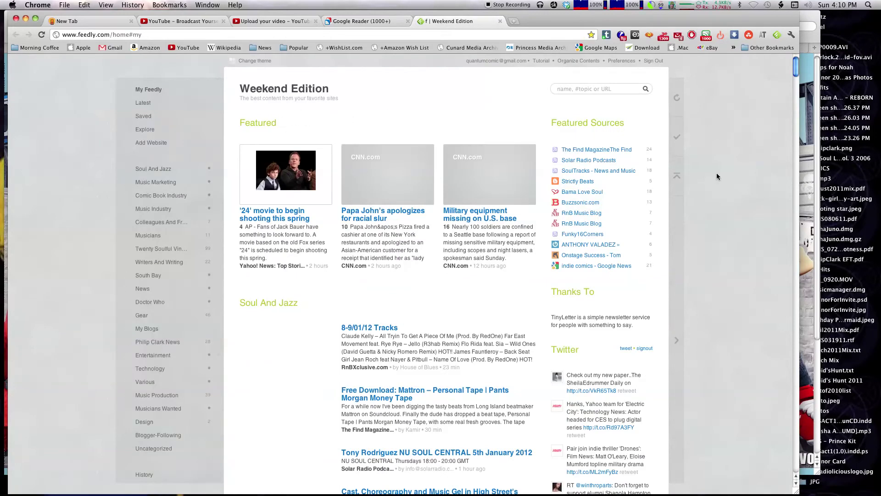
pyautogui.scroll(-10, 716, 174)
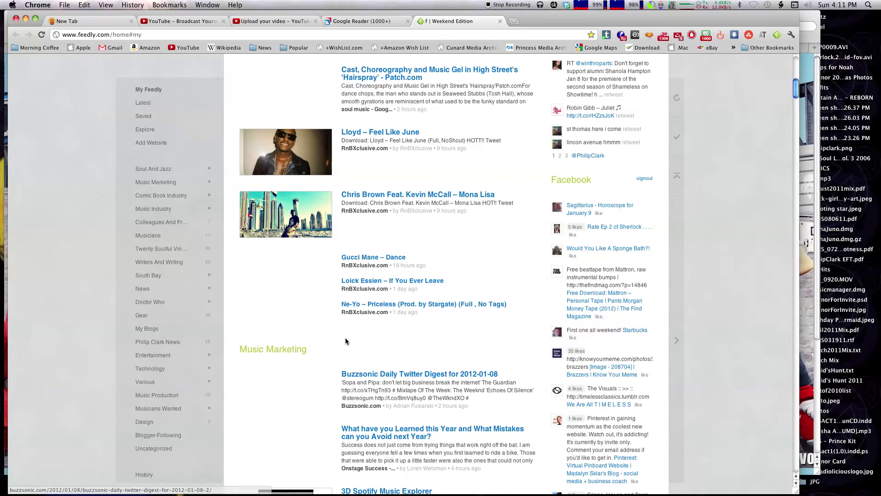
pyautogui.scroll(-10, 346, 340)
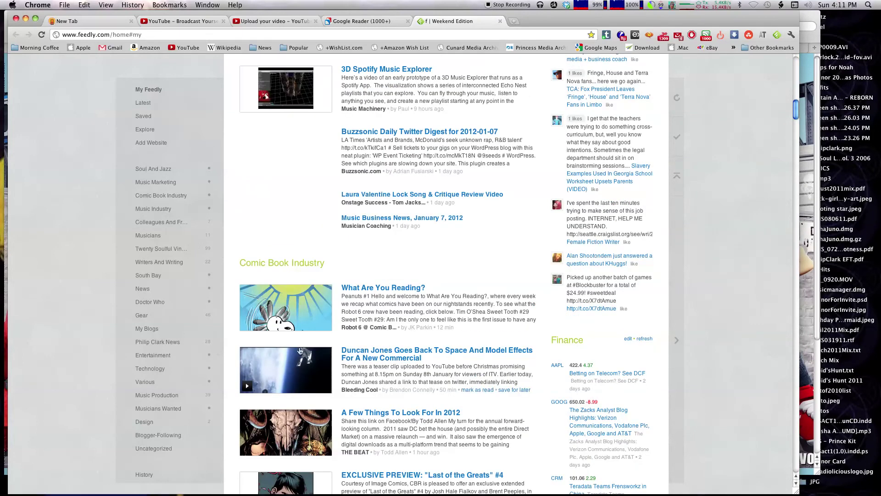
pyautogui.scroll(-10, 282, 362)
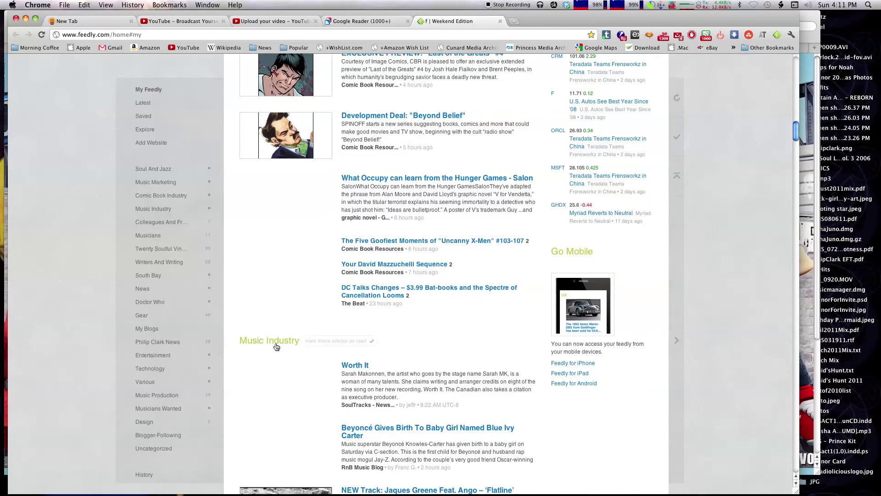
pyautogui.scroll(10, 301, 301)
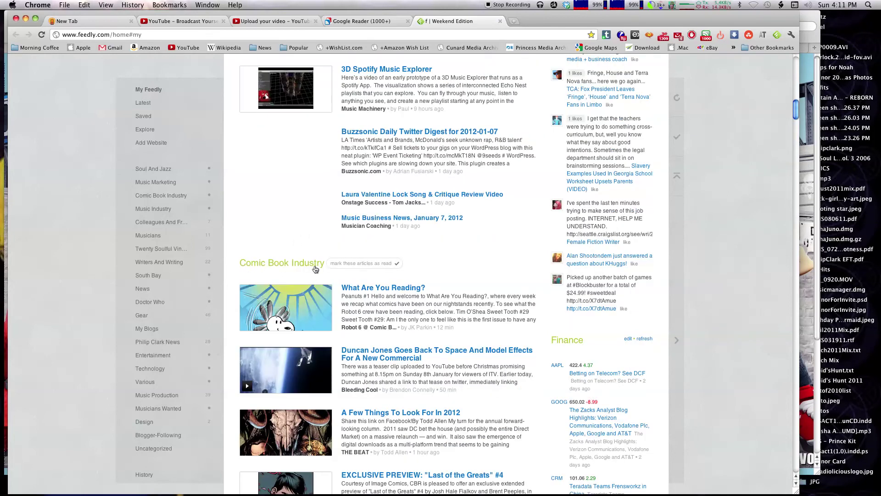
pyautogui.scroll(-10, 307, 303)
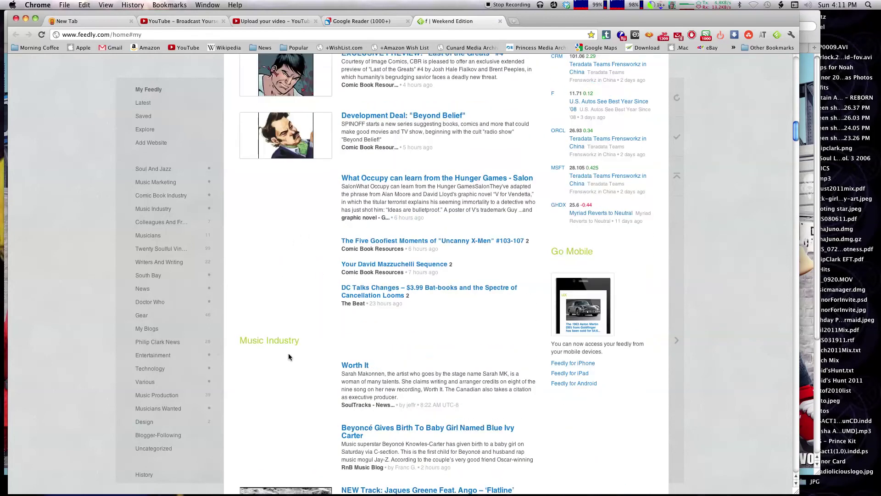
pyautogui.scroll(-10, 287, 352)
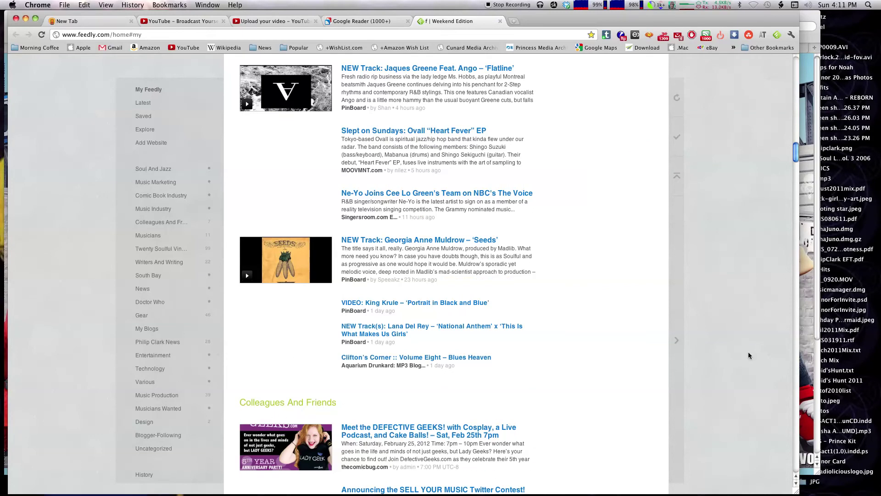
pyautogui.moveTo(795, 161); pyautogui.dragTo(795, 169)
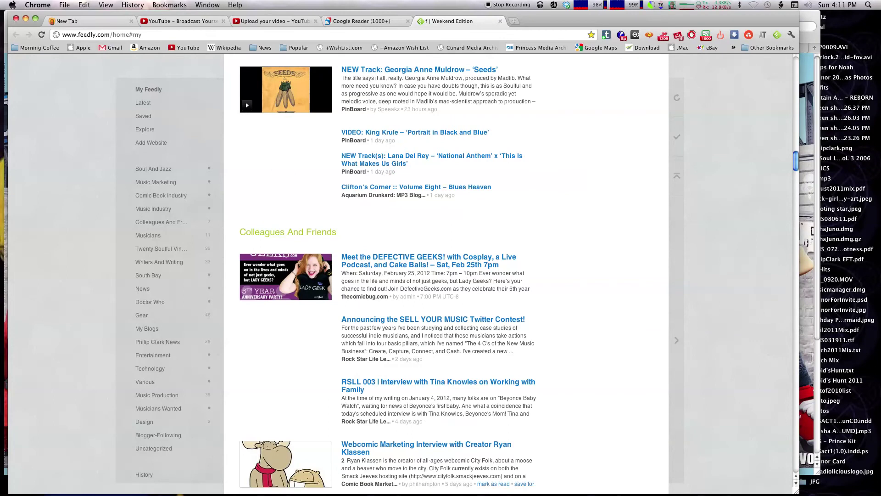
pyautogui.scroll(-10, 275, 321)
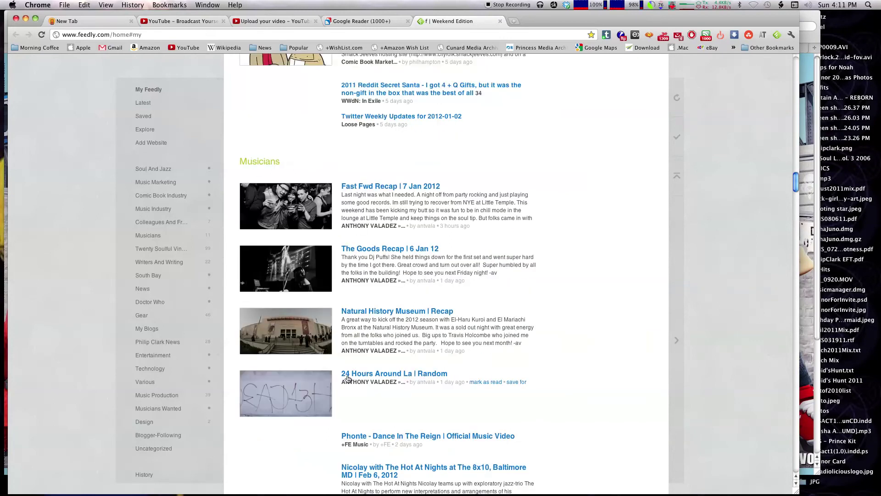
pyautogui.scroll(-10, 353, 386)
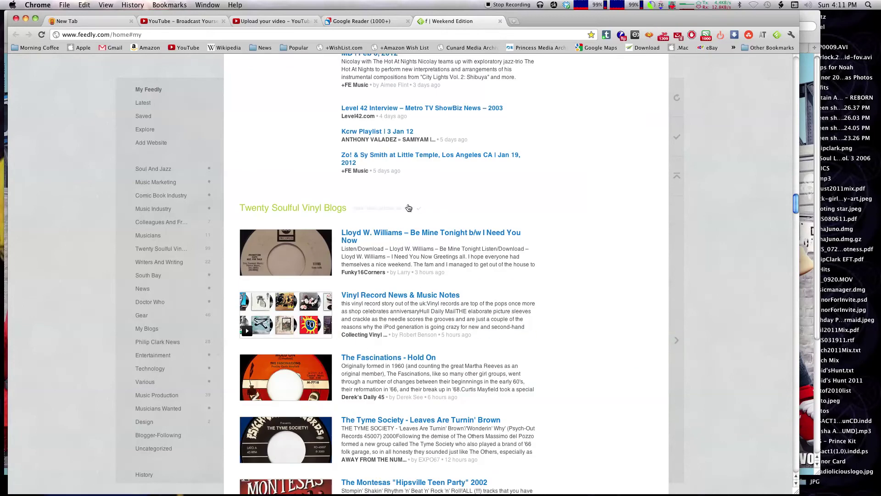
pyautogui.scroll(-10, 333, 333)
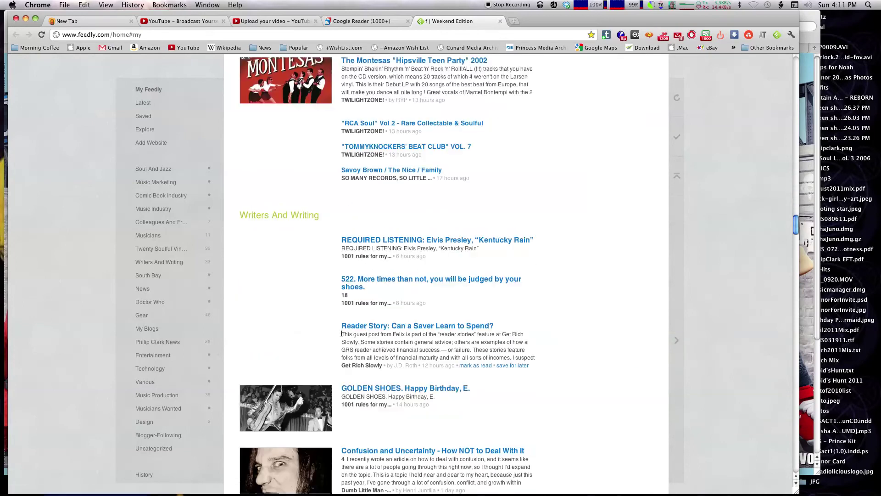
pyautogui.scroll(-10, 341, 409)
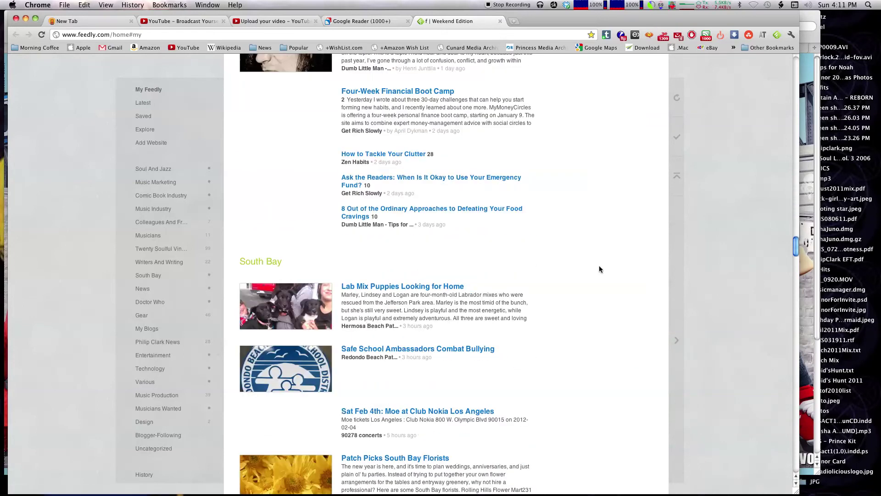
pyautogui.press('Home')
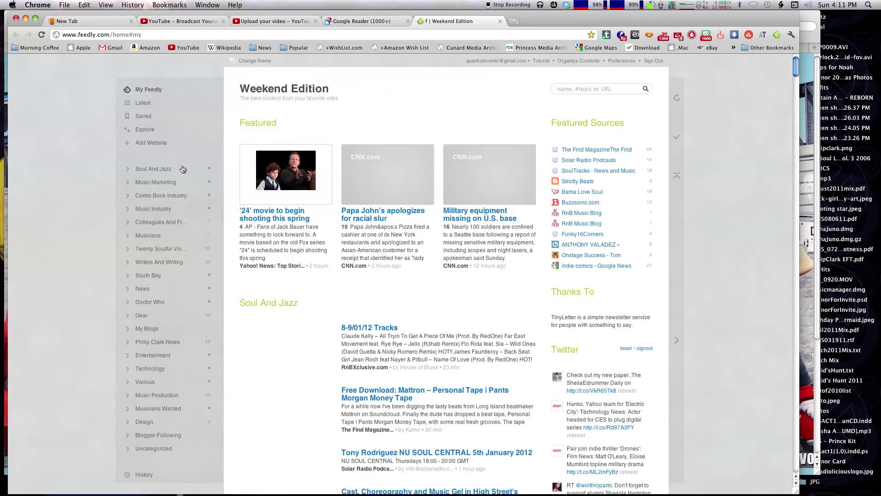
# Step: Open the Soul And Jazz category in Feedly and look through its articles and media galleries
pyautogui.click(159, 170)
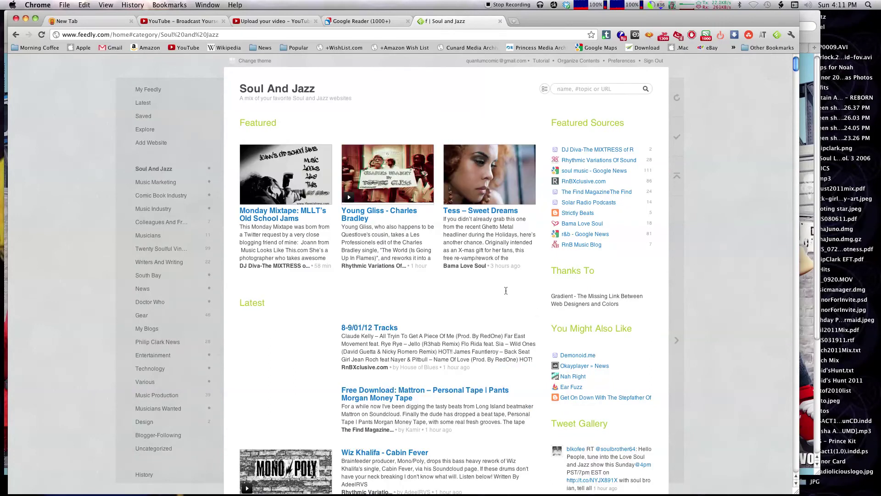
pyautogui.scroll(-10, 533, 310)
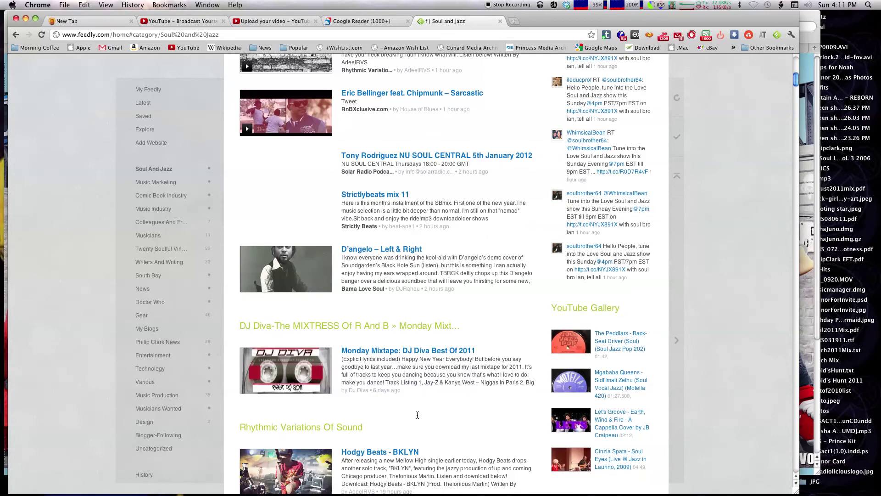
pyautogui.scroll(-10, 417, 414)
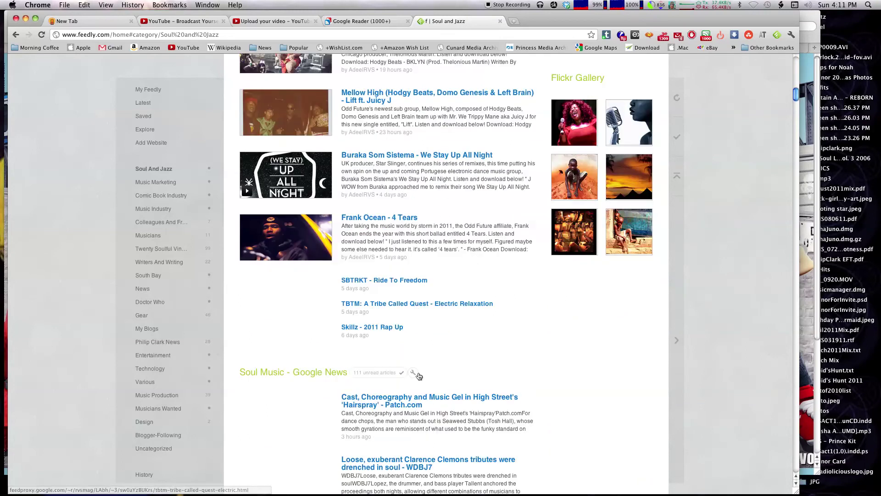
pyautogui.scroll(-10, 417, 373)
pyautogui.scroll(20, 418, 373)
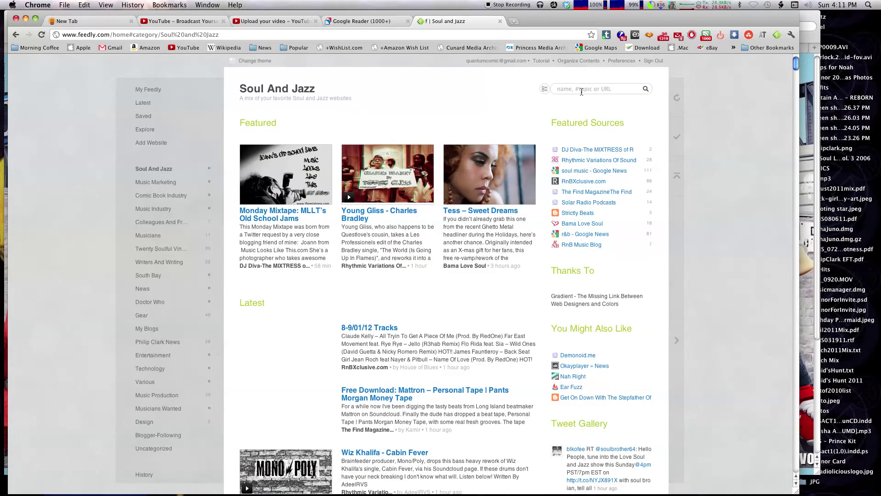
# Step: Return to My Feedly and search for "download free soul music"
pyautogui.click(152, 91)
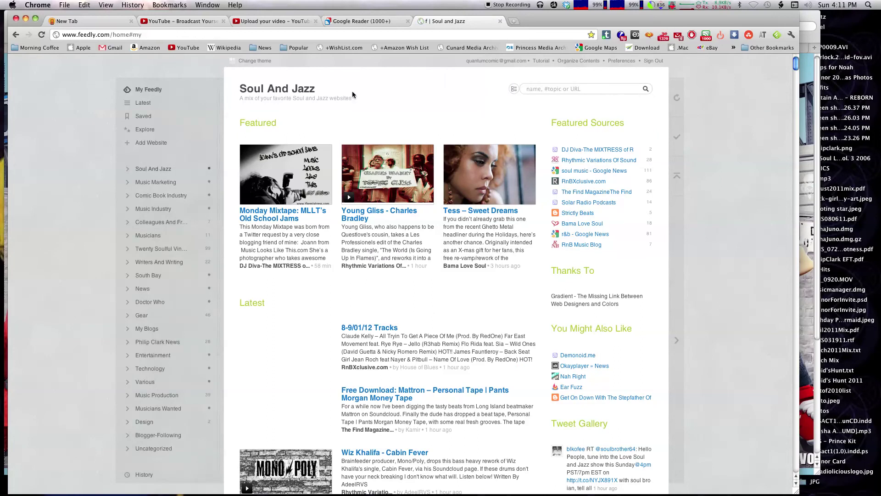
pyautogui.click(573, 88)
pyautogui.write('download free soul music')
pyautogui.press('Return')
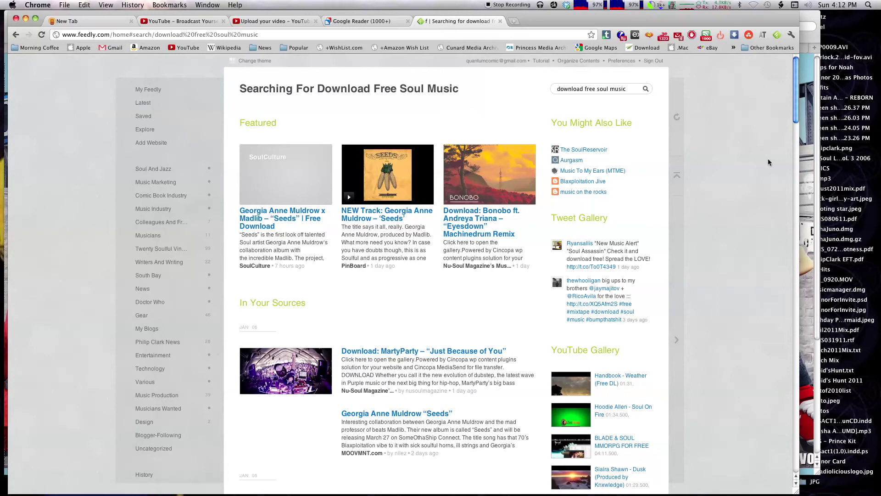
# Step: Glance back at the Google Reader results, switch to iTunes and search the iTunes Store for the quoted phrase "soul music"
pyautogui.click(389, 23)
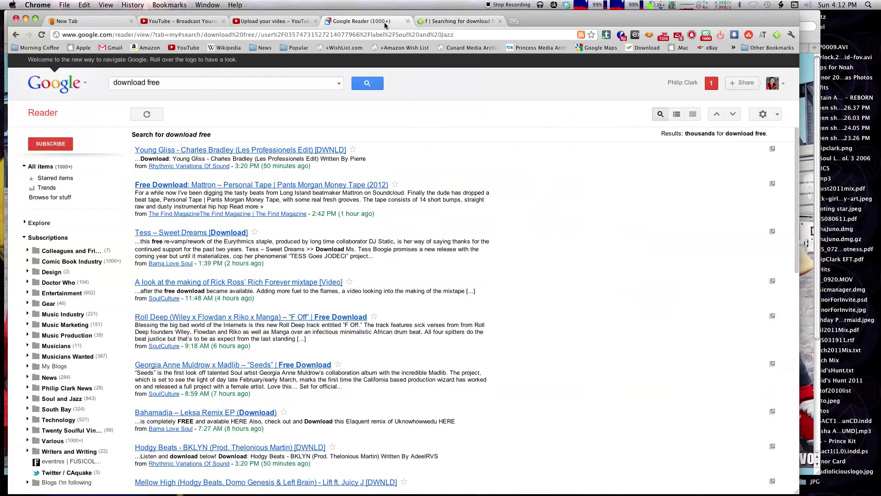
pyautogui.click(451, 23)
pyautogui.click(374, 27)
pyautogui.moveTo(0, 61); pyautogui.dragTo(200, 27)
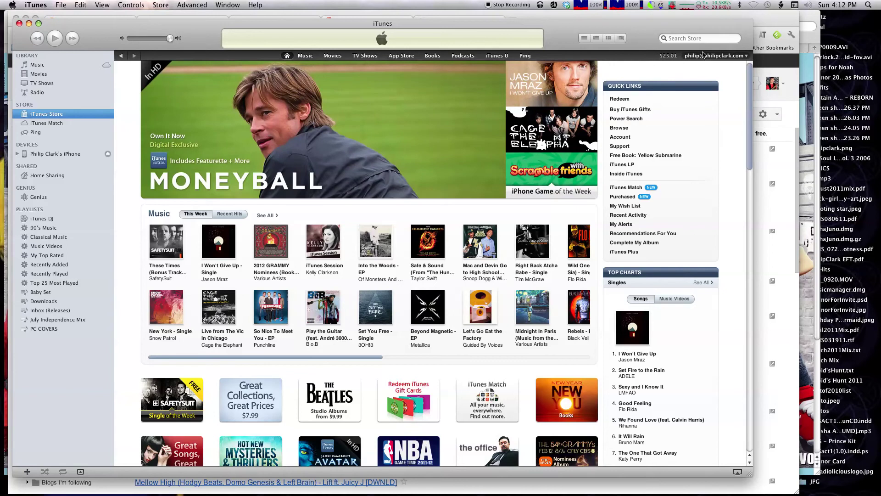
pyautogui.click(688, 39)
pyautogui.write('"soul musi')
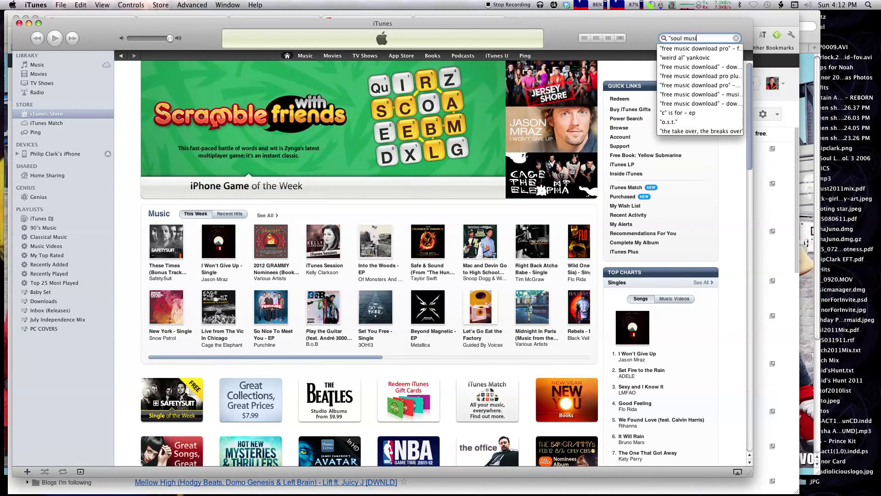
pyautogui.write('c"')
pyautogui.press('Return')
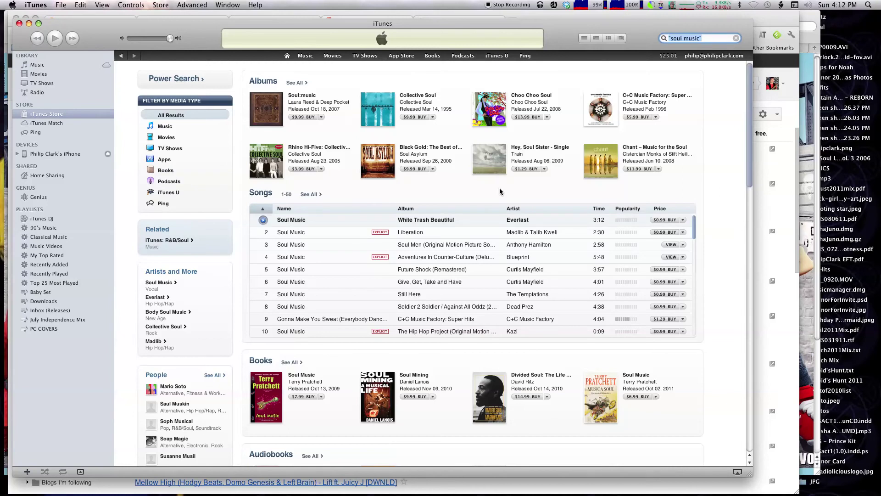
# Step: Display all podcasts among the iTunes Store results for "soul music"
pyautogui.click(368, 139)
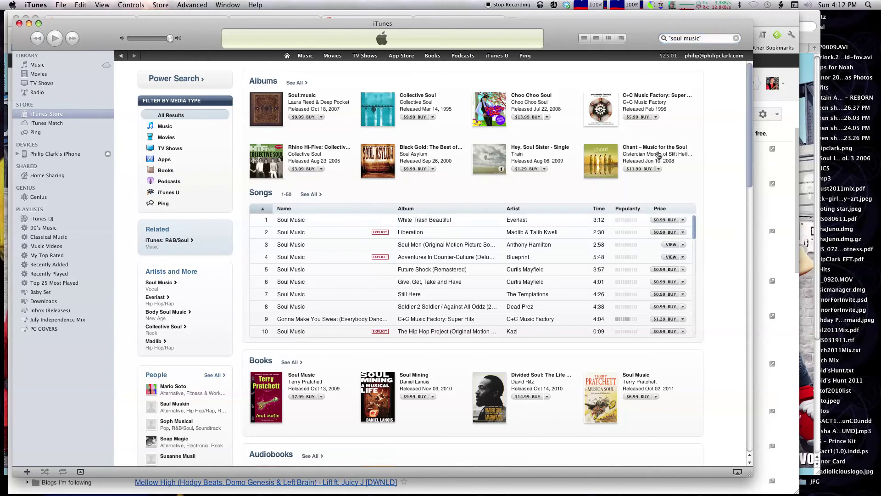
pyautogui.moveTo(748, 139); pyautogui.dragTo(714, 284)
pyautogui.click(305, 237)
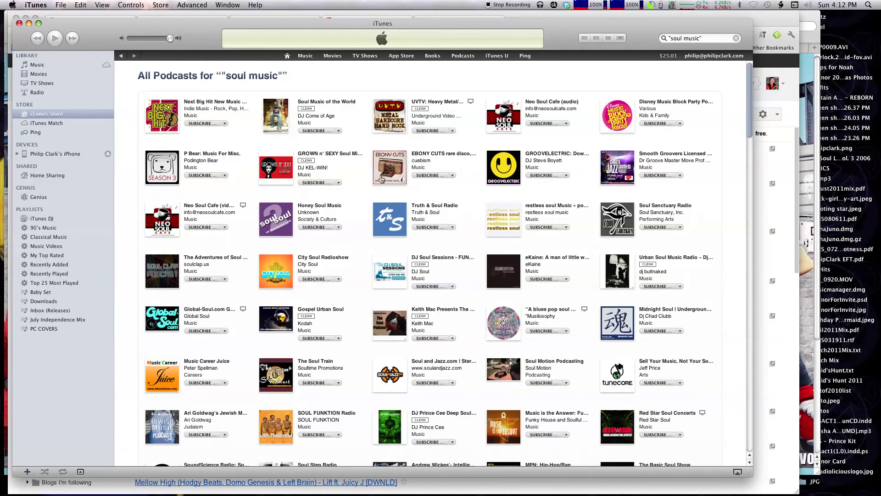
# Step: Open the Soul Music of the World podcast and subscribe to it, turning on the option not to be asked about subscribing again
pyautogui.click(344, 104)
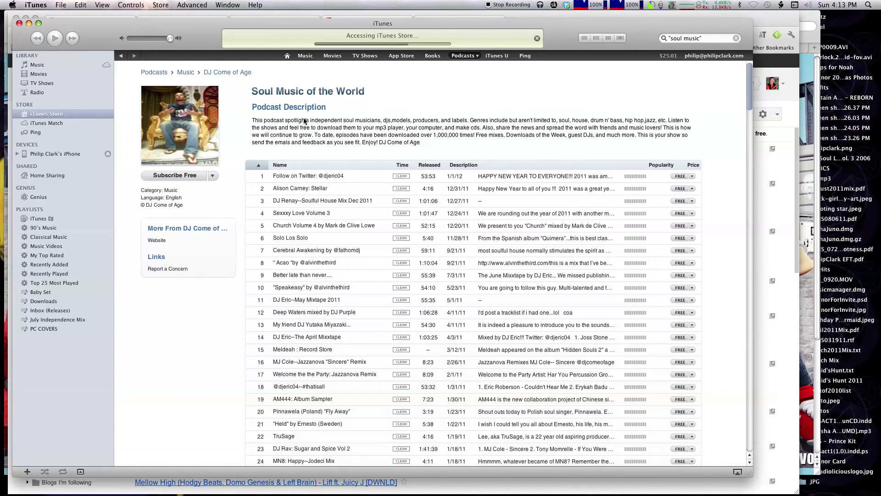
pyautogui.click(189, 176)
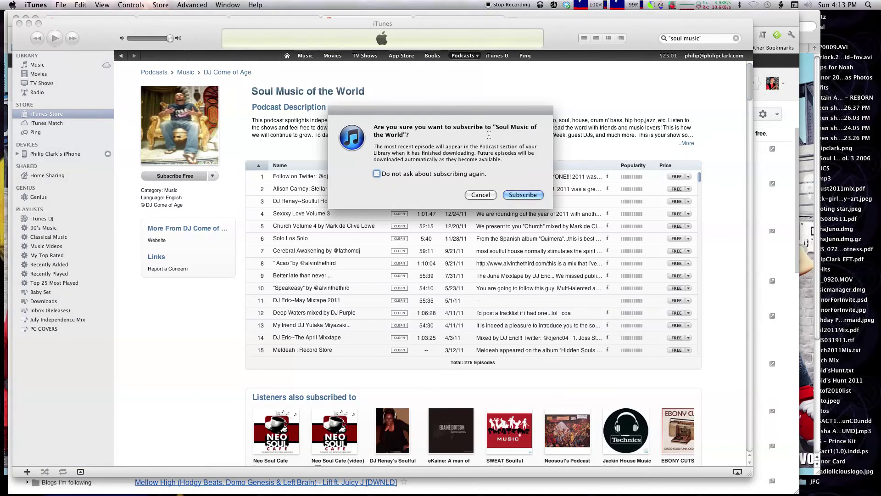
pyautogui.click(376, 174)
pyautogui.click(527, 194)
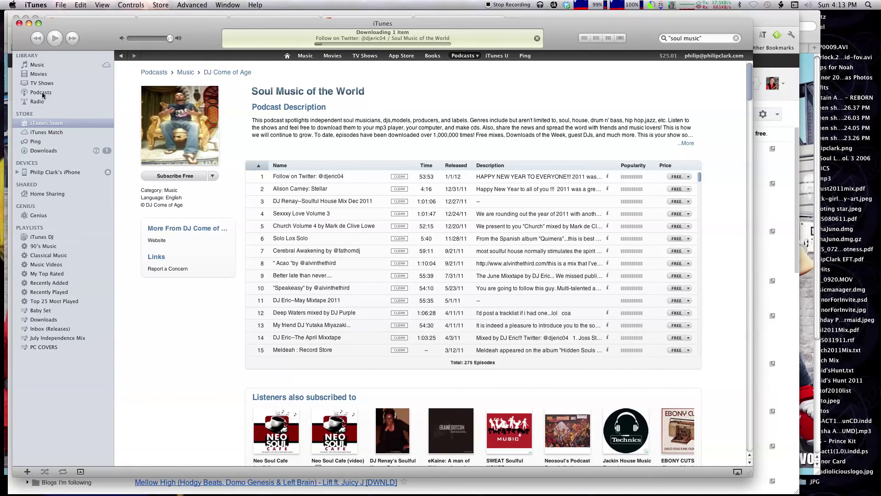
# Step: Show the podcast library as a list and expand Soul Music of the World to view its episodes
pyautogui.click(41, 92)
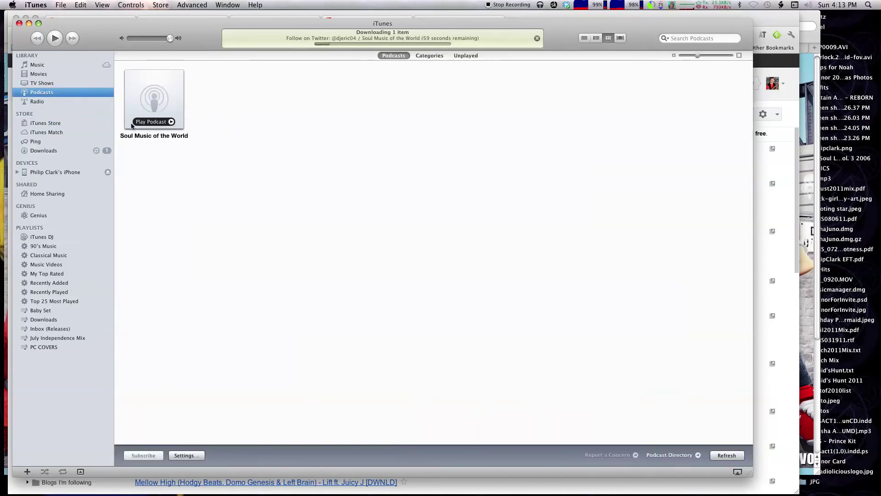
pyautogui.click(584, 38)
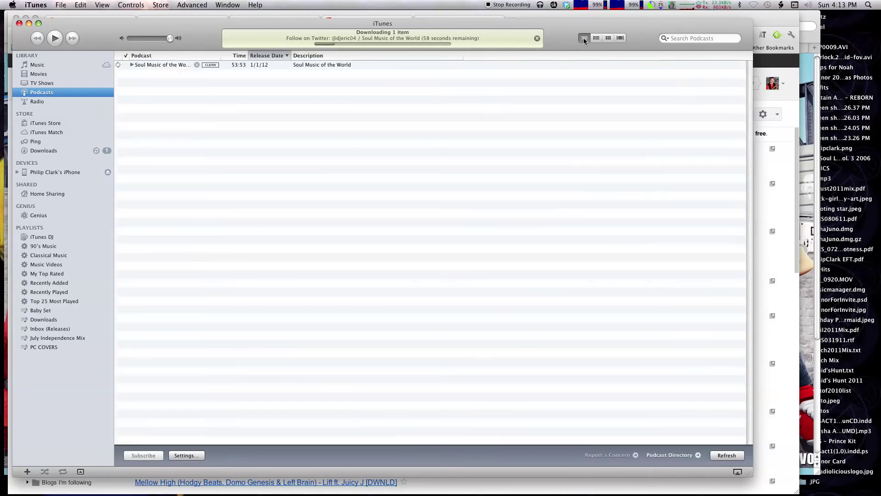
pyautogui.click(131, 65)
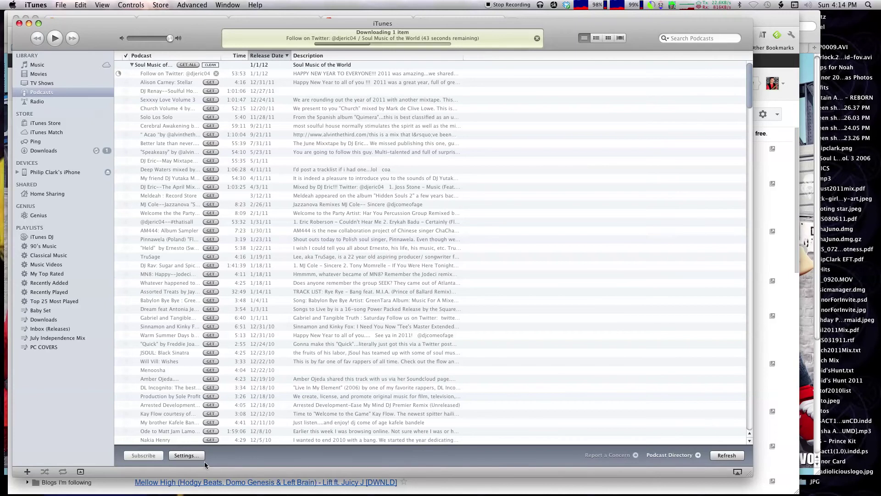
# Step: Review the podcast settings for checking, downloading and keeping episodes without changing them, and collapse the Soul Music of the World episode list
pyautogui.click(188, 455)
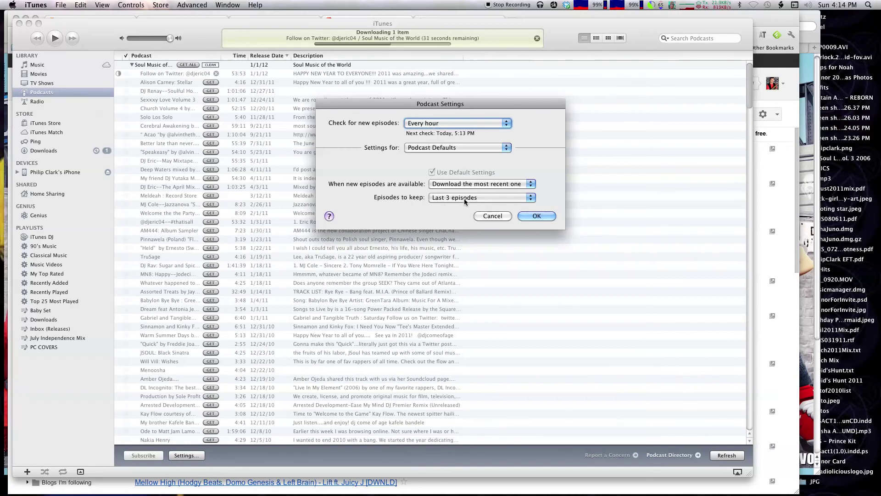
pyautogui.click(489, 216)
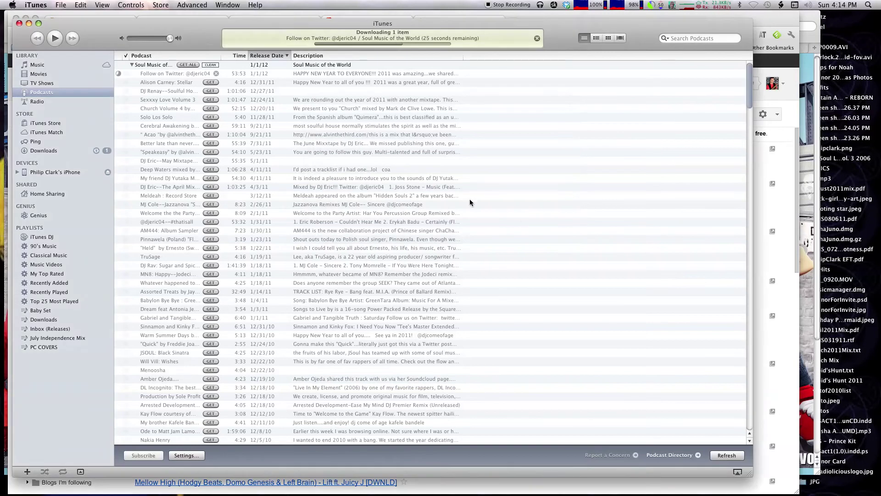
pyautogui.click(131, 64)
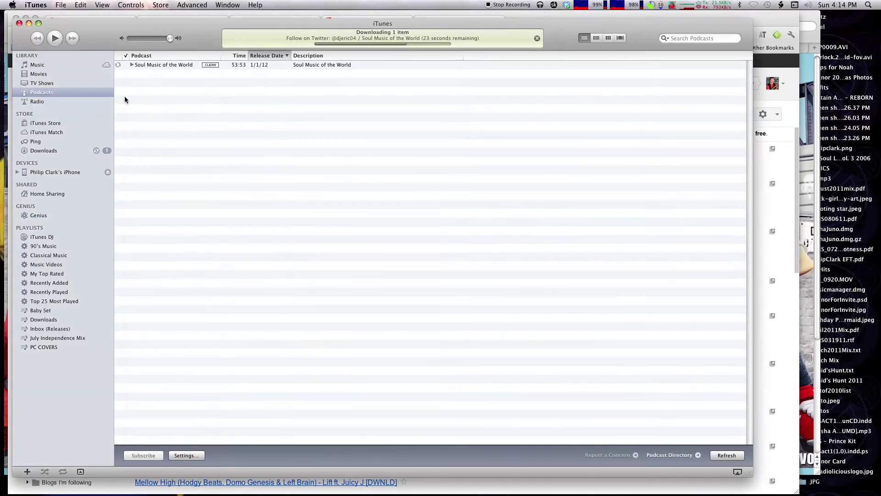
# Step: Return to the iTunes Store's "soul music" podcast results and subscribe to Keith Mac Presents The Soul Podcast
pyautogui.click(44, 123)
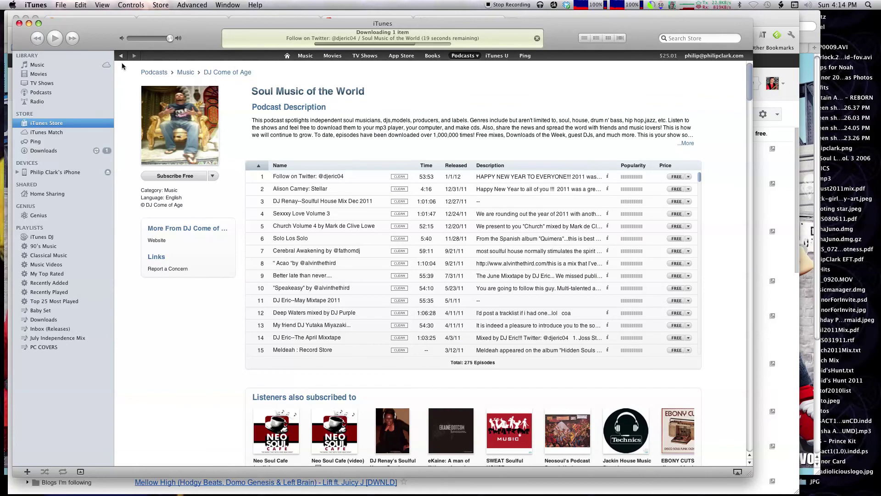
pyautogui.click(120, 56)
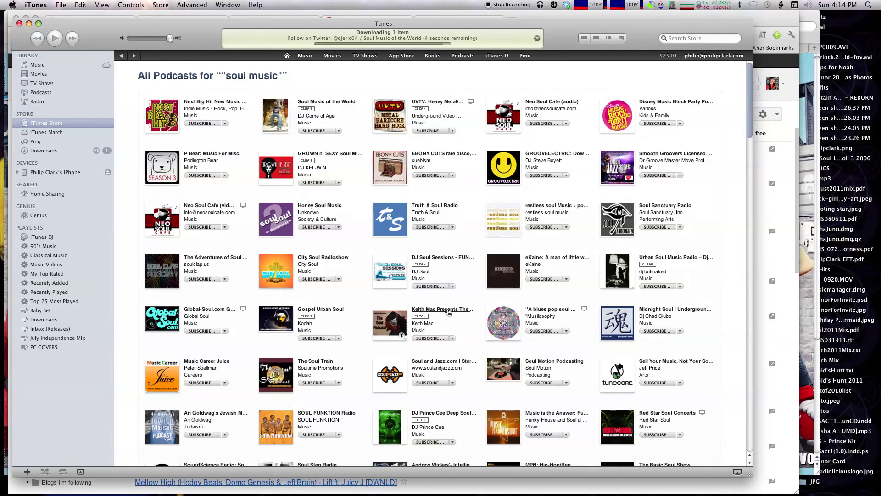
pyautogui.click(428, 339)
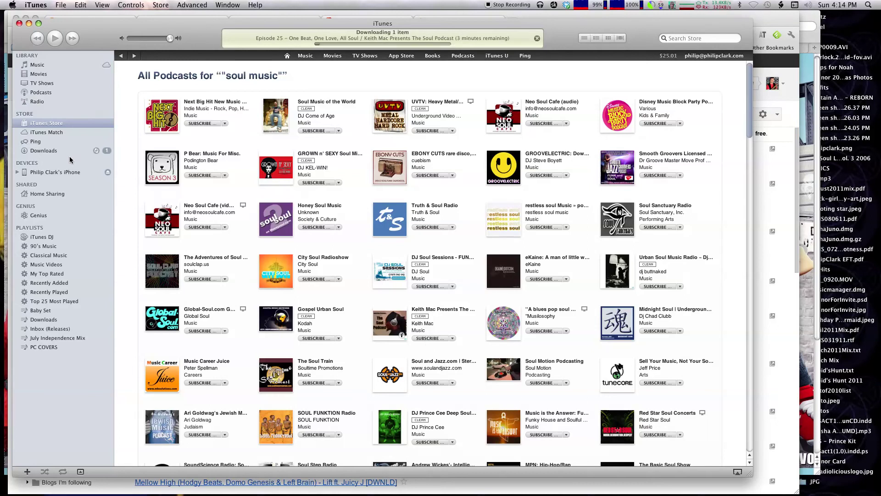
# Step: Check the episode list of Keith Mac Presents The Soul Podcast in the podcast library, and return to the iTunes Store
pyautogui.click(43, 94)
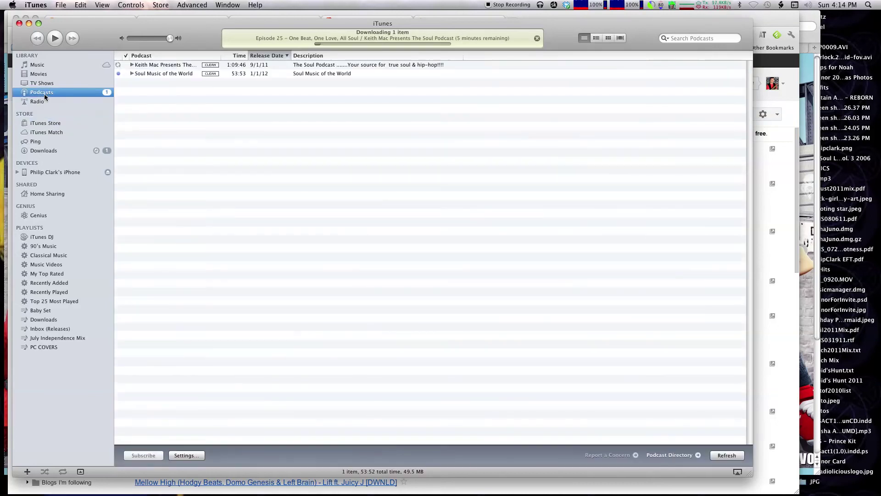
pyautogui.click(133, 65)
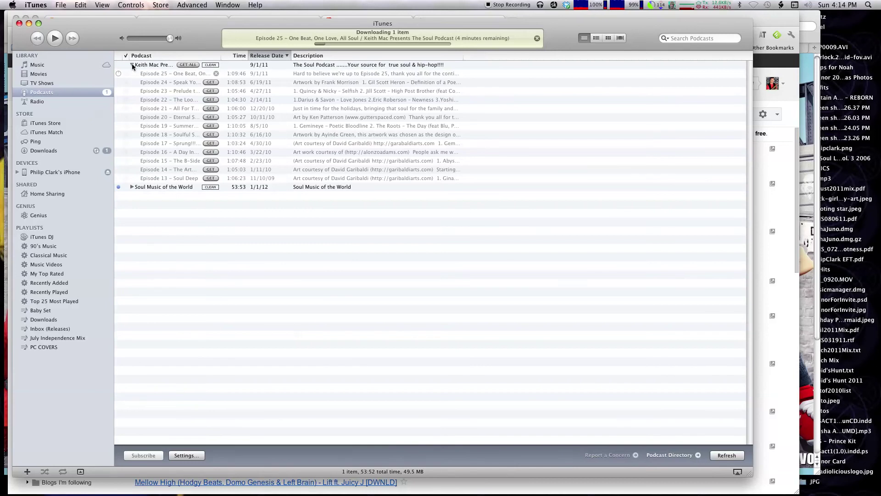
pyautogui.click(51, 124)
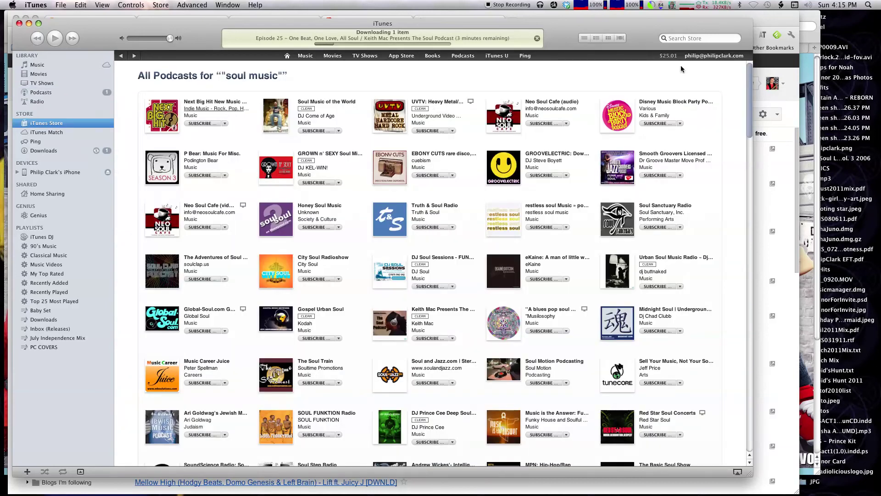
# Step: Switch to Safari, open the Podcasts archive on the BamaLoveSoul site and look through its posts
pyautogui.click(764, 21)
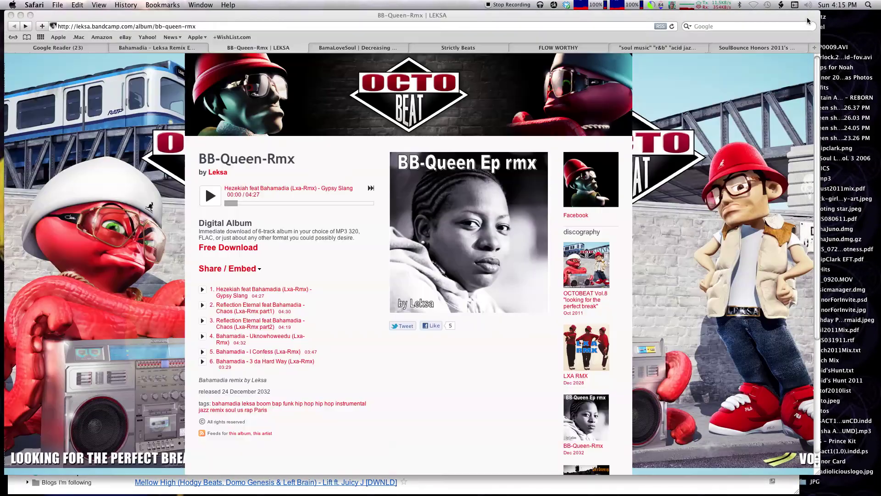
pyautogui.click(806, 23)
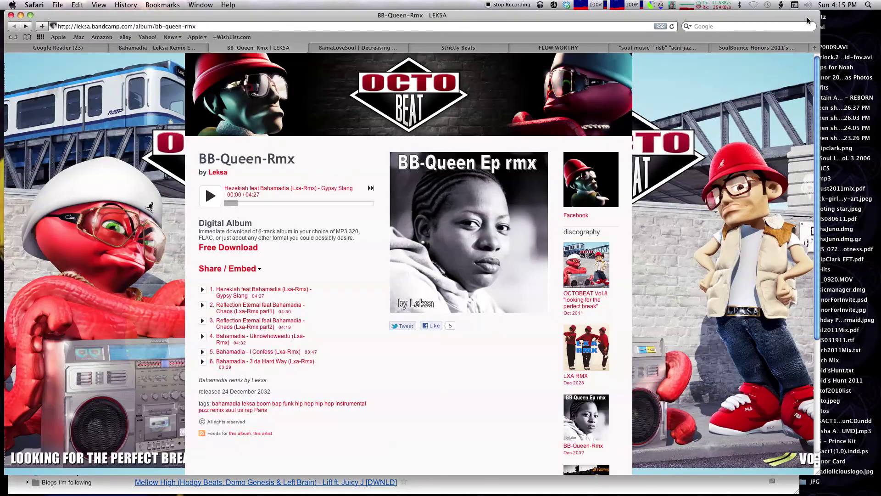
pyautogui.click(365, 49)
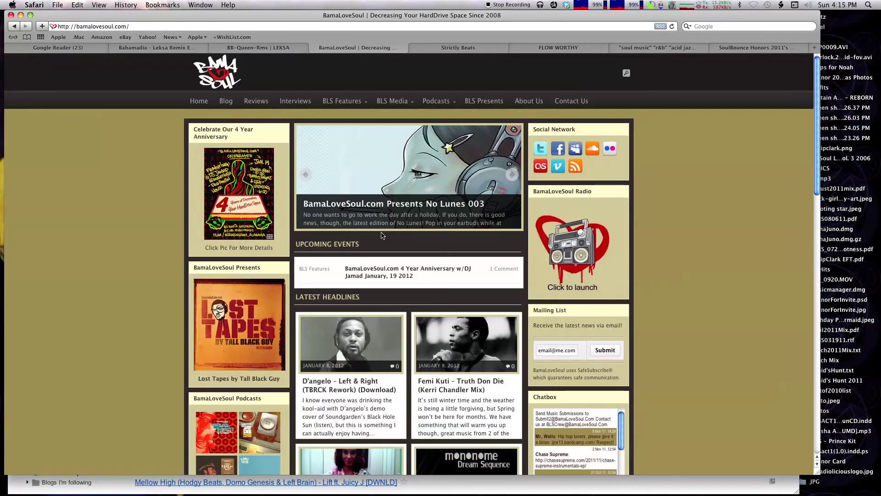
pyautogui.moveTo(449, 105)
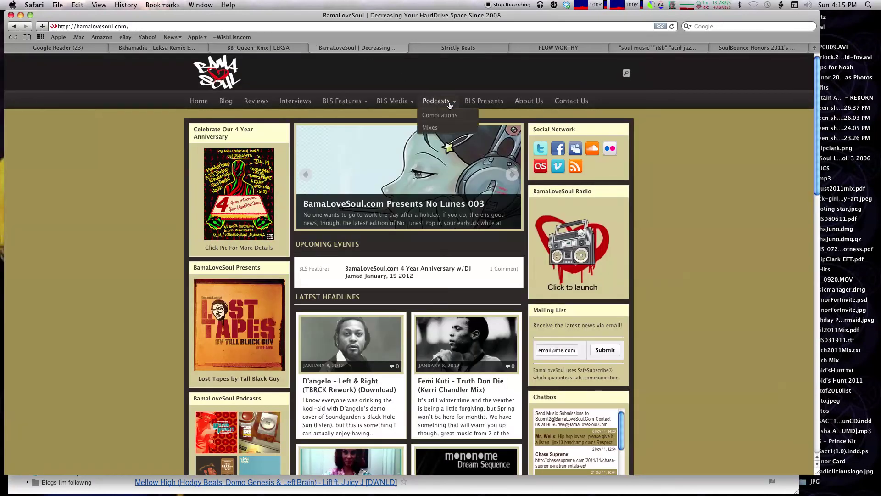
pyautogui.click(444, 105)
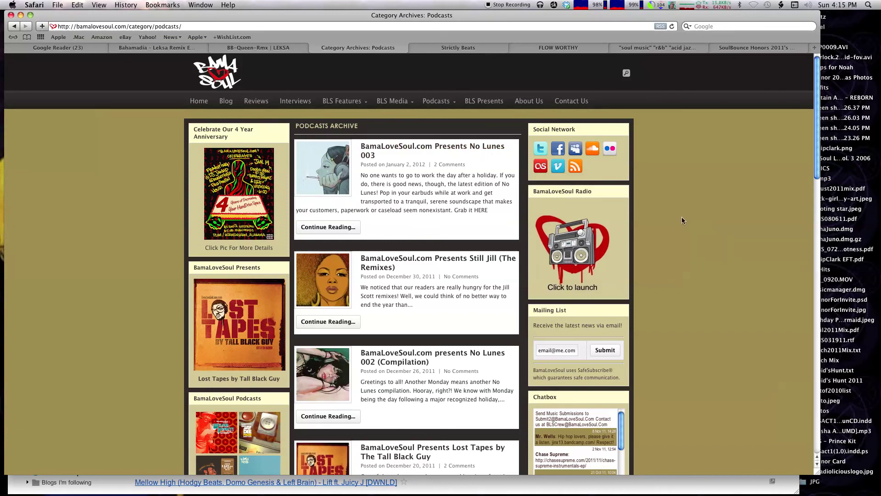
pyautogui.press('space')
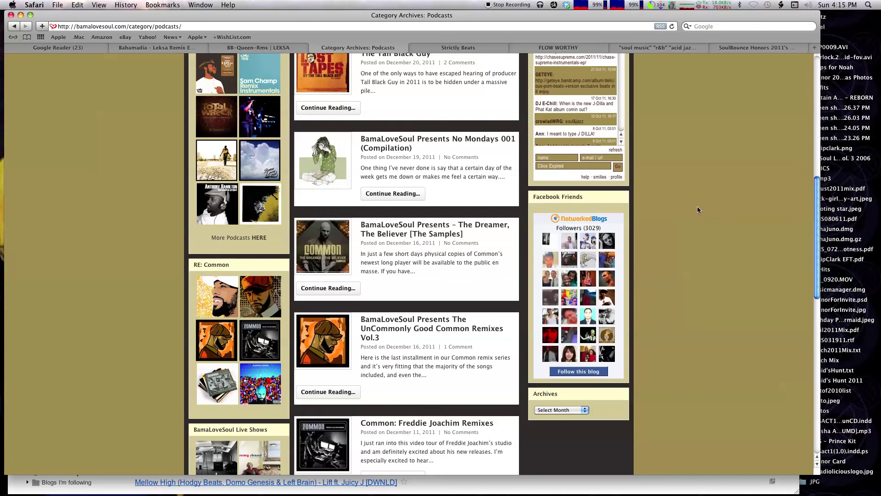
pyautogui.press('space')
pyautogui.press('space')
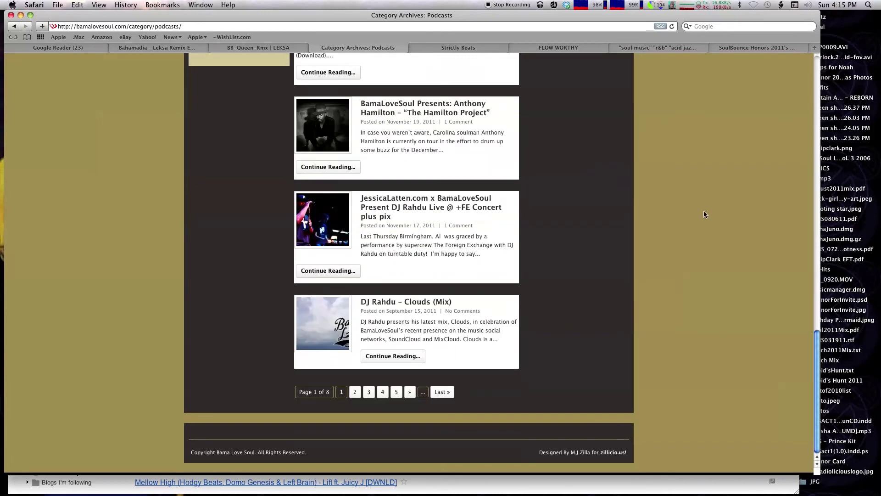
pyautogui.press('Home')
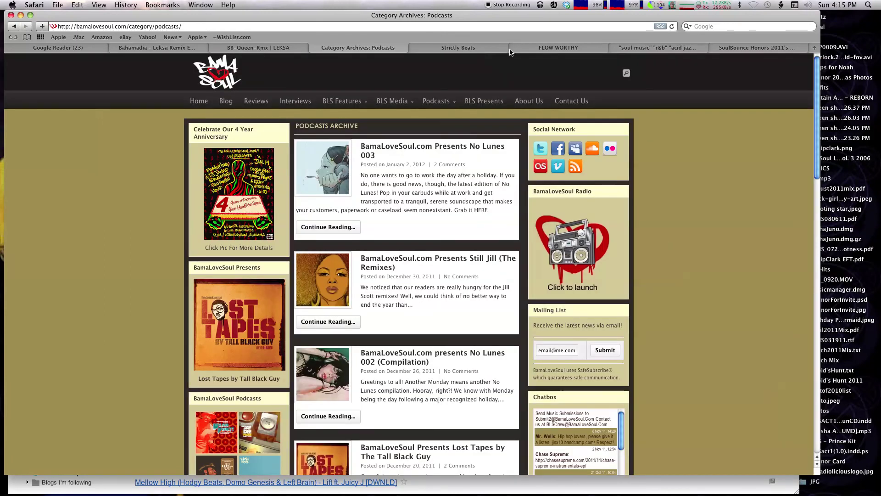
# Step: Open the Audio section of the SoulBounce site and look through its entries
pyautogui.click(750, 50)
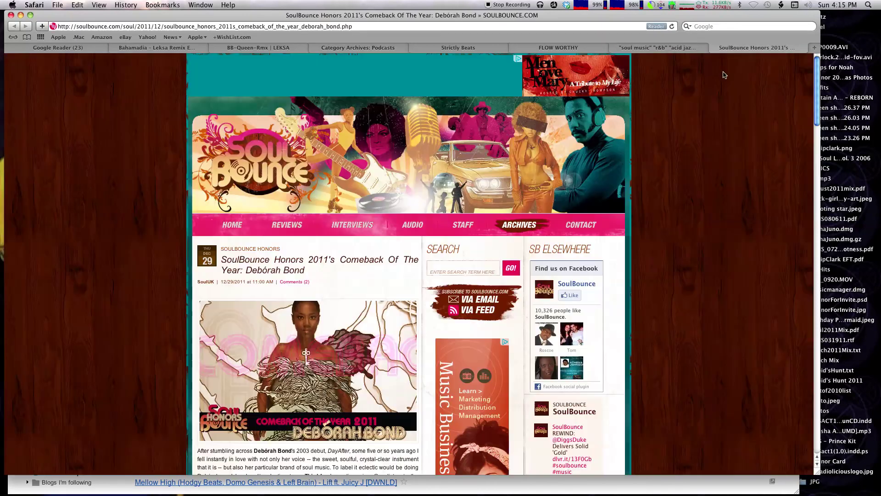
pyautogui.click(408, 230)
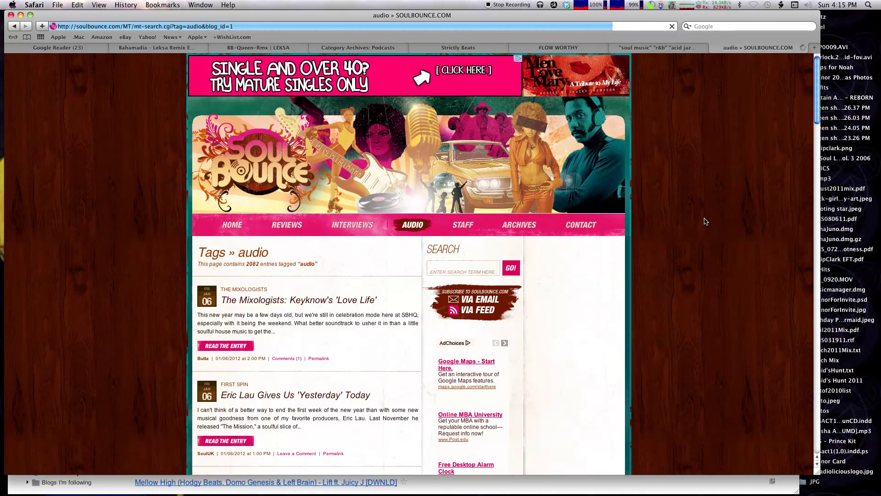
pyautogui.scroll(-15, 321, 289)
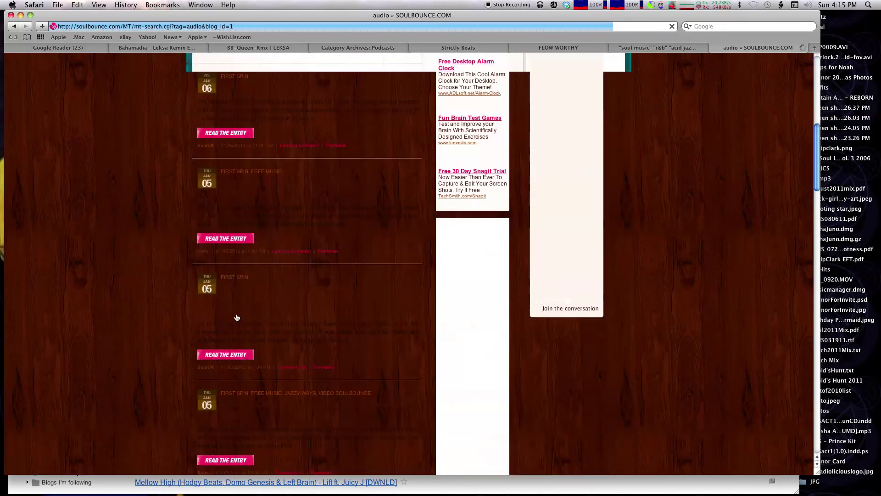
pyautogui.scroll(-15, 244, 324)
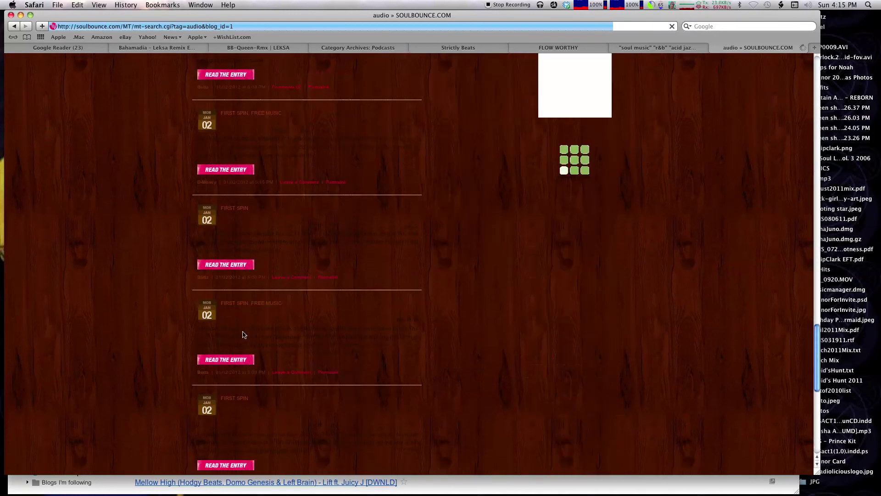
pyautogui.scroll(-10, 358, 257)
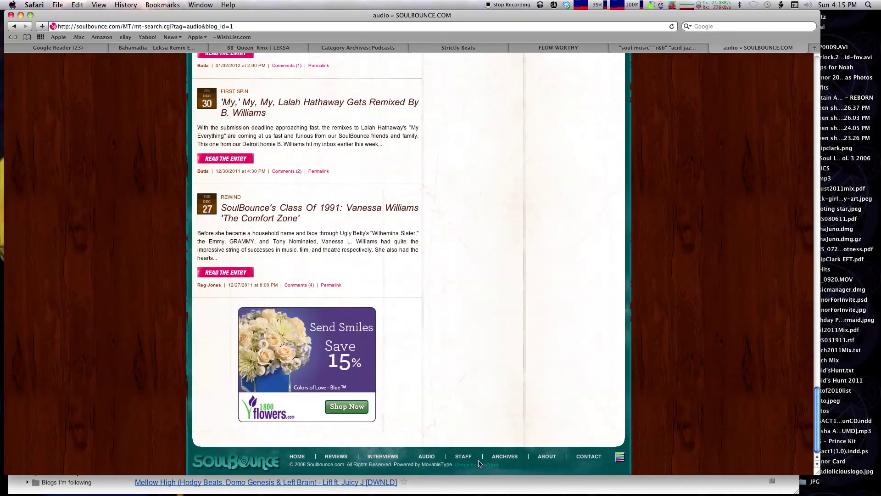
pyautogui.click(427, 457)
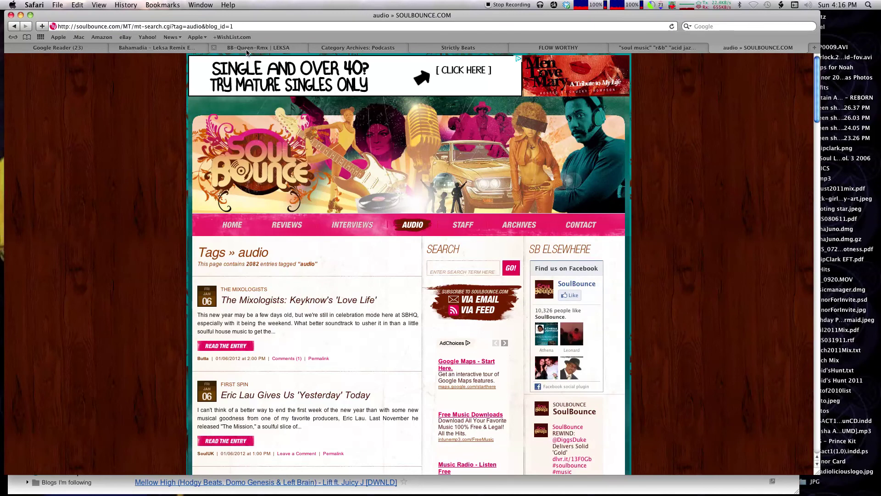
# Step: Return to the BamaLoveSoul podcasts archive, skim its posts and copy the page's web address
pyautogui.click(349, 48)
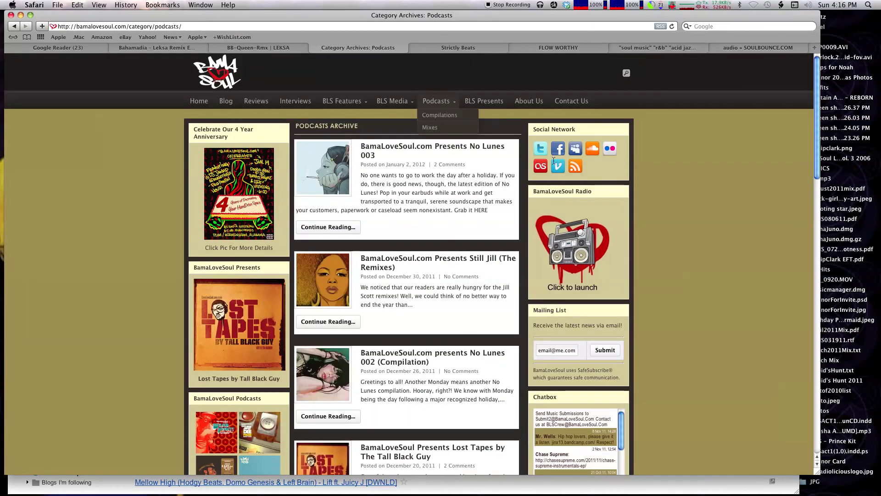
pyautogui.scroll(-9, 422, 244)
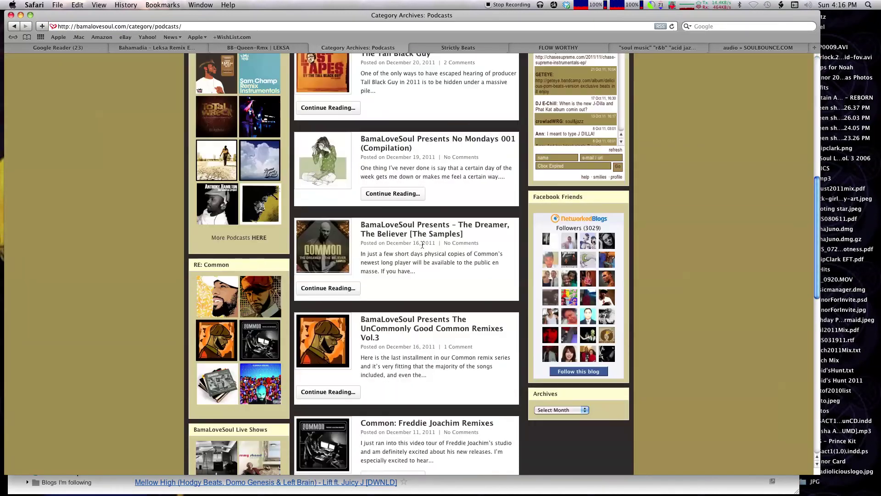
pyautogui.scroll(-15, 422, 245)
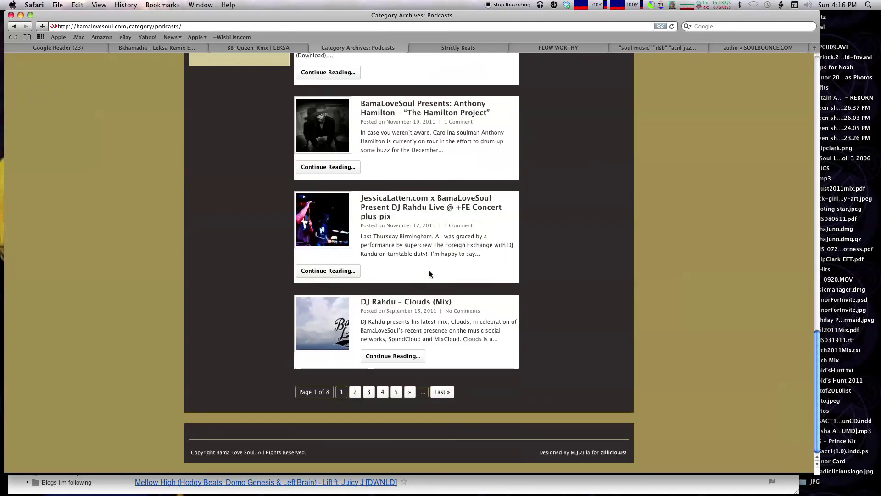
pyautogui.scroll(20, 434, 293)
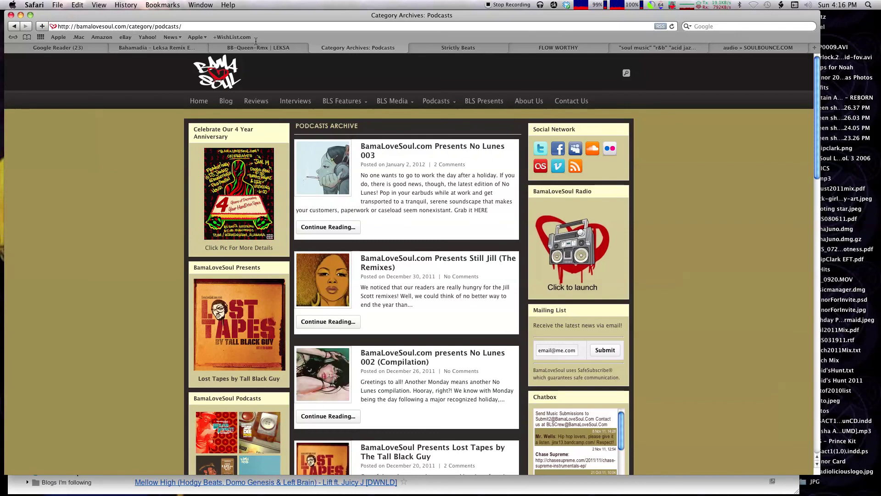
pyautogui.click(217, 26)
pyautogui.press('super+a')
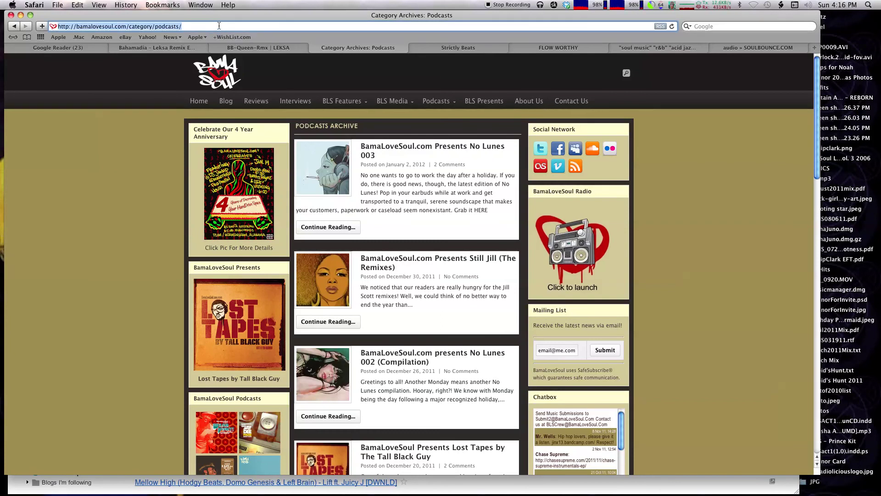
pyautogui.press('super+c')
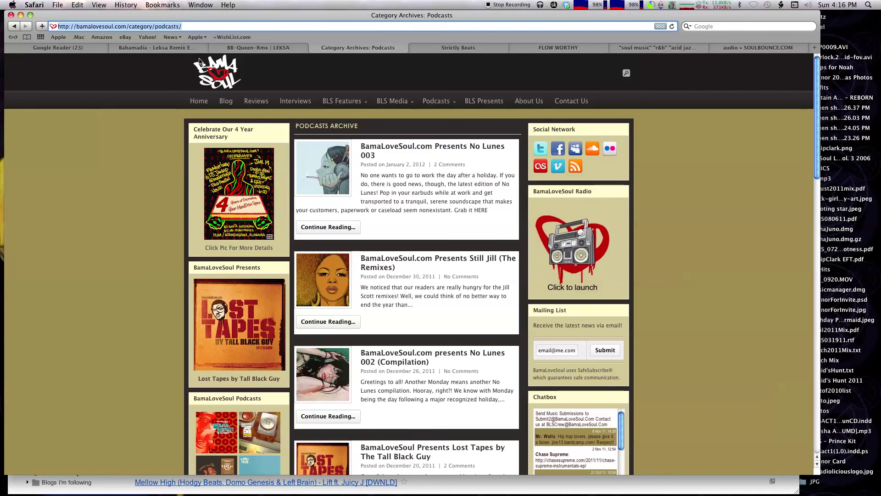
# Step: Switch to iTunes, subscribe to a podcast using the copied BamaLoveSoul podcasts address, and check its entry for episodes
pyautogui.moveTo(232, 490)
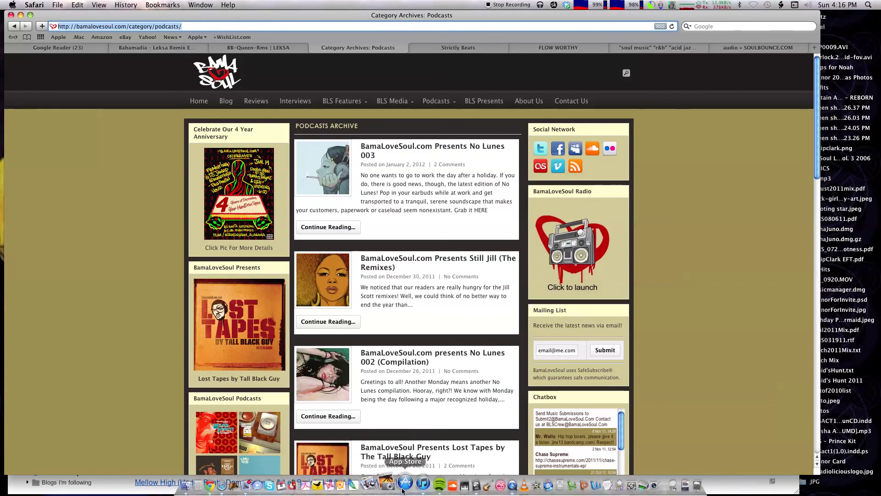
pyautogui.click(418, 485)
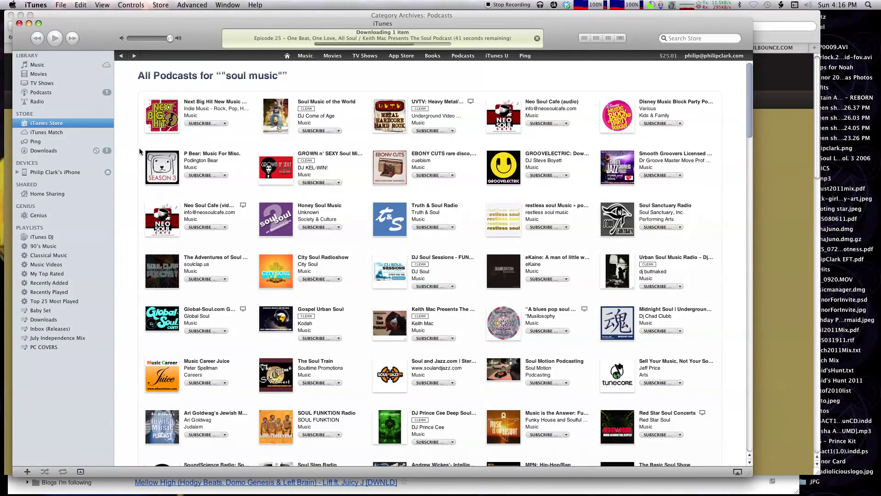
pyautogui.click(178, 5)
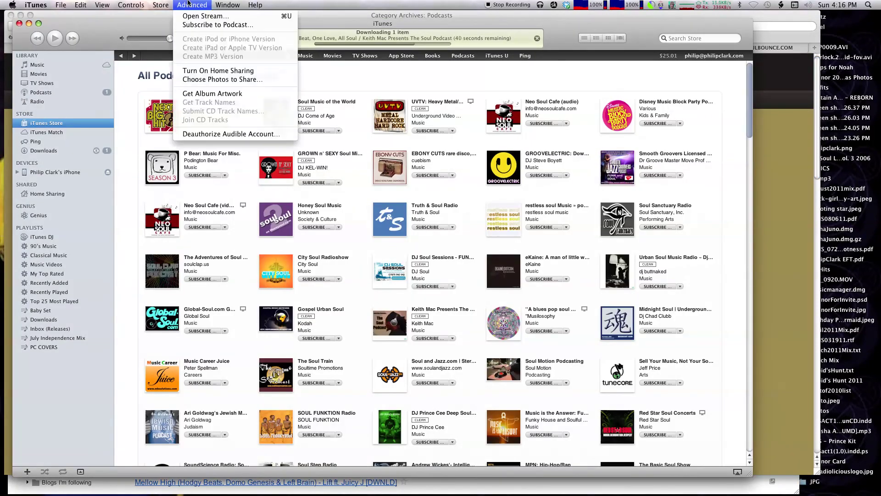
pyautogui.click(202, 26)
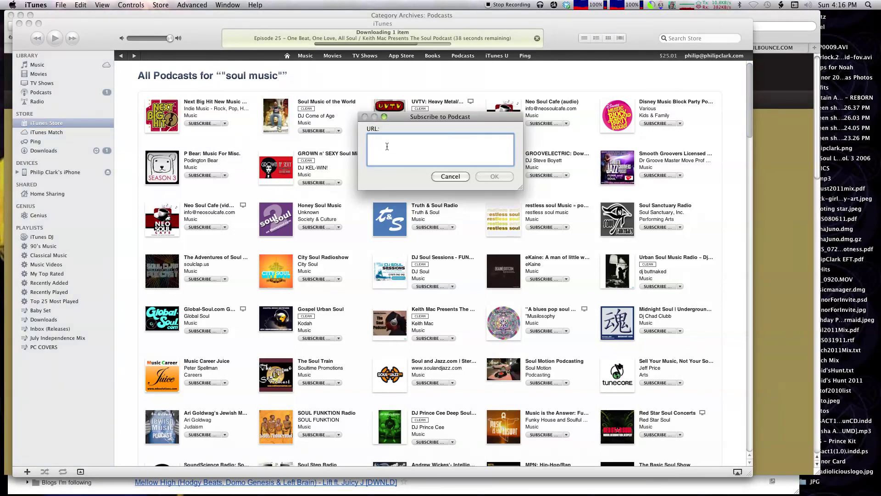
pyautogui.press('super+v')
pyautogui.click(488, 175)
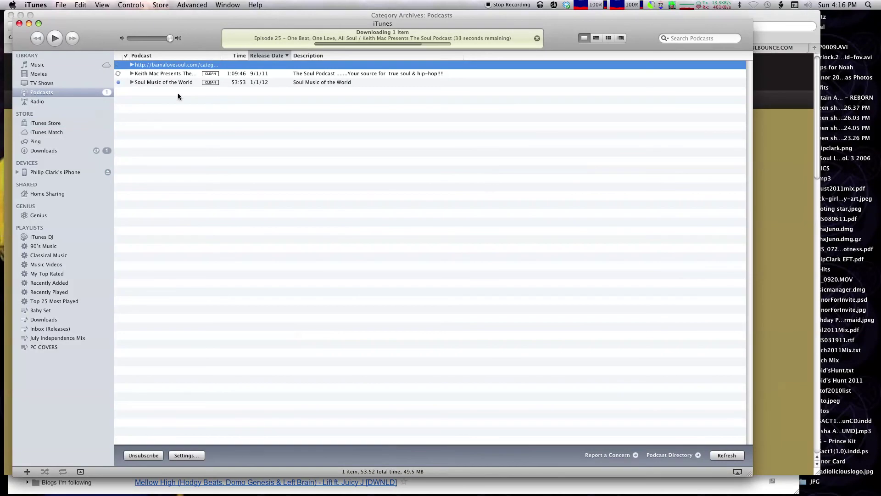
pyautogui.click(132, 65)
# Step: Switch to Safari, open podomatic.com in a new tab and go to its R&B/Urban music podcasts
pyautogui.click(765, 198)
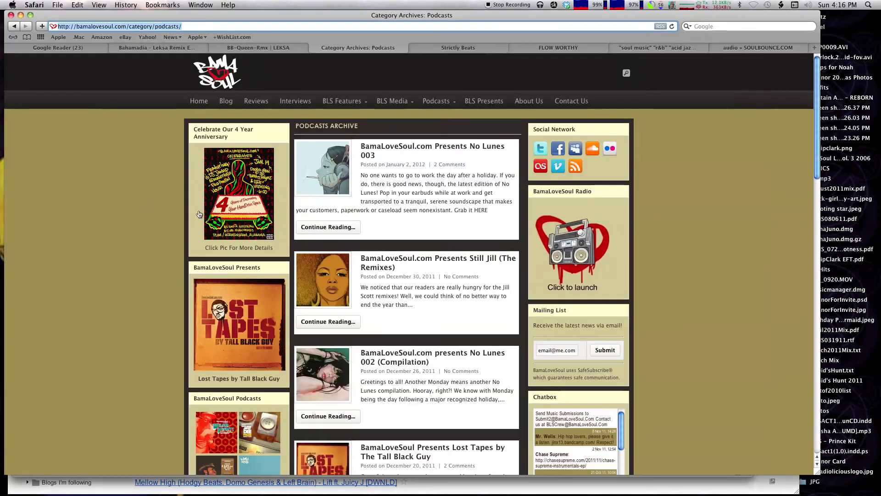
pyautogui.press('super+t')
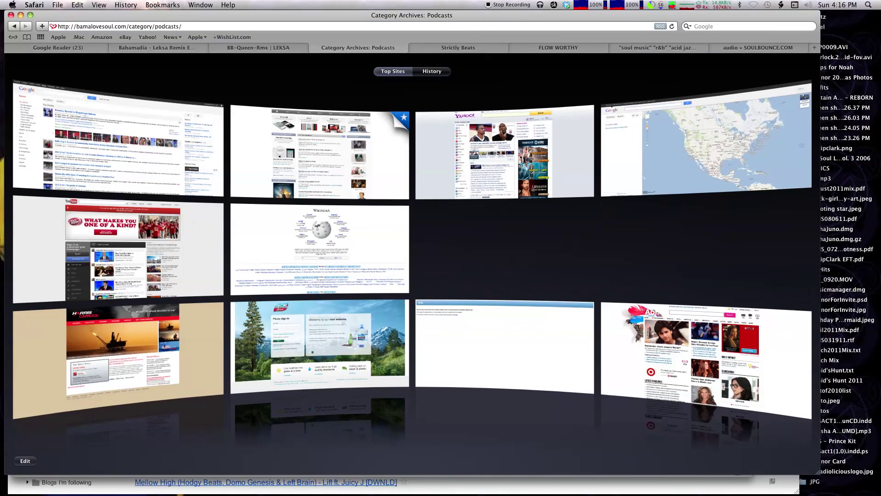
pyautogui.write('podomatic.com')
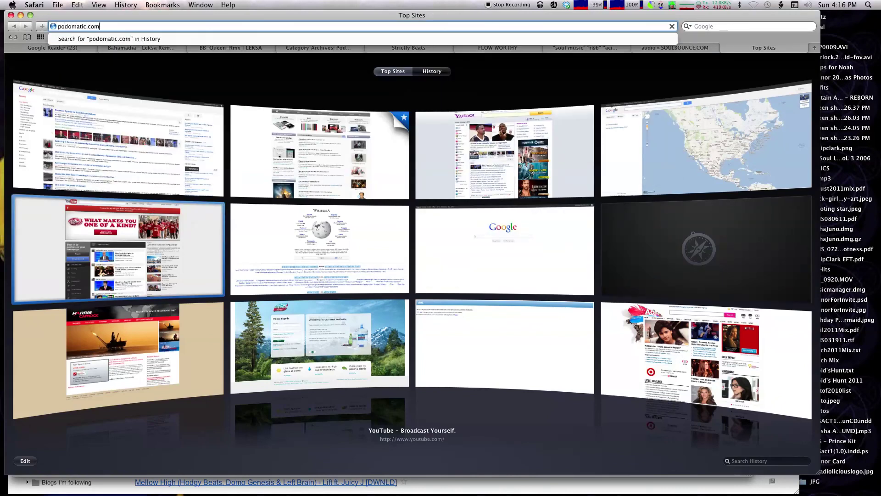
pyautogui.press('Return')
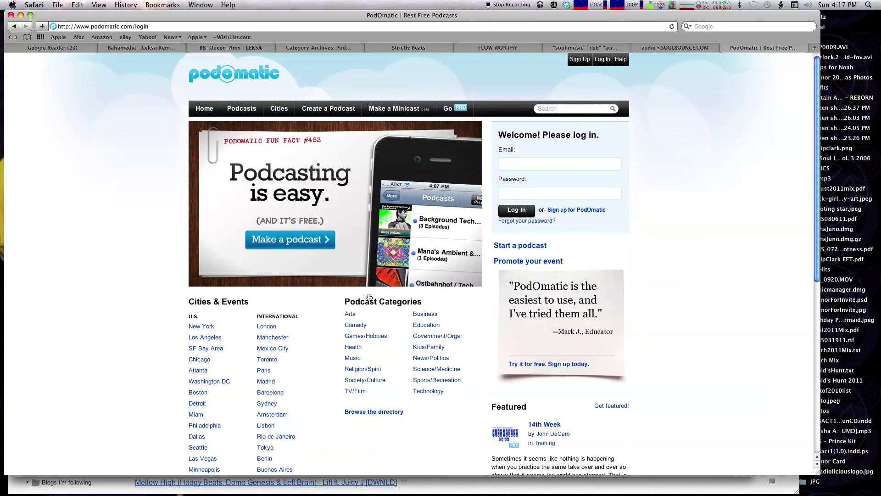
pyautogui.moveTo(238, 110)
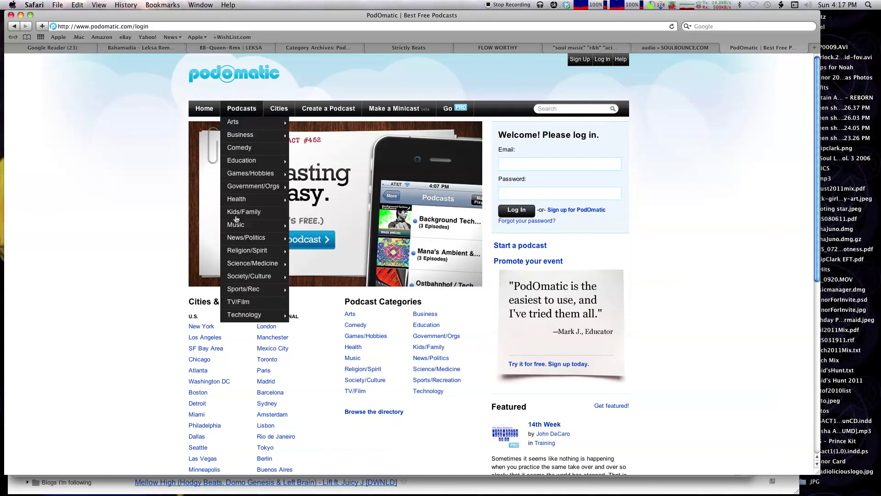
pyautogui.moveTo(236, 225)
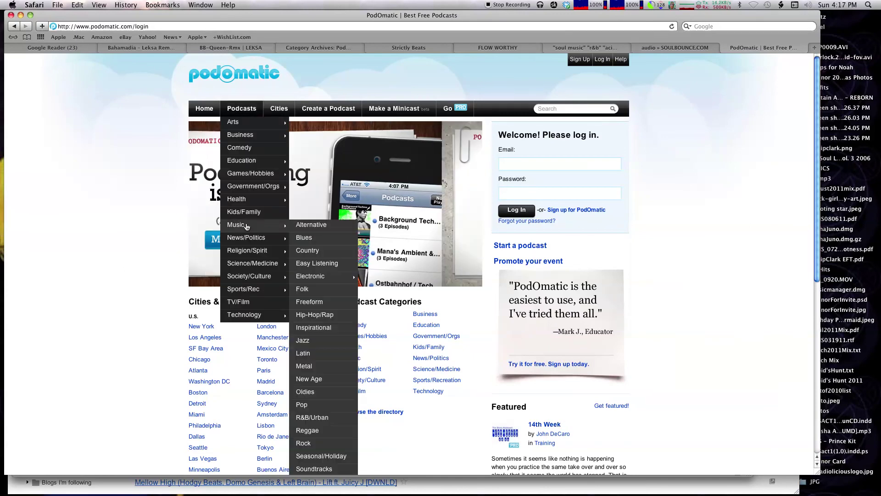
pyautogui.click(317, 418)
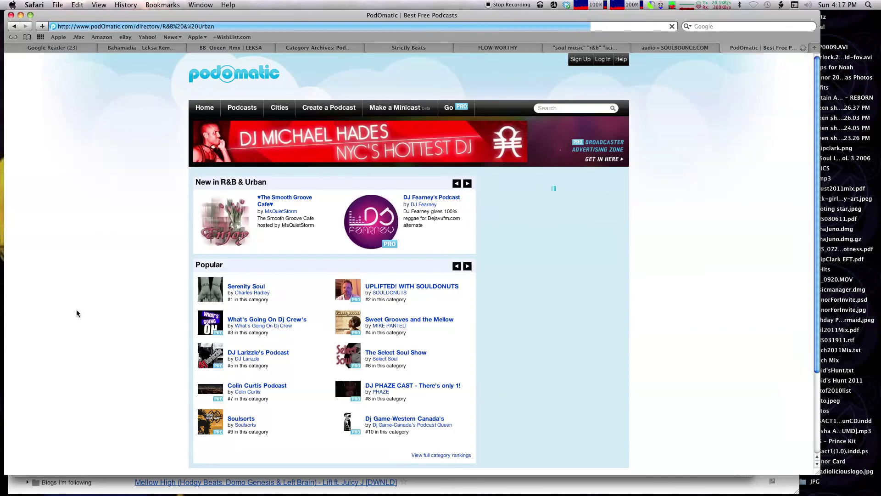
# Step: Open The Select Soul Show from the popular R&B & Urban podcasts and subscribe to it with iTunes
pyautogui.moveTo(404, 354)
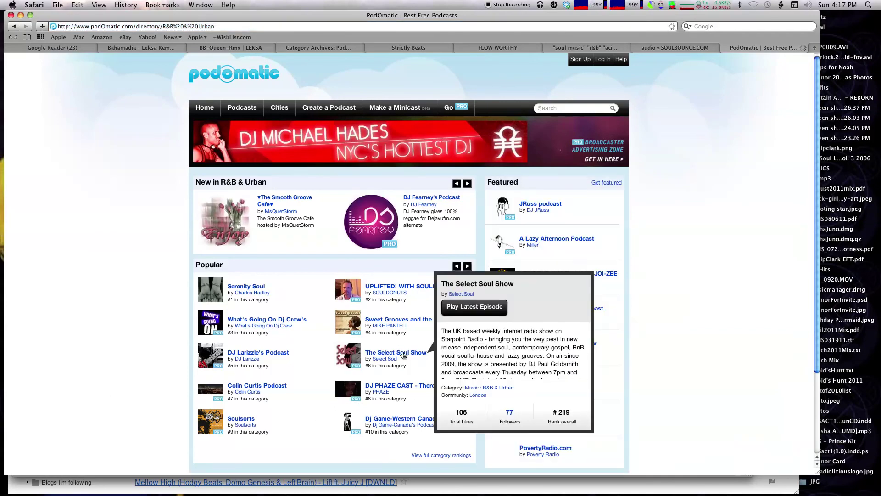
pyautogui.moveTo(257, 416)
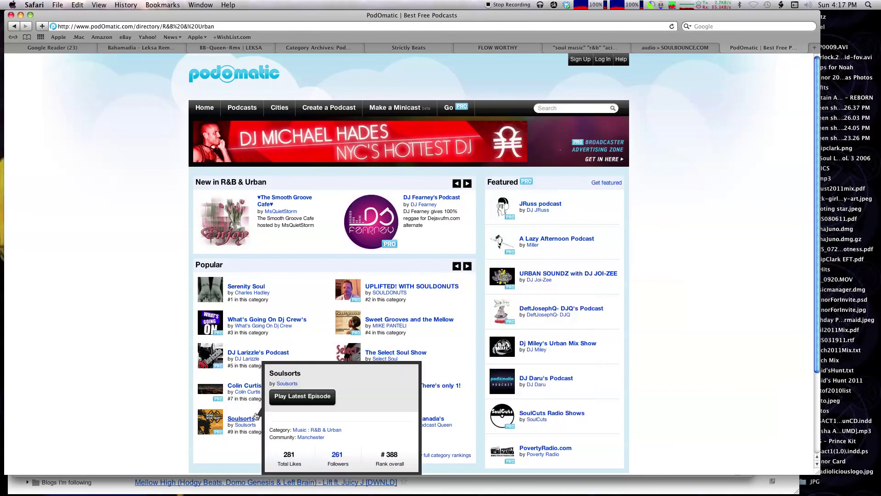
pyautogui.click(418, 353)
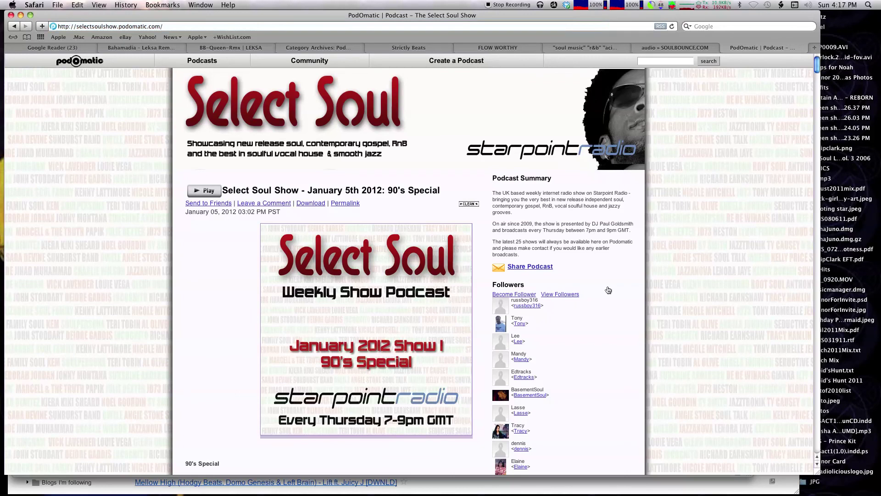
pyautogui.press('space')
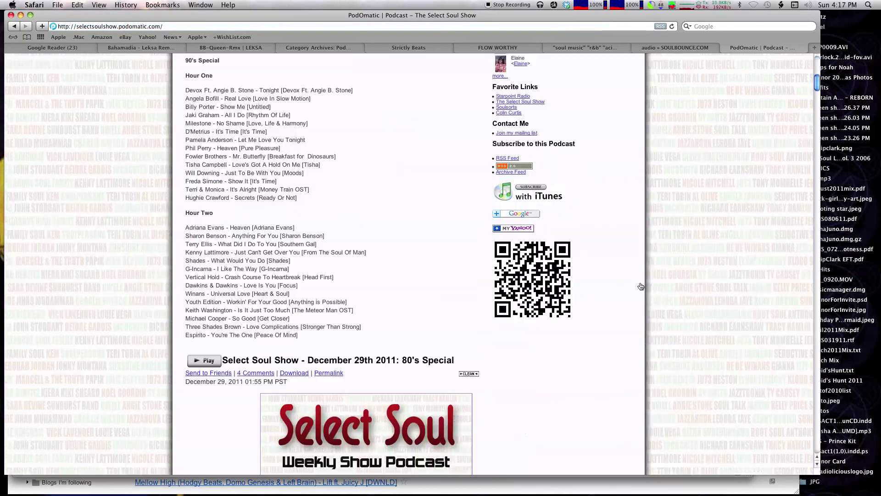
pyautogui.click(526, 194)
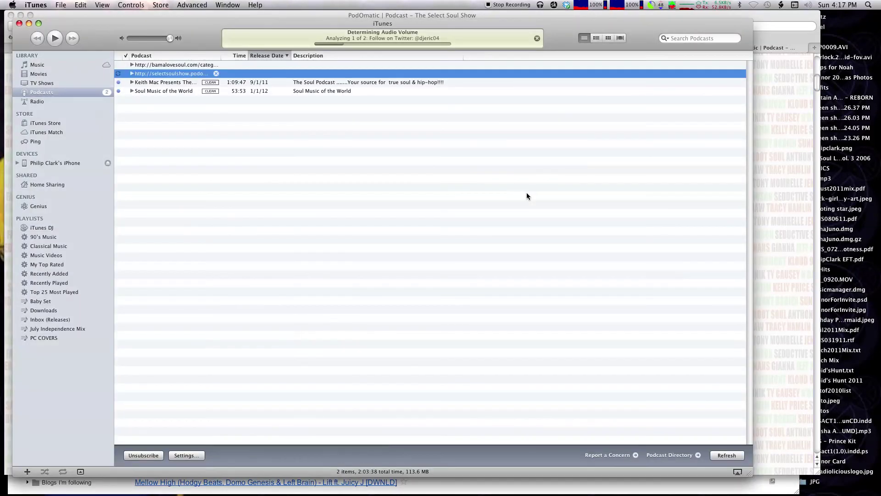
# Step: Check the episode lists of the Keith Mac, Soul Music of the World and Select Soul Show podcasts, and collapse them
pyautogui.click(132, 82)
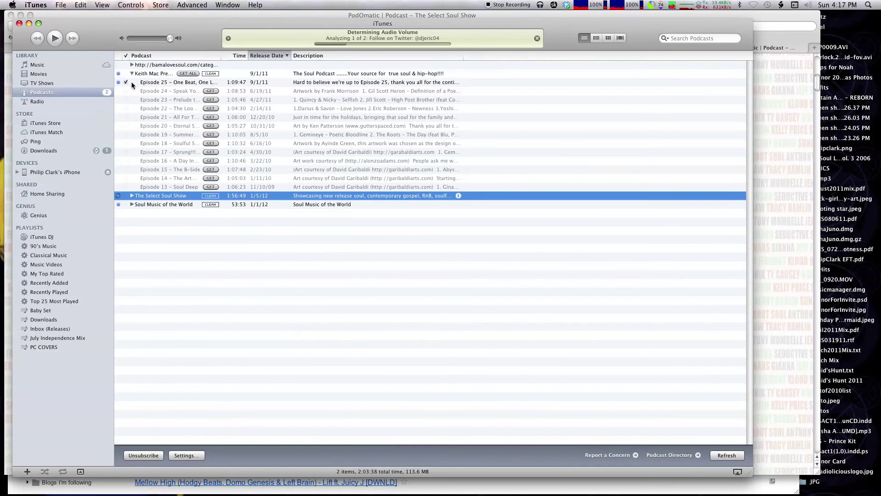
pyautogui.click(132, 204)
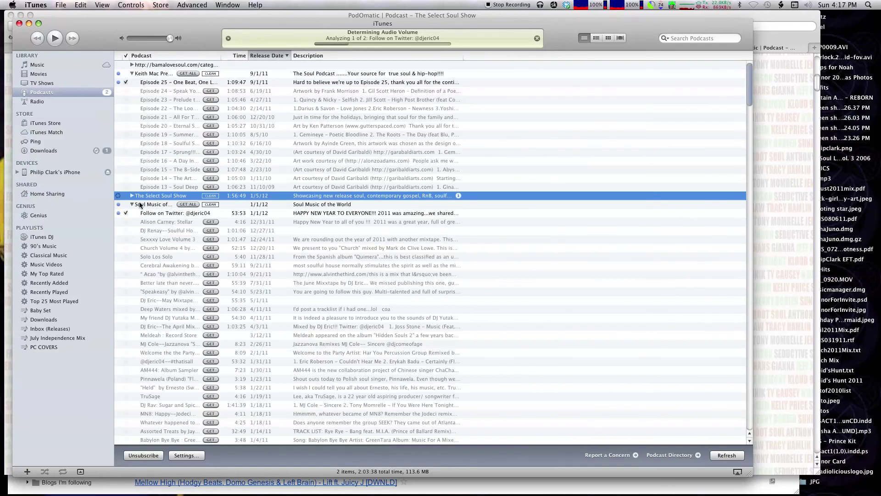
pyautogui.click(131, 204)
pyautogui.click(131, 195)
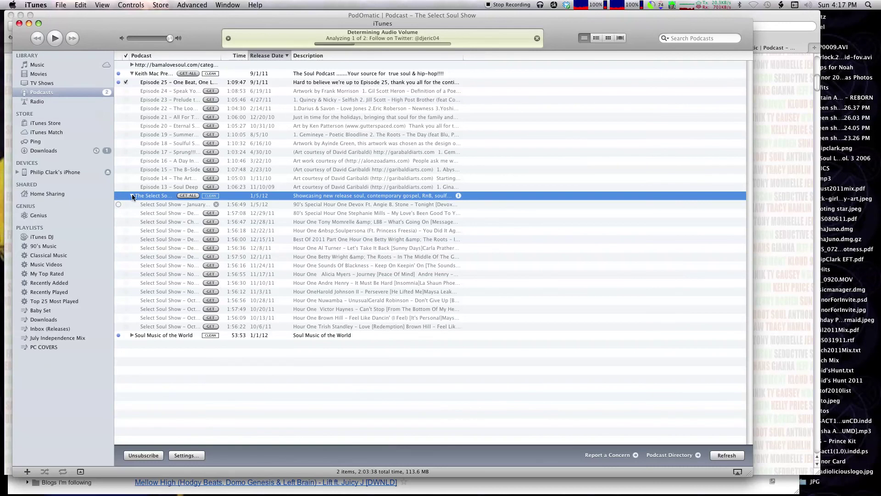
pyautogui.click(130, 196)
pyautogui.click(131, 74)
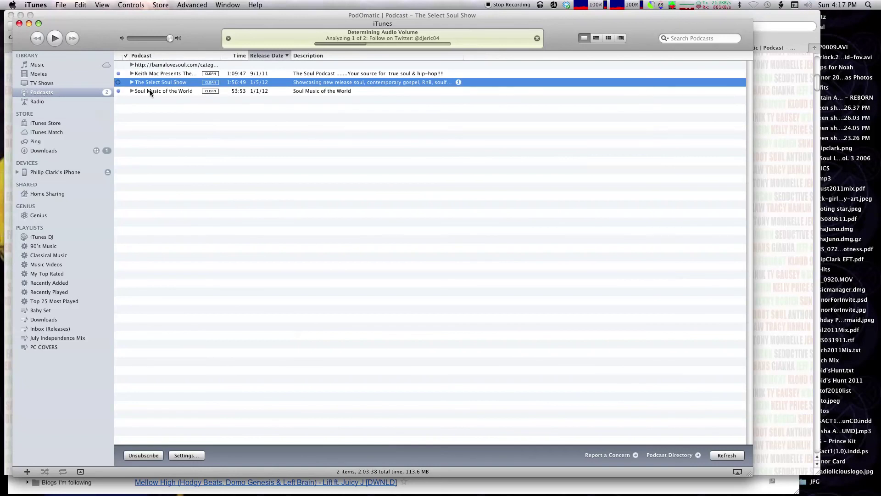
# Step: Return to Safari, copy the RSS 2.0 feed link of The Select Soul Show and glance at Google Reader in Chrome
pyautogui.click(555, 17)
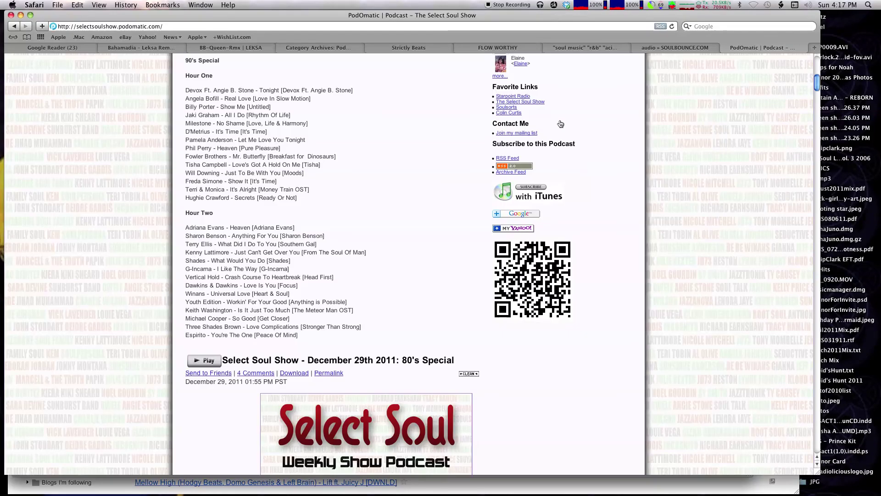
pyautogui.rightClick(512, 166)
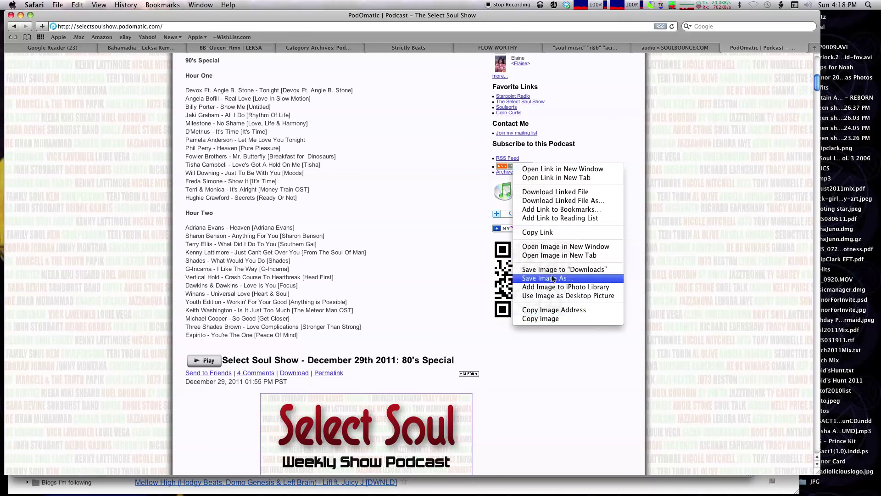
pyautogui.click(554, 233)
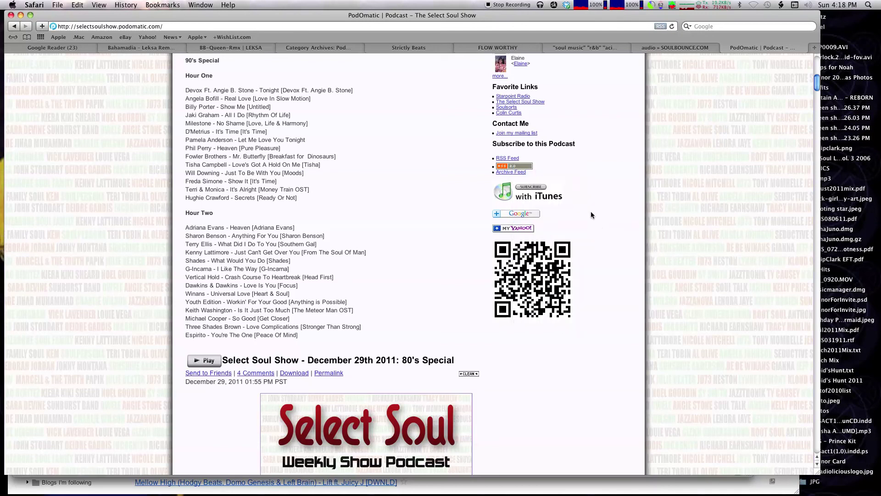
pyautogui.click(473, 485)
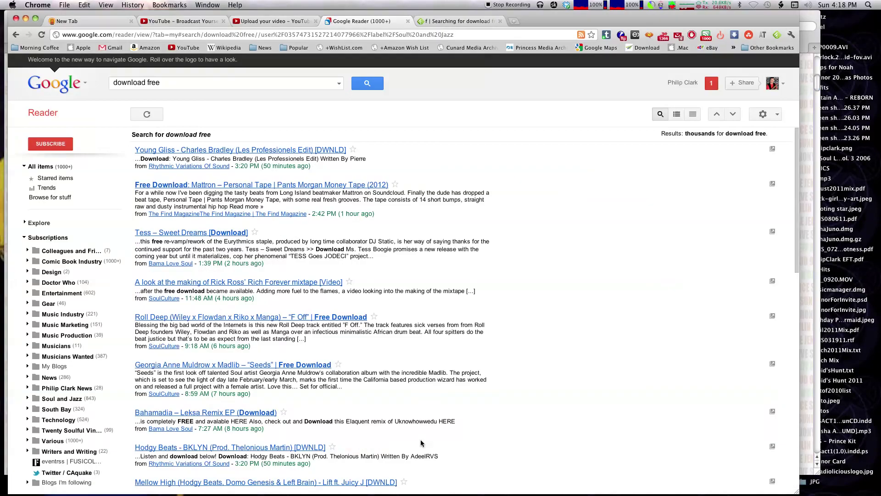
pyautogui.click(805, 369)
# Step: Open The Funky White Boy Podcast page at funkywhiteboy.podomatic.com in the current tab
pyautogui.click(209, 29)
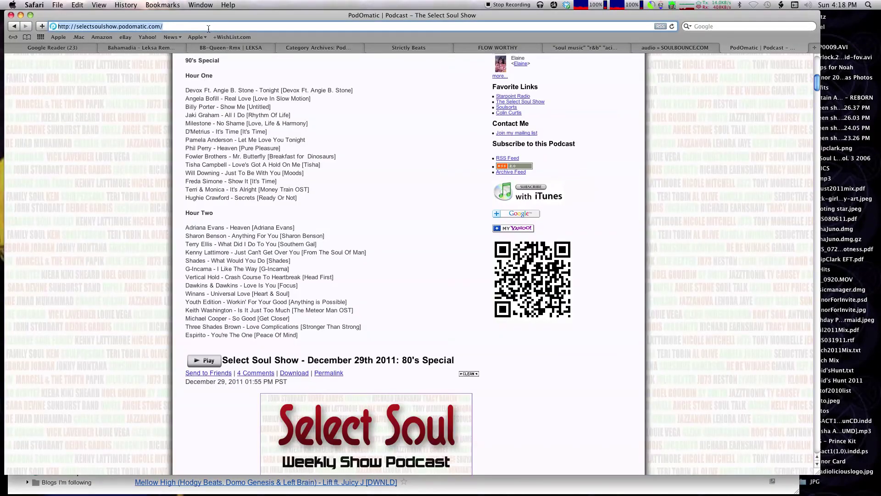
pyautogui.write('funkywho')
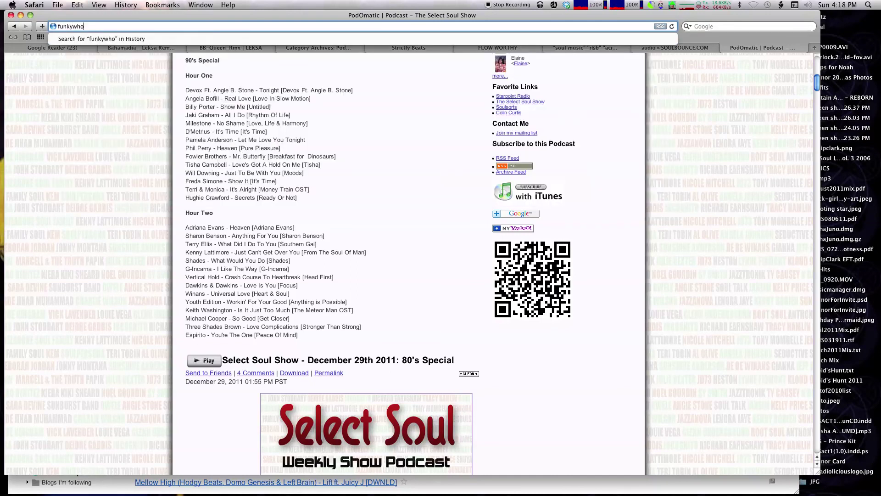
pyautogui.press('BackSpace')
pyautogui.write('iteboy.podomat')
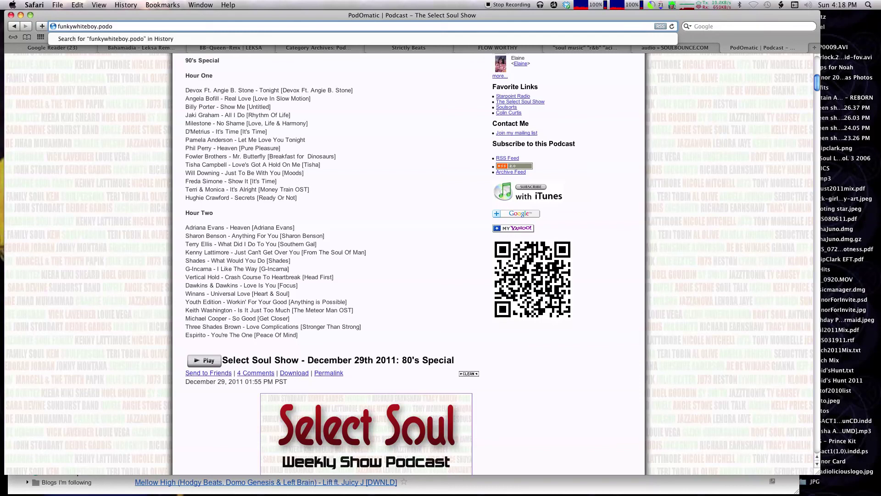
pyautogui.write('ic.')
pyautogui.press('Return')
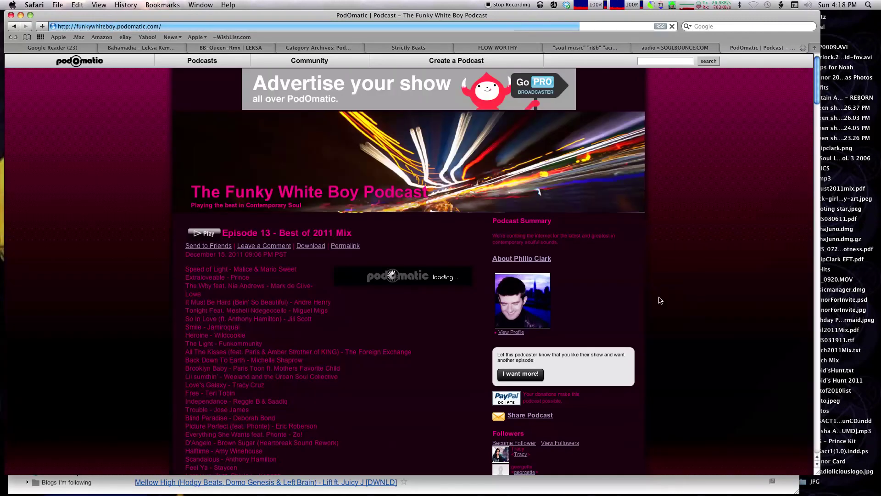
# Step: Copy the RSS 2.0 feed link from the subscription section of The Funky White Boy Podcast page
pyautogui.scroll(-10, 679, 312)
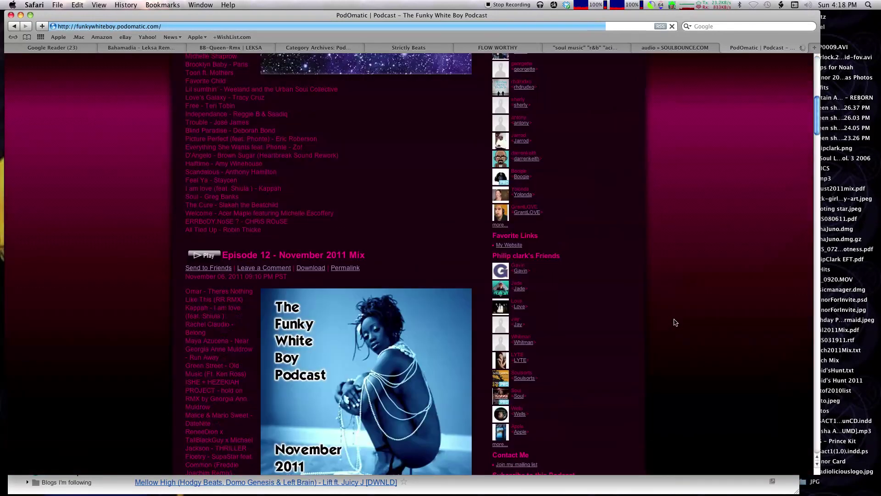
pyautogui.scroll(-14, 674, 321)
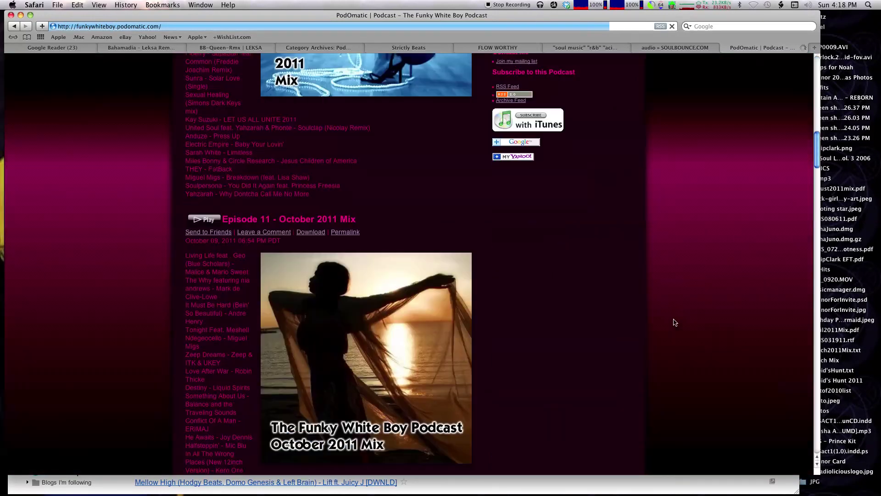
pyautogui.rightClick(523, 96)
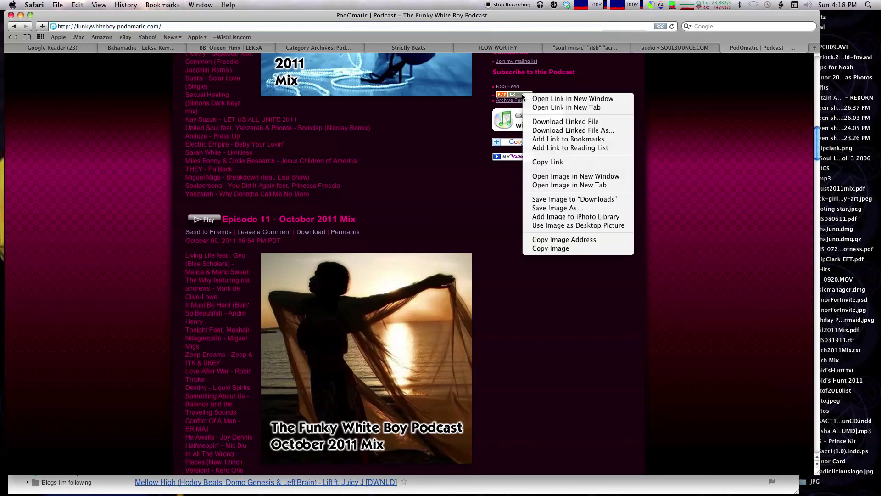
pyautogui.click(550, 161)
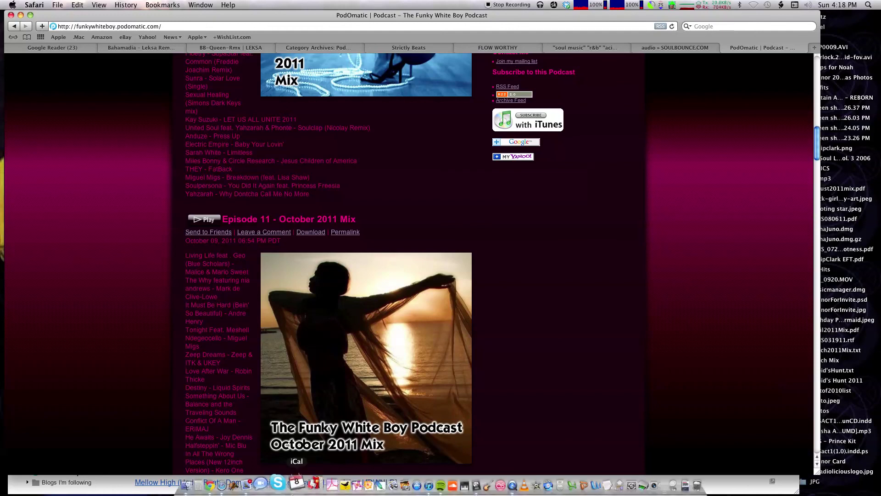
pyautogui.click(415, 489)
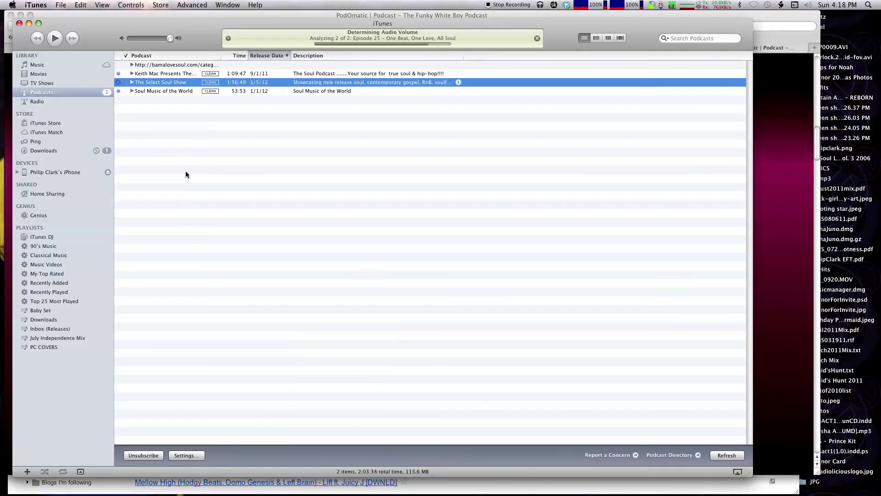
pyautogui.click(192, 5)
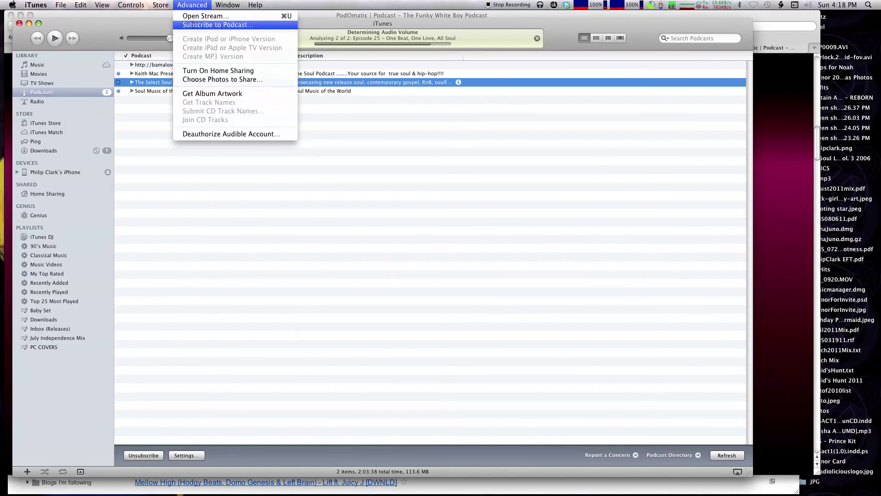
pyautogui.click(192, 25)
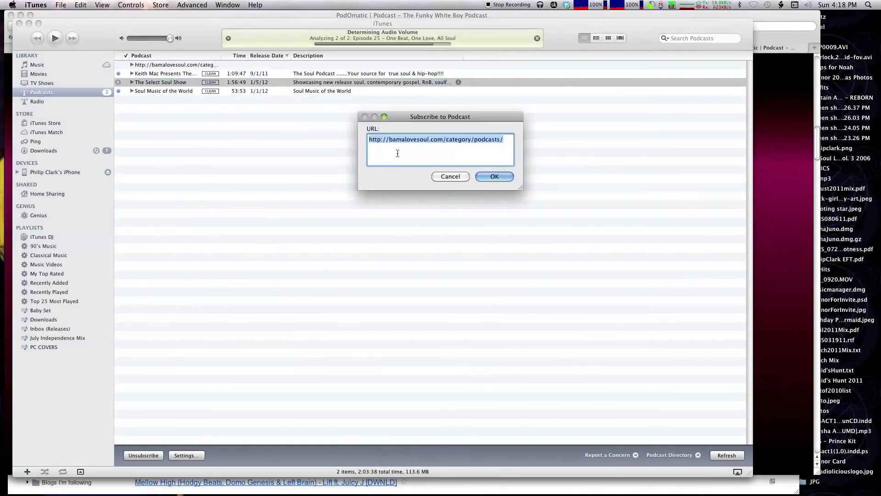
pyautogui.press('super+v')
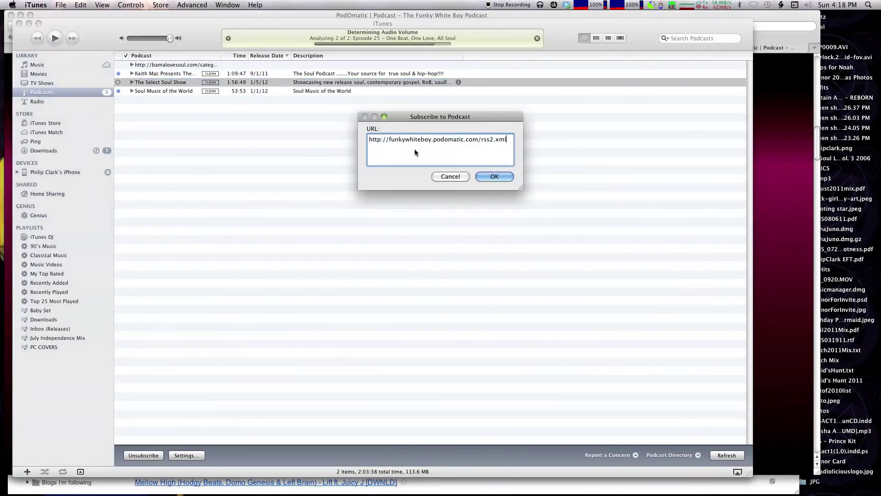
pyautogui.click(494, 176)
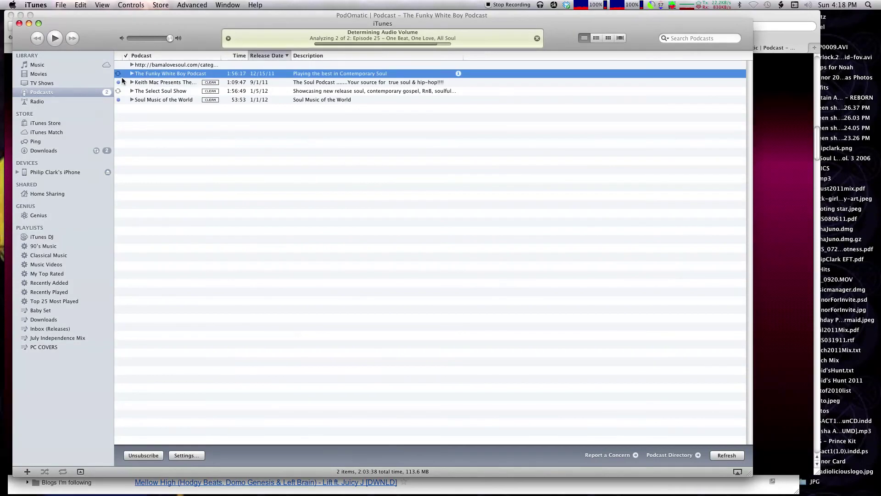
pyautogui.click(131, 65)
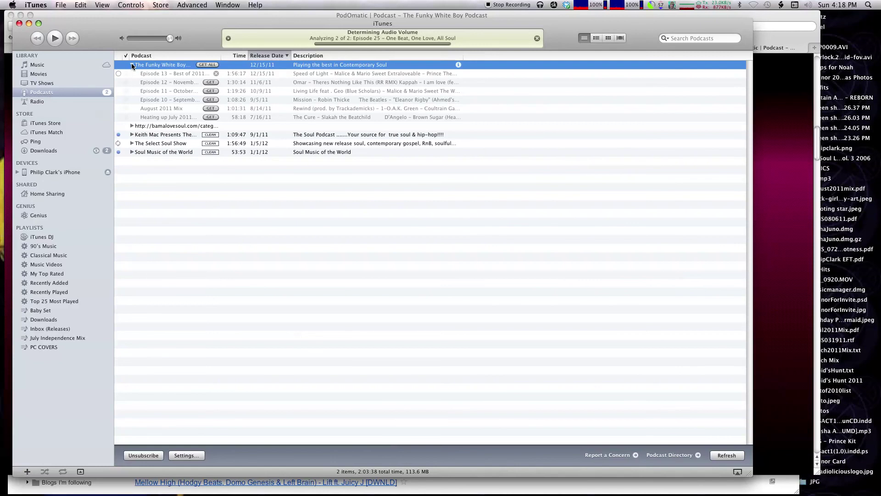
pyautogui.click(131, 65)
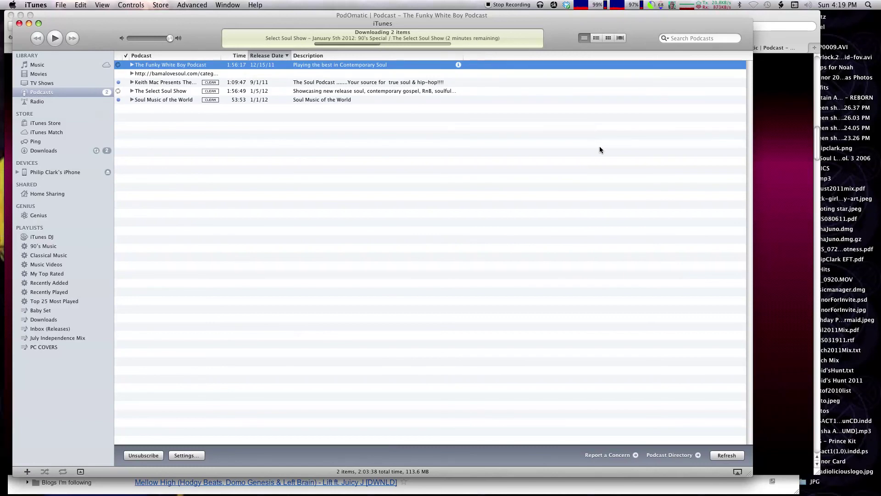
# Step: Switch back to Safari and open the website kcrw.com in the current tab
pyautogui.click(779, 135)
pyautogui.click(588, 26)
pyautogui.press('super+a')
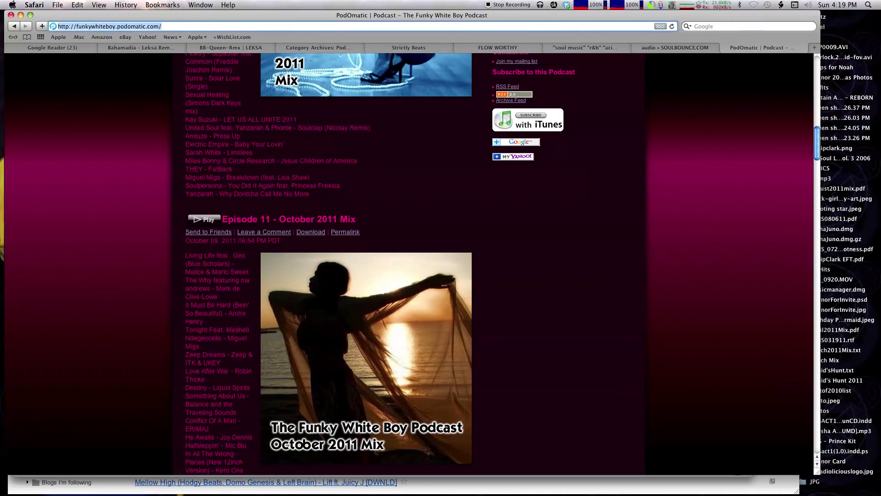
pyautogui.write('kcrw.com')
pyautogui.press('Return')
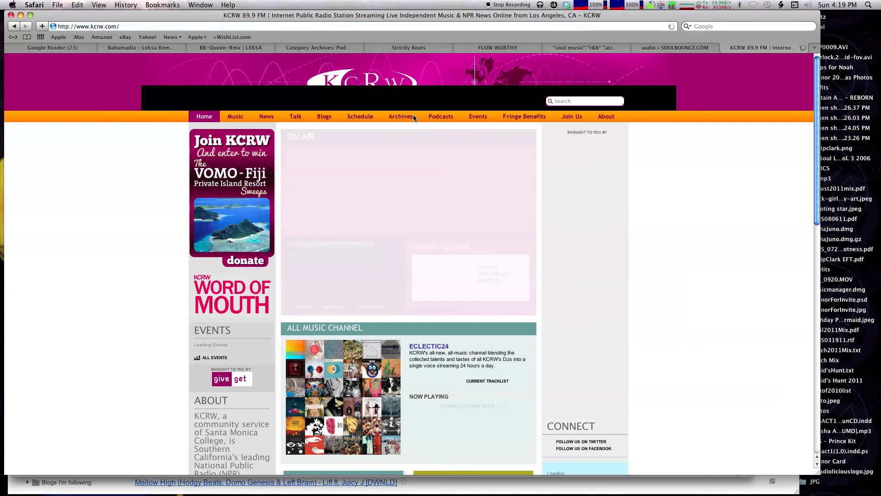
# Step: Open KCRW's Today's Top Tune page from the site's music section and look through its recent shows
pyautogui.moveTo(402, 120)
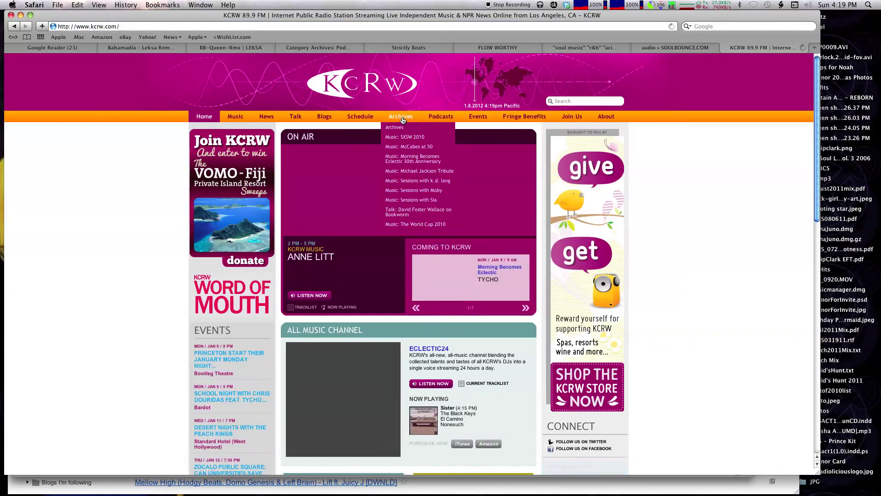
pyautogui.moveTo(319, 118)
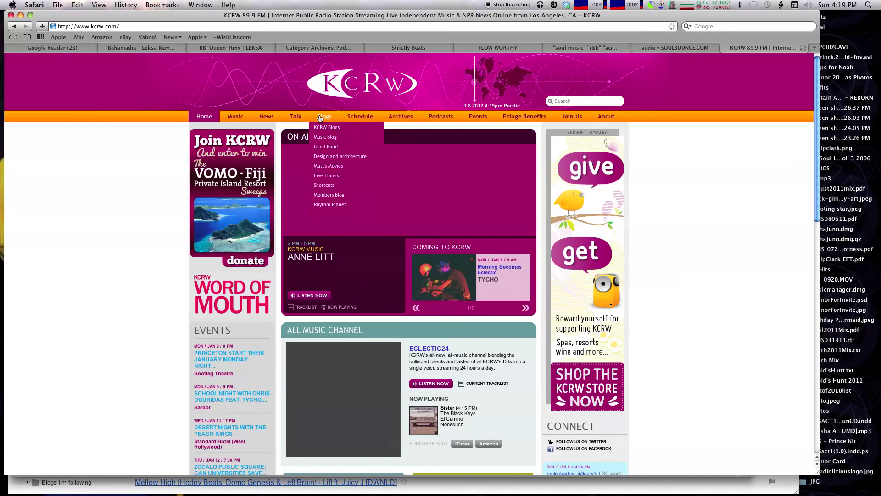
pyautogui.moveTo(237, 119)
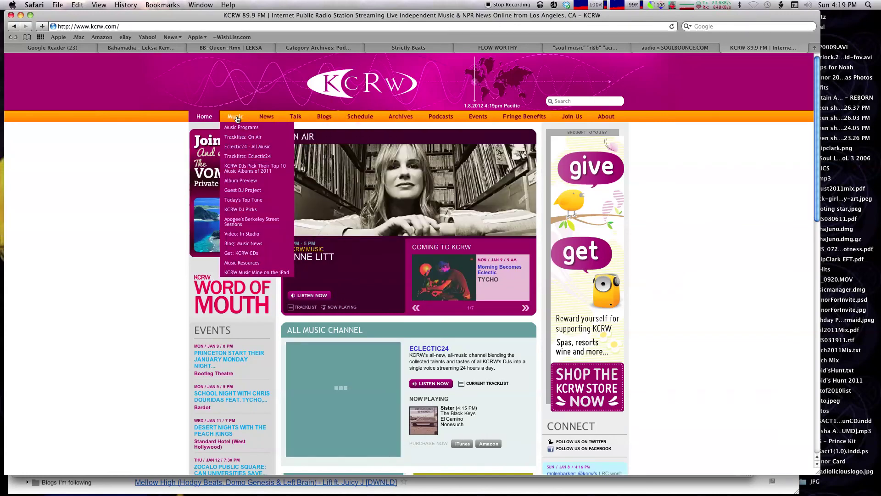
pyautogui.click(254, 201)
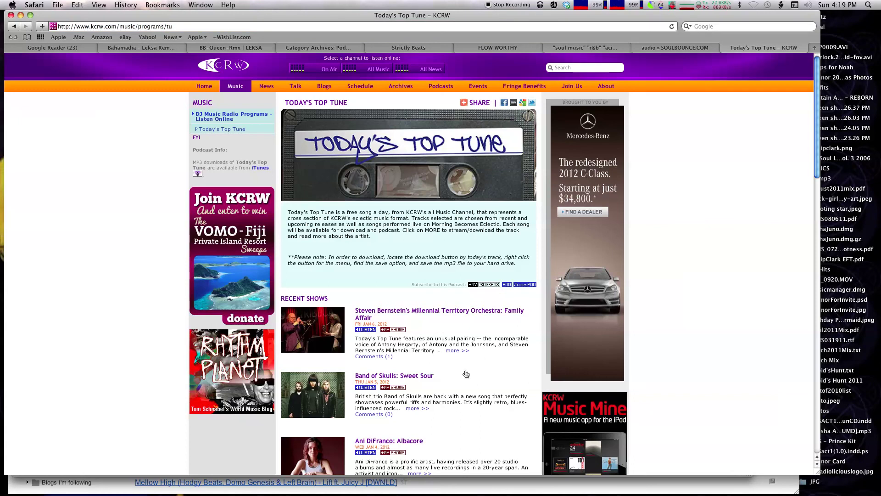
pyautogui.scroll(-10, 468, 324)
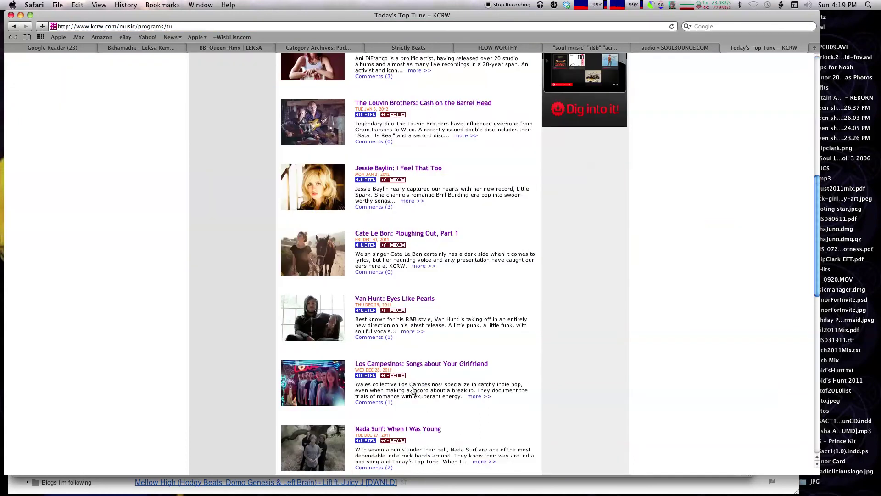
pyautogui.scroll(-10, 401, 380)
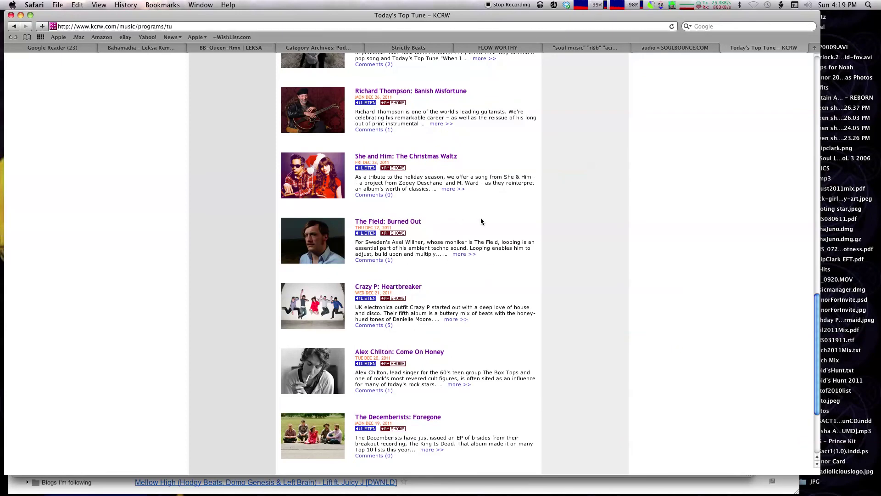
pyautogui.scroll(20, 461, 213)
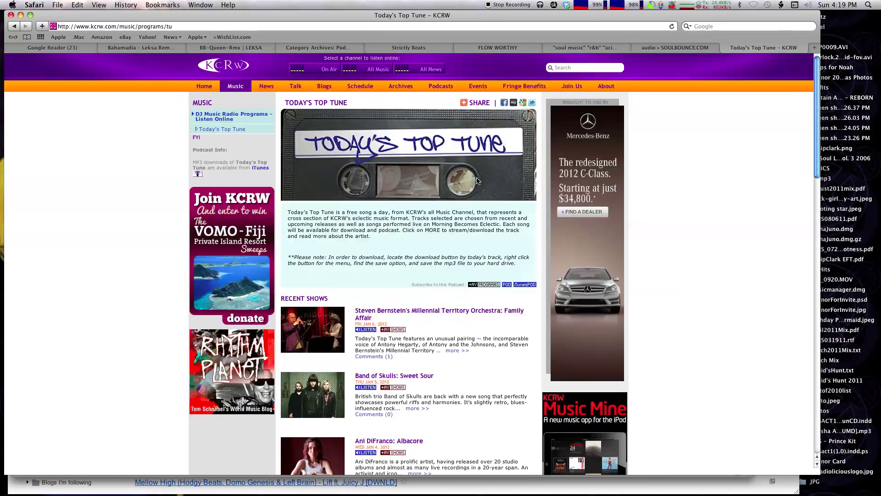
# Step: Open the Today's Top Tune podcast in iTunes from its KCRW page and subscribe to it for free
pyautogui.click(525, 285)
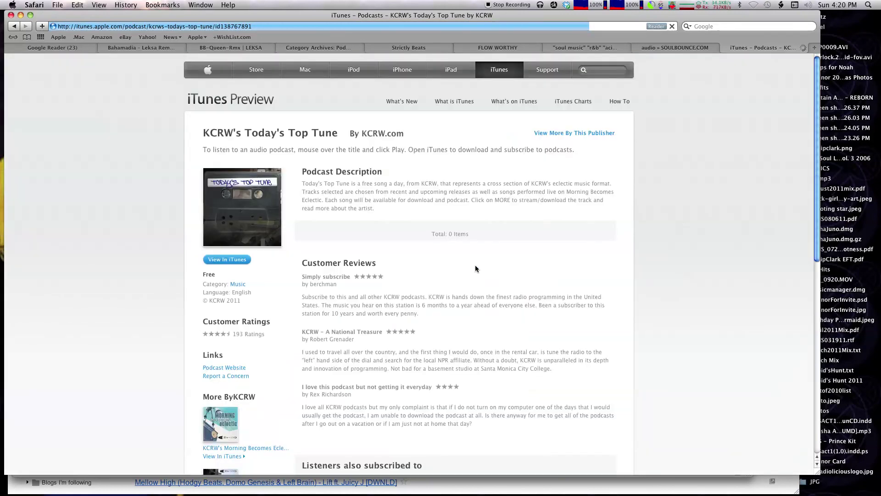
pyautogui.click(229, 259)
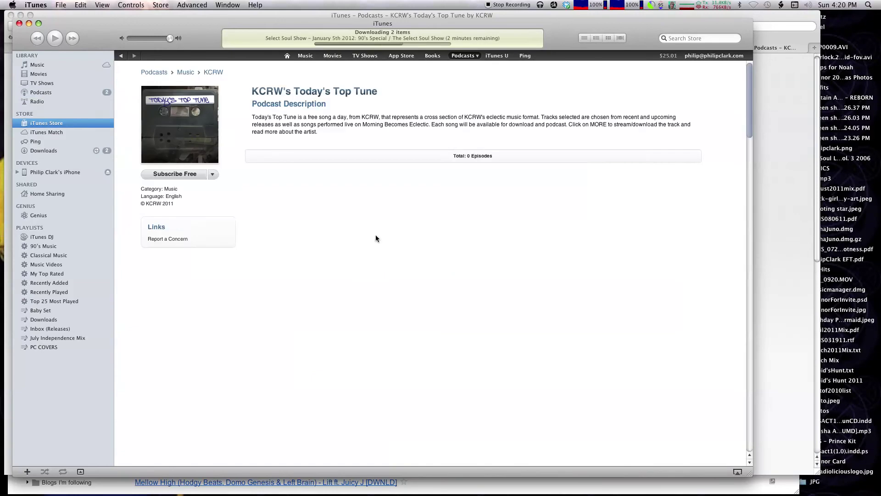
pyautogui.click(176, 175)
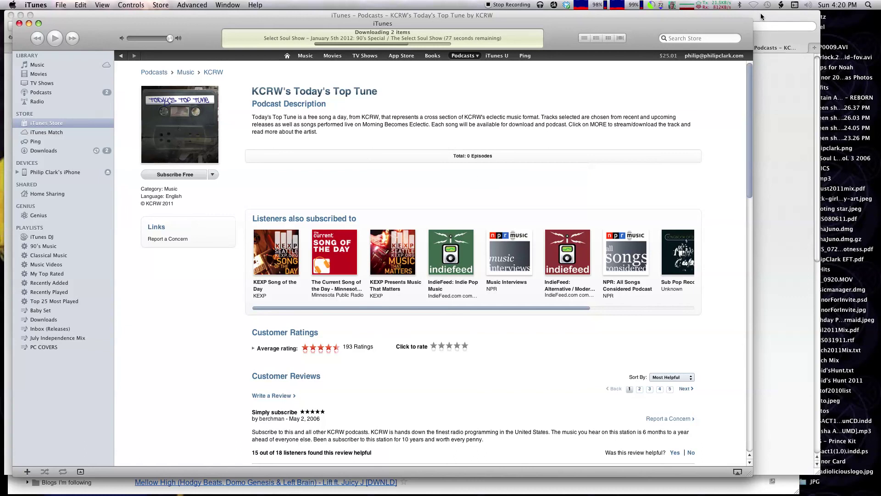
# Step: Review the Soul and Jazz folder of Google Reader in Safari and the list of subscribed podcasts in iTunes
pyautogui.click(787, 115)
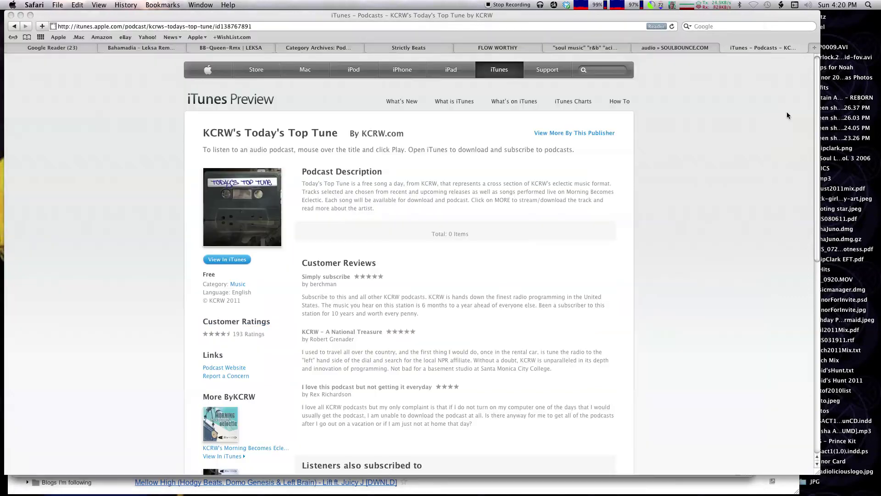
pyautogui.click(64, 48)
pyautogui.click(54, 272)
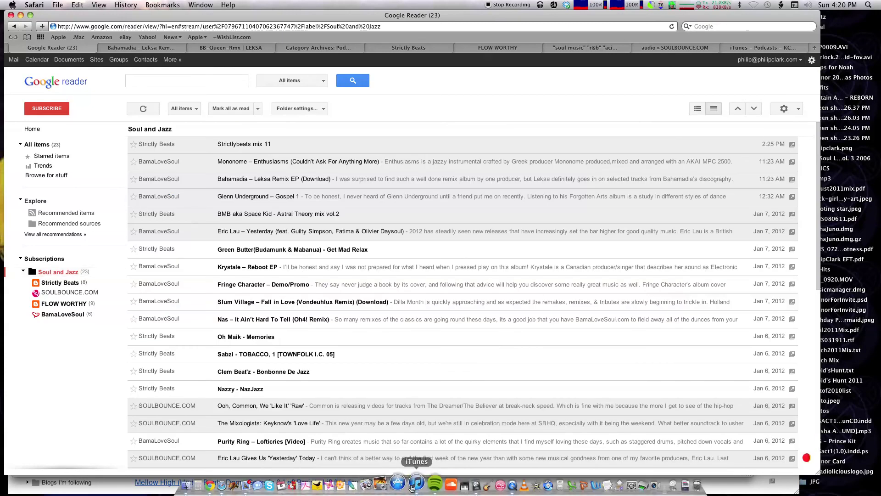
pyautogui.click(415, 483)
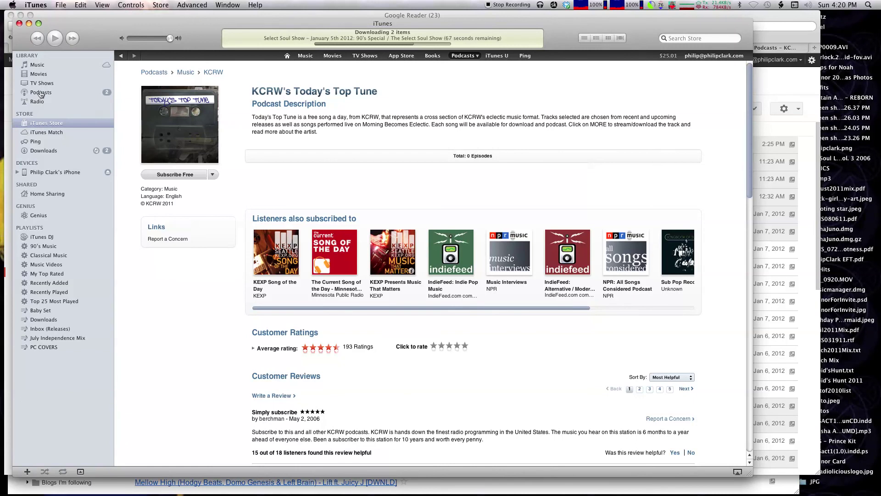
pyautogui.click(42, 94)
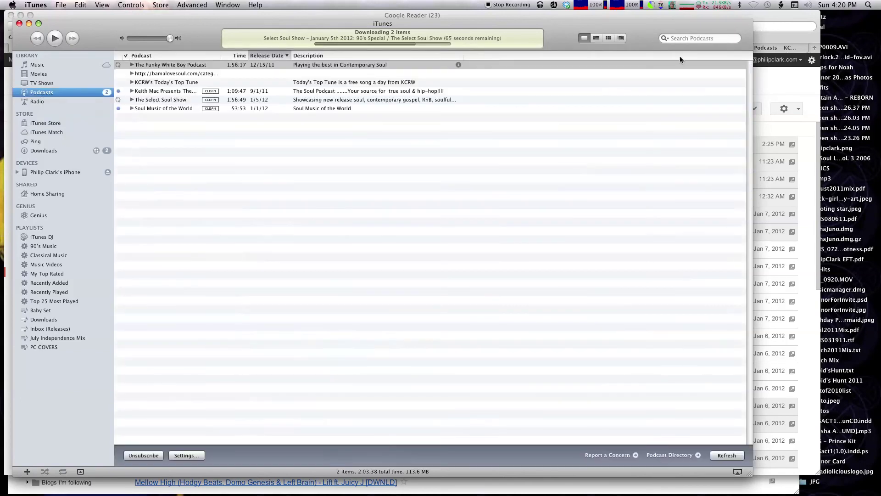